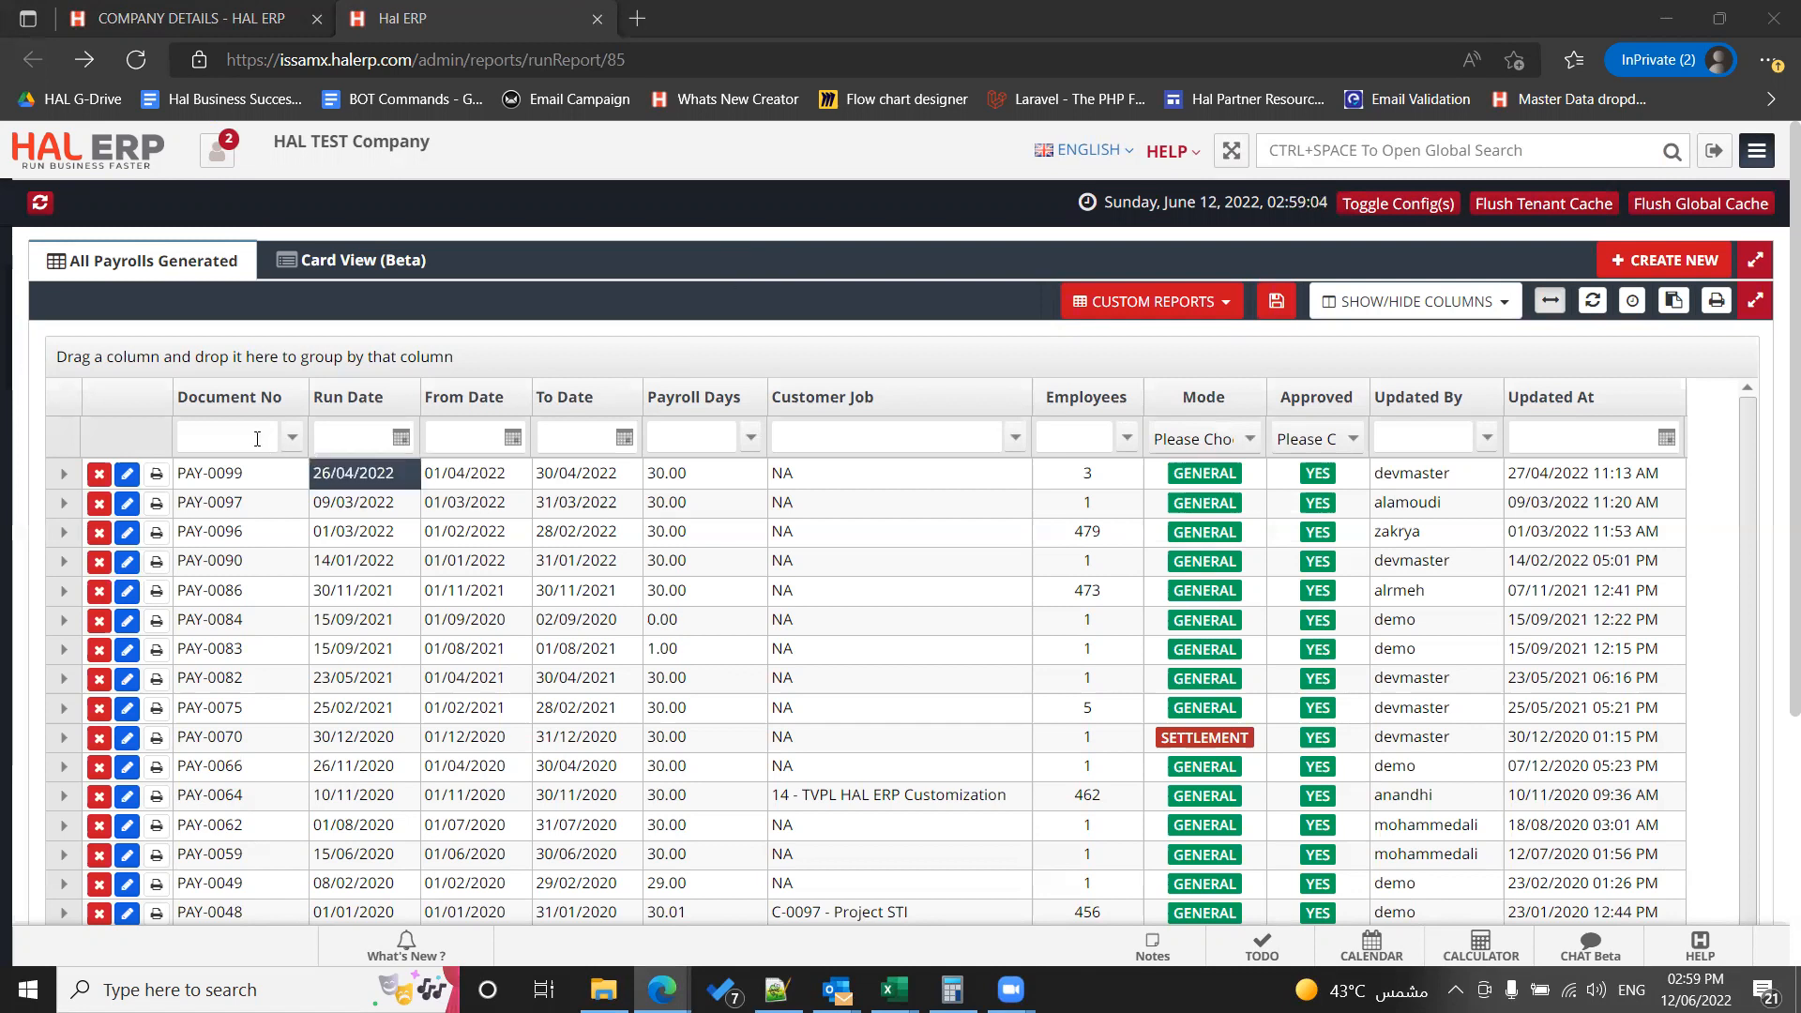
# Step: Open generated payroll PAY-0099 and review its employee list, base payment account and payroll options
pyautogui.click(126, 473)
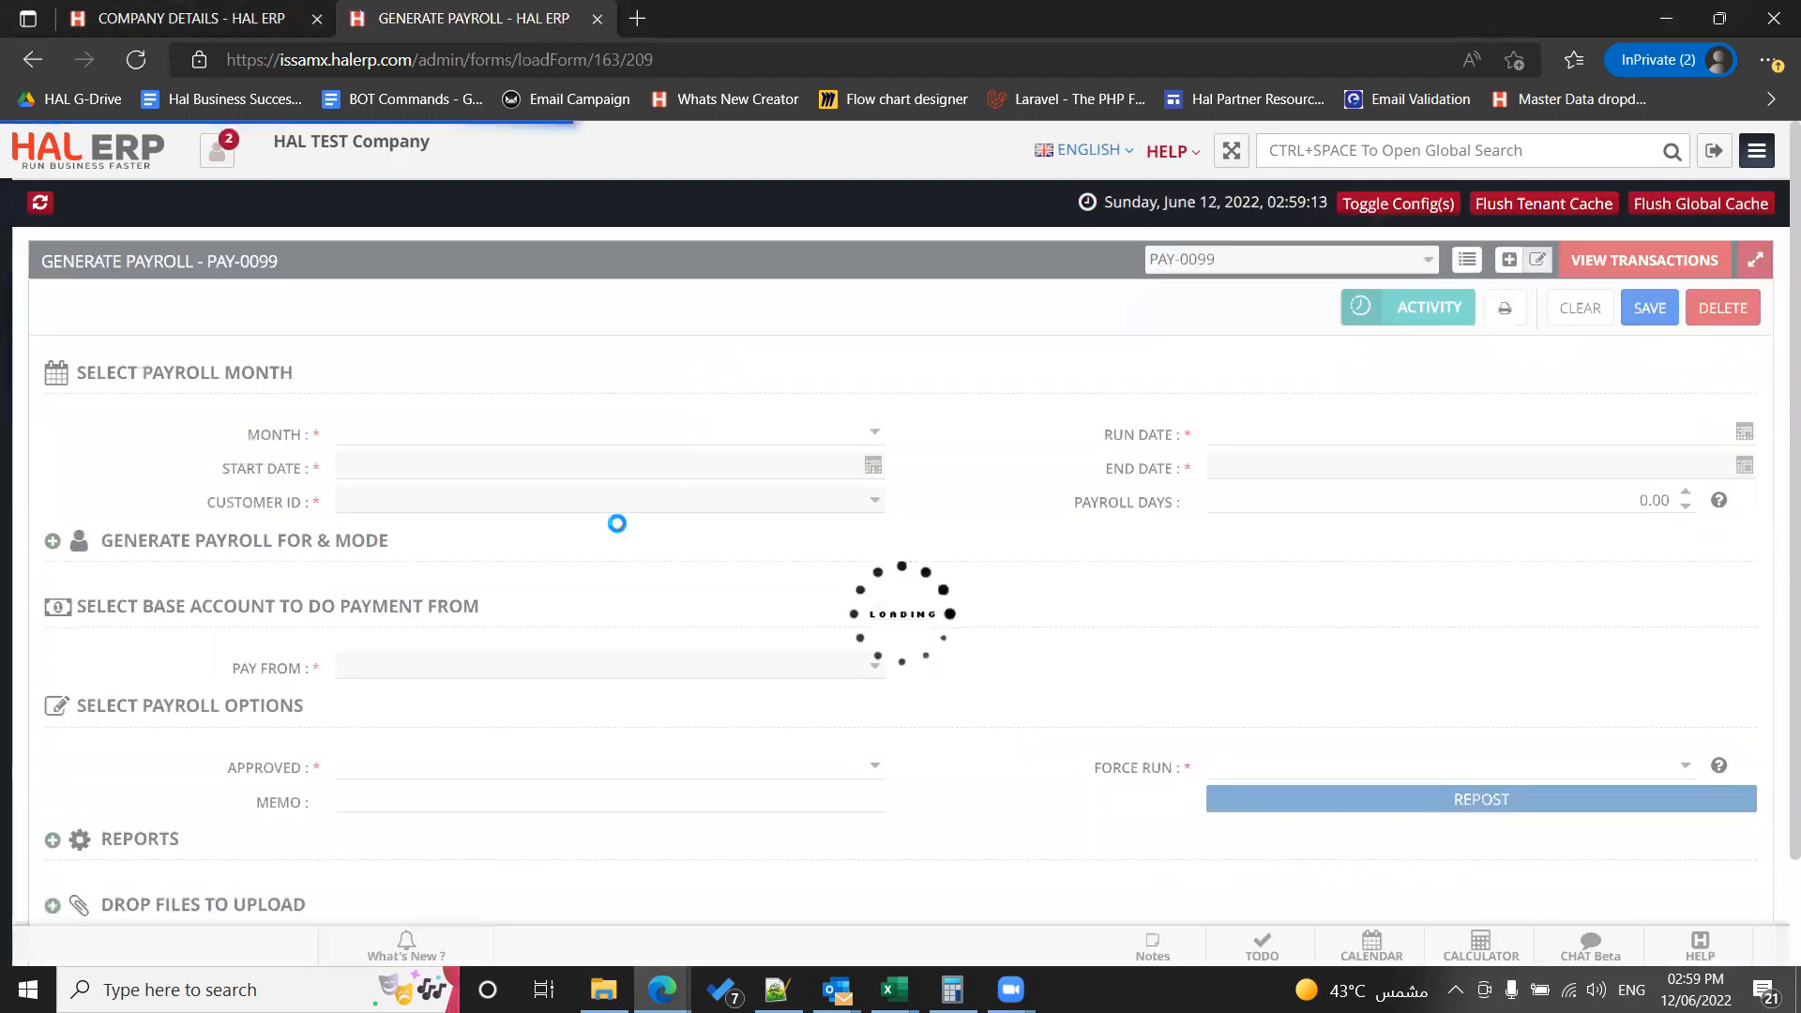
pyautogui.click(266, 544)
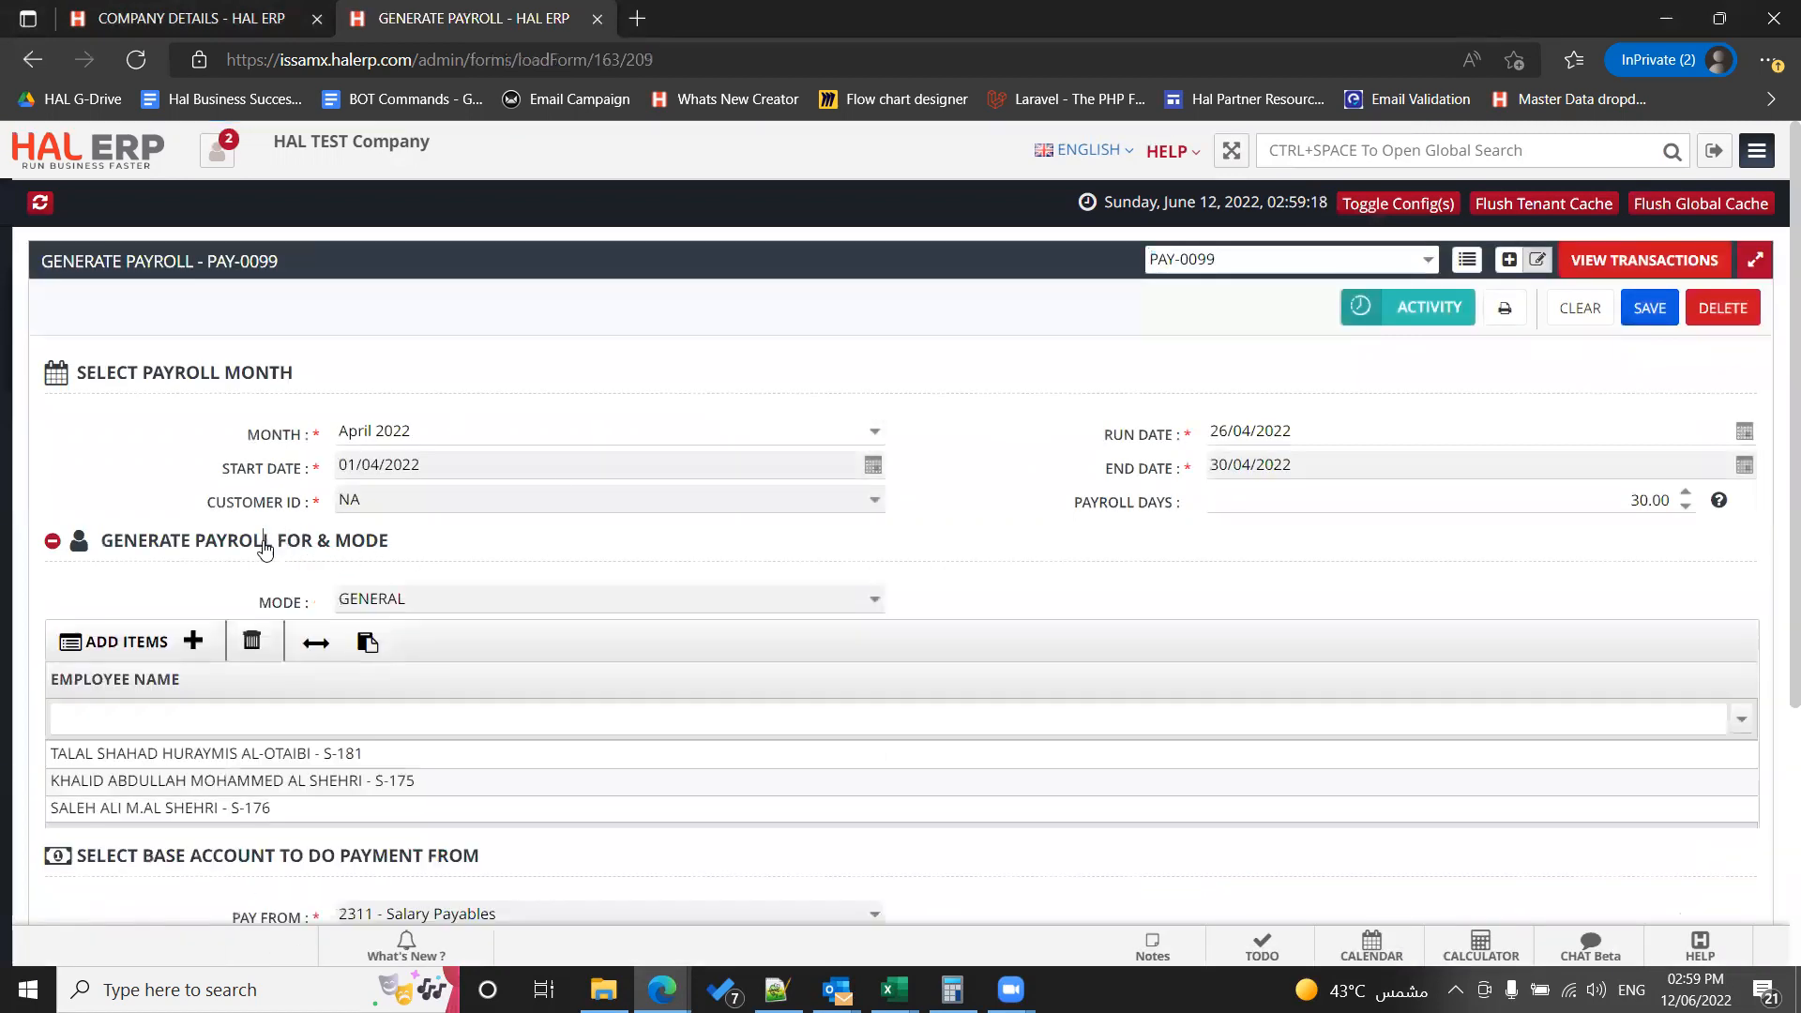
pyautogui.scroll(-3, 219, 526)
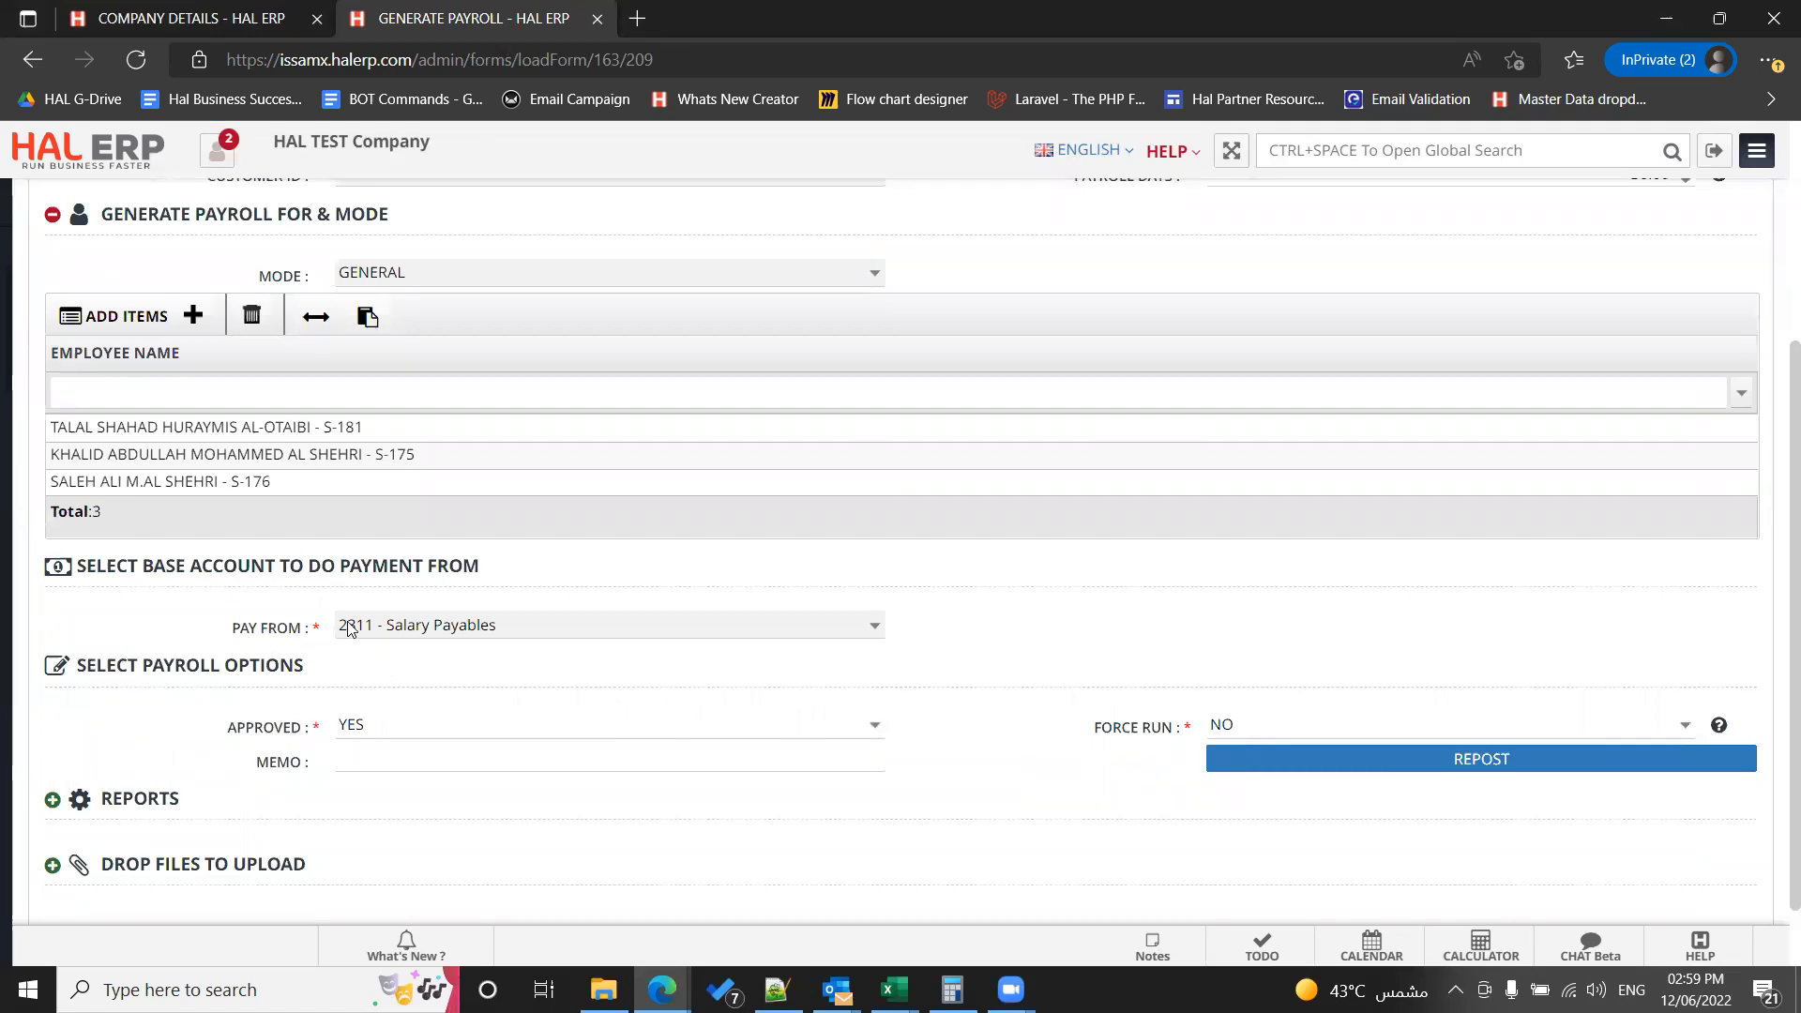
pyautogui.moveTo(339, 628); pyautogui.dragTo(533, 630)
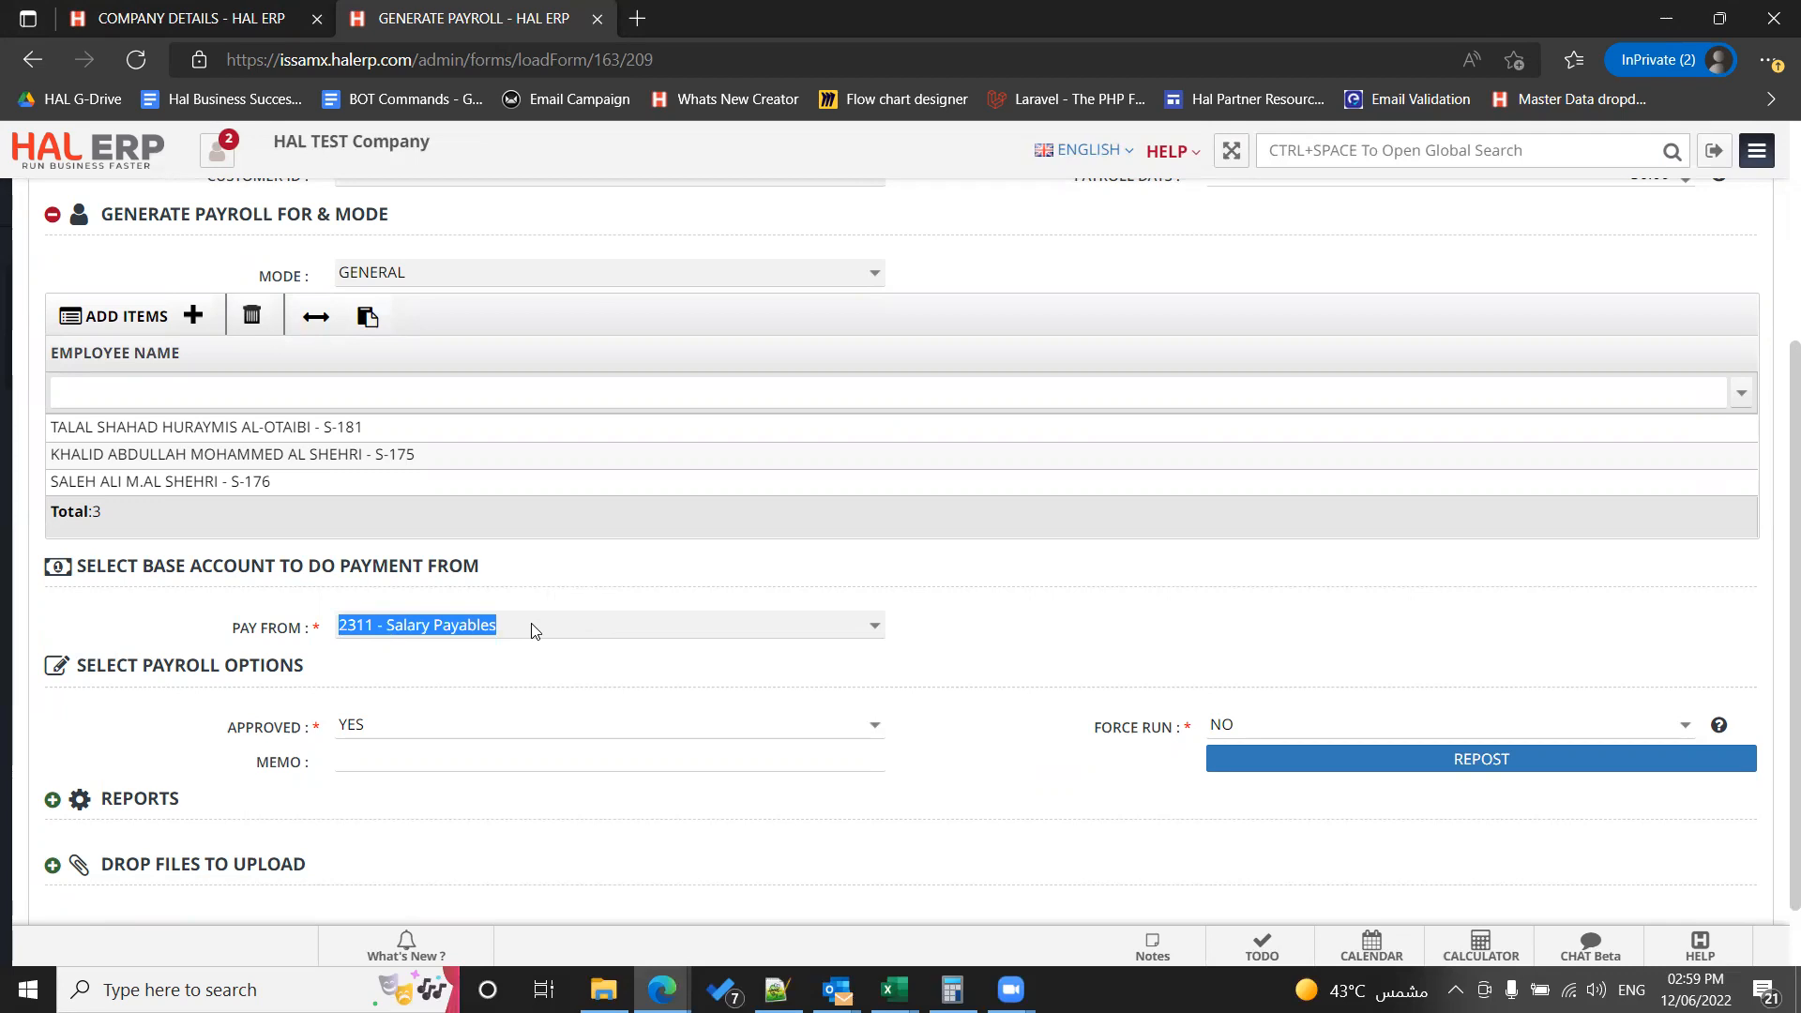
pyautogui.click(504, 630)
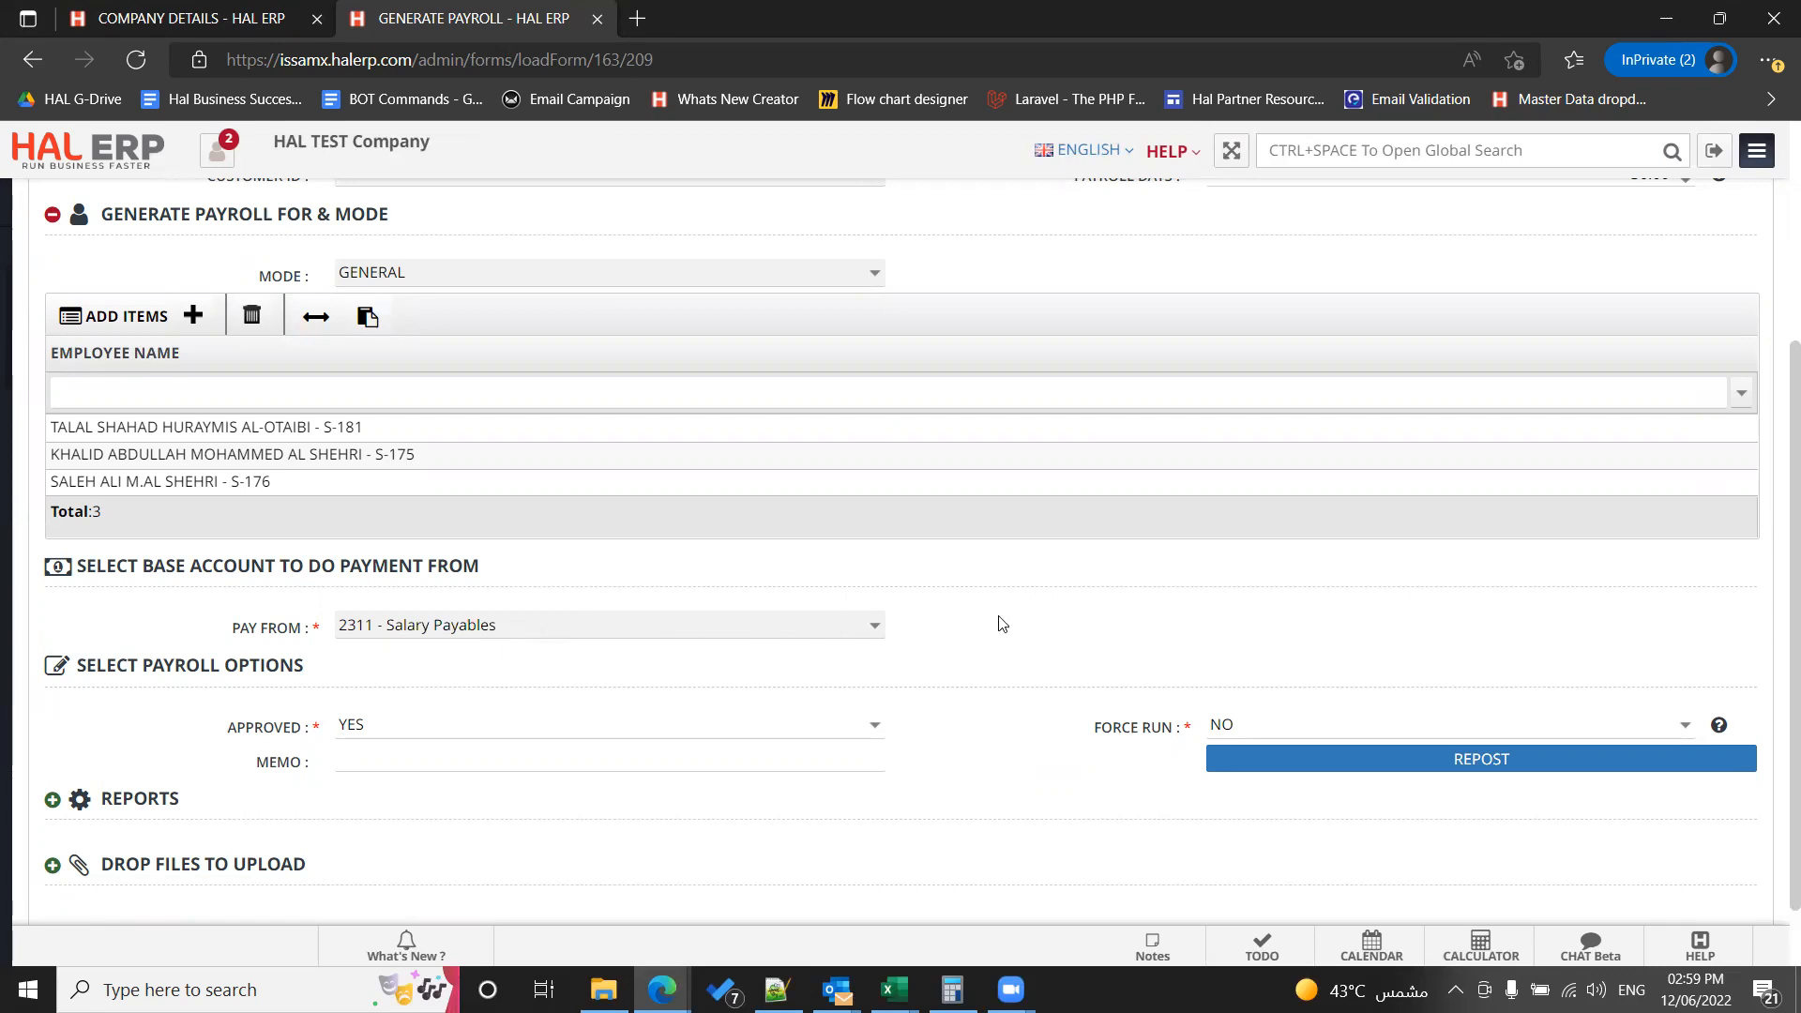
pyautogui.scroll(-1, 1172, 638)
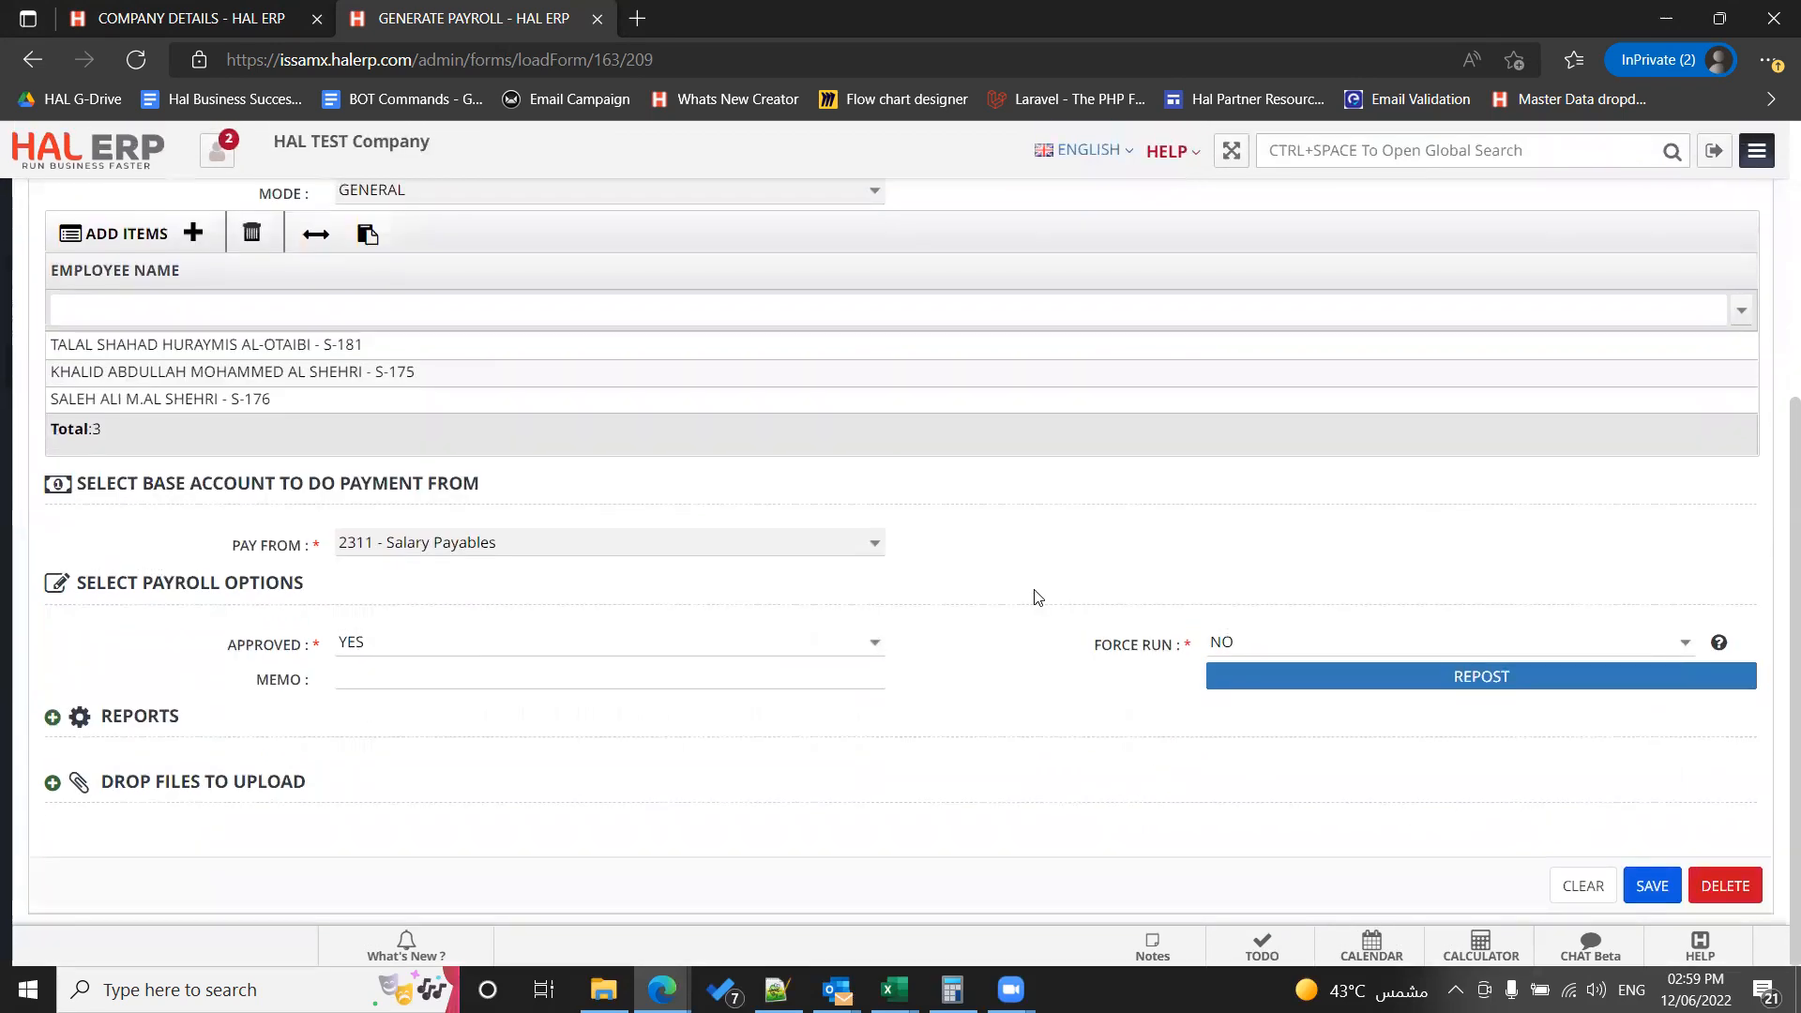
pyautogui.scroll(1, 1037, 598)
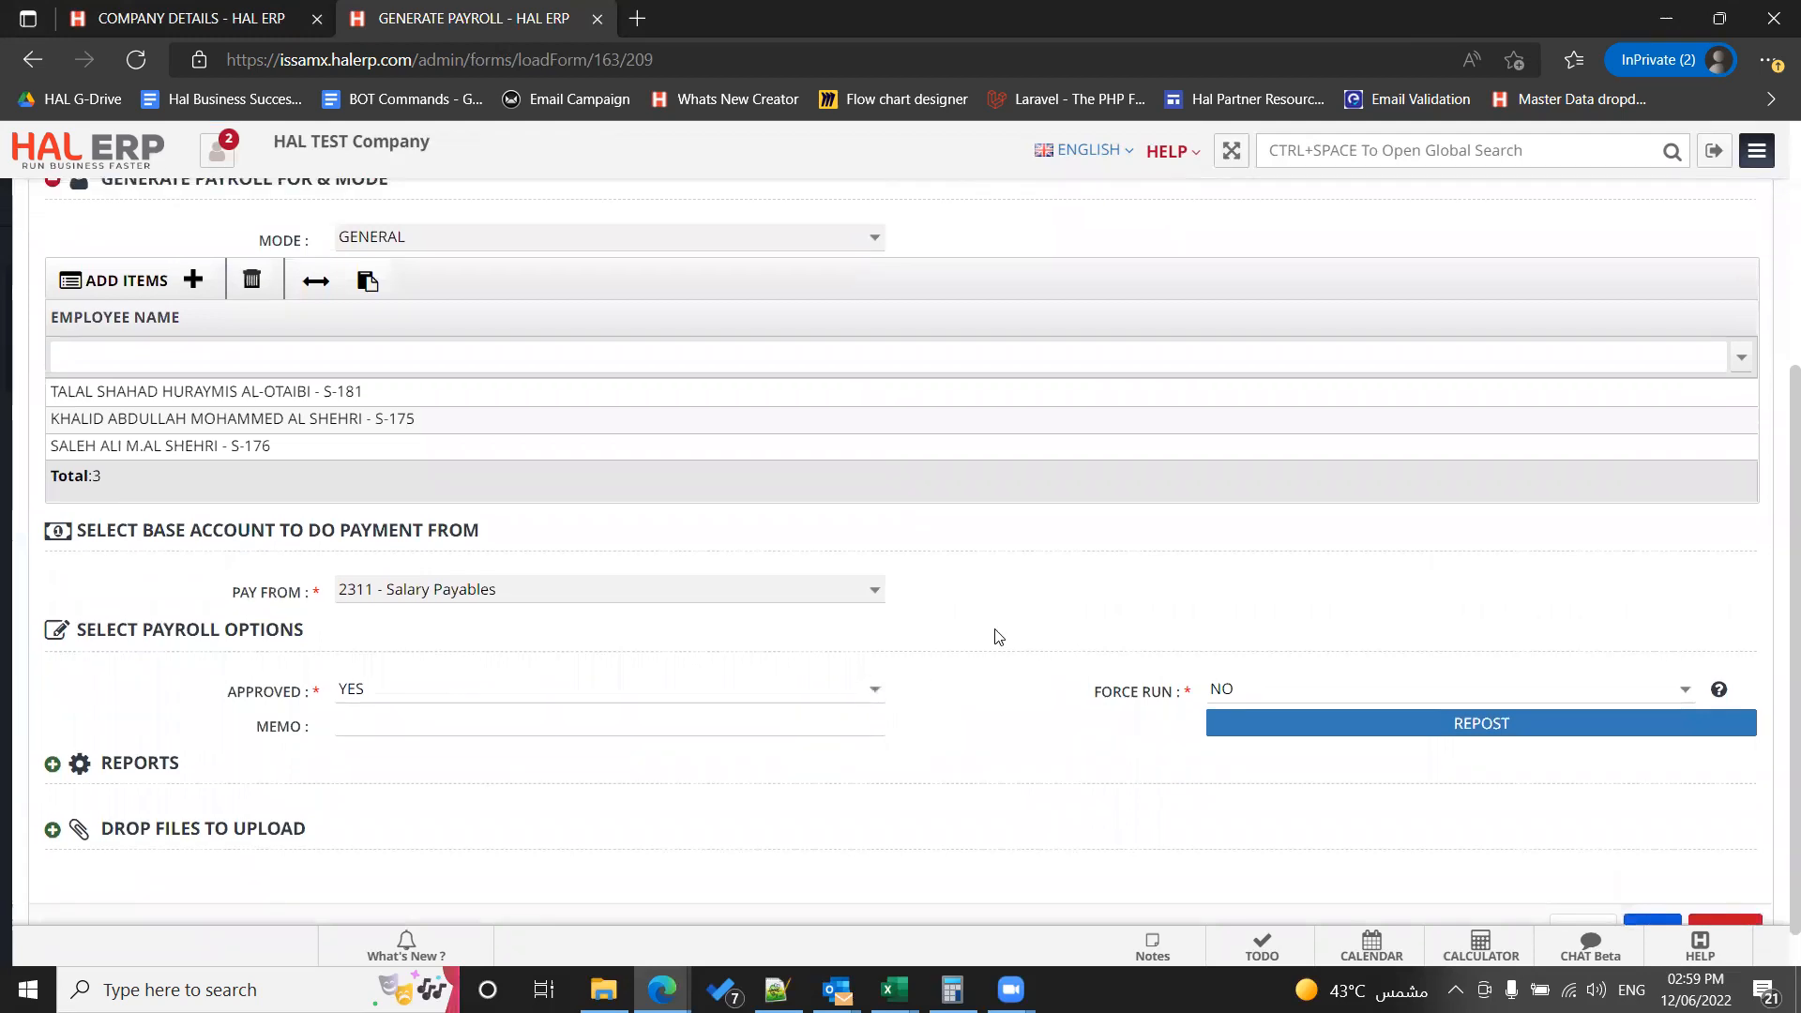
# Step: Find Payroll Bulk Payments by searching the modules for "payr", and start a new bulk payment record
pyautogui.moveTo(8, 619)
pyautogui.click(103, 248)
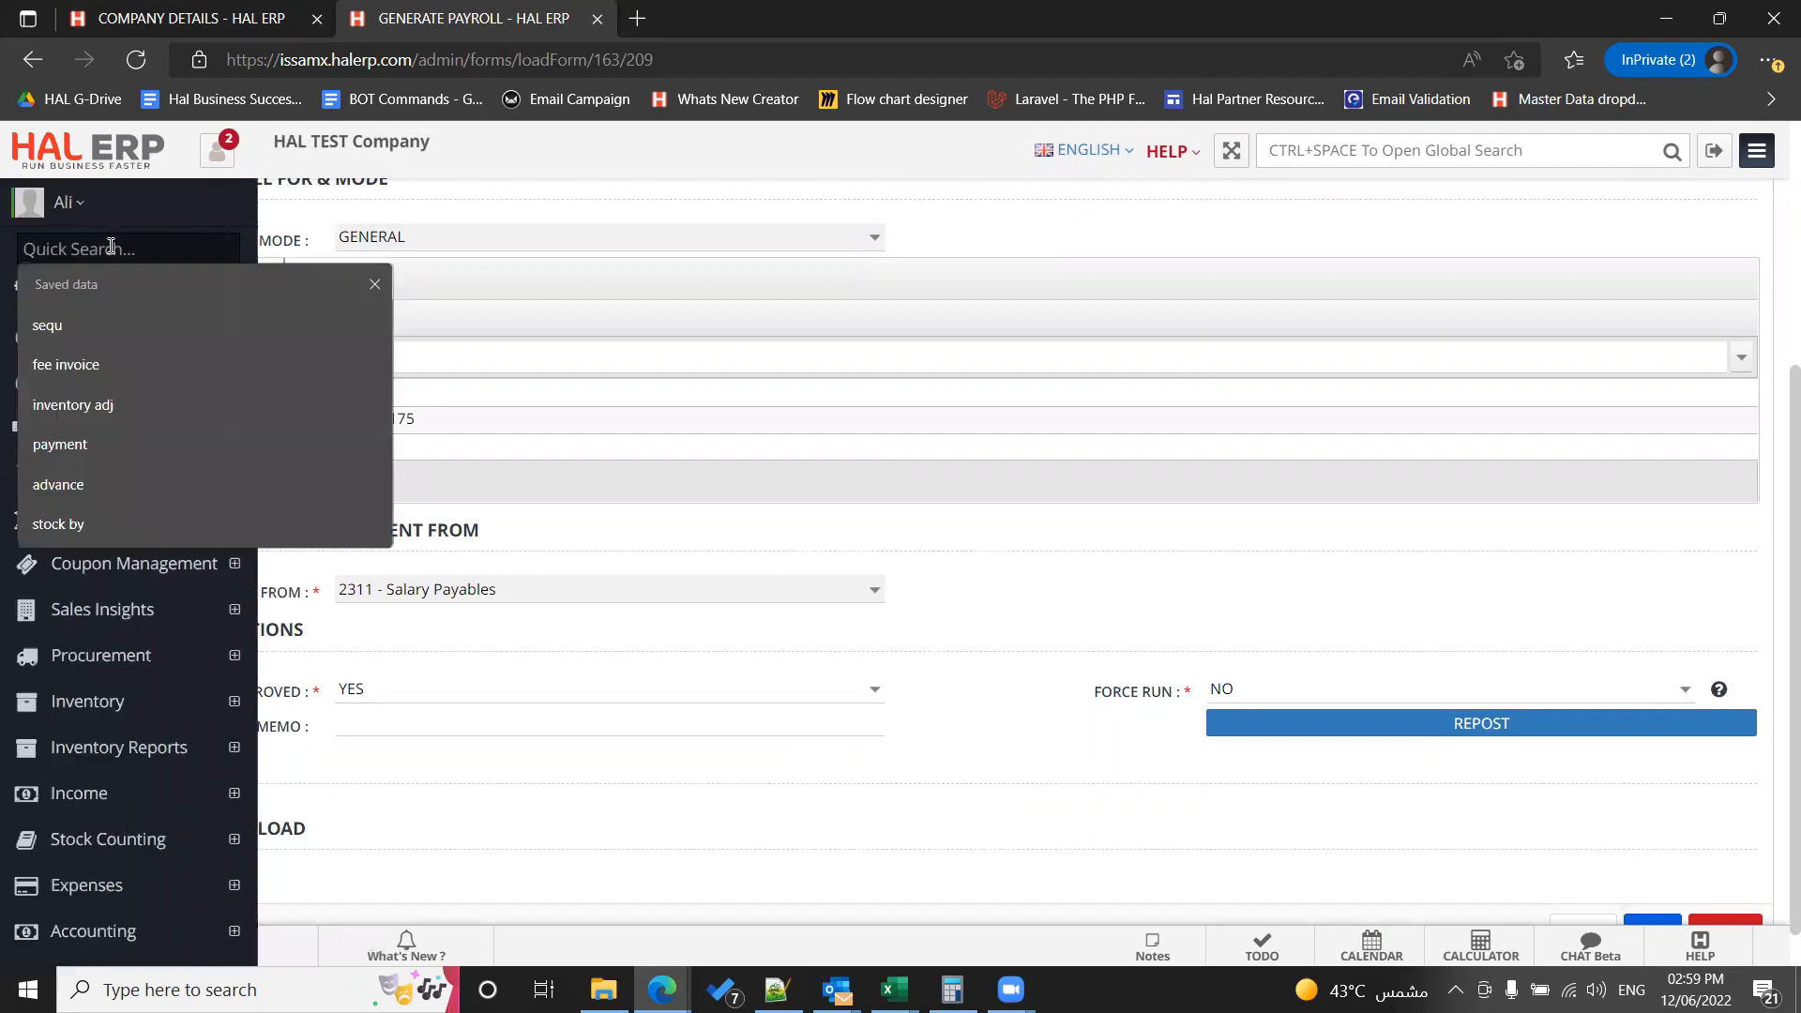
pyautogui.write('payr')
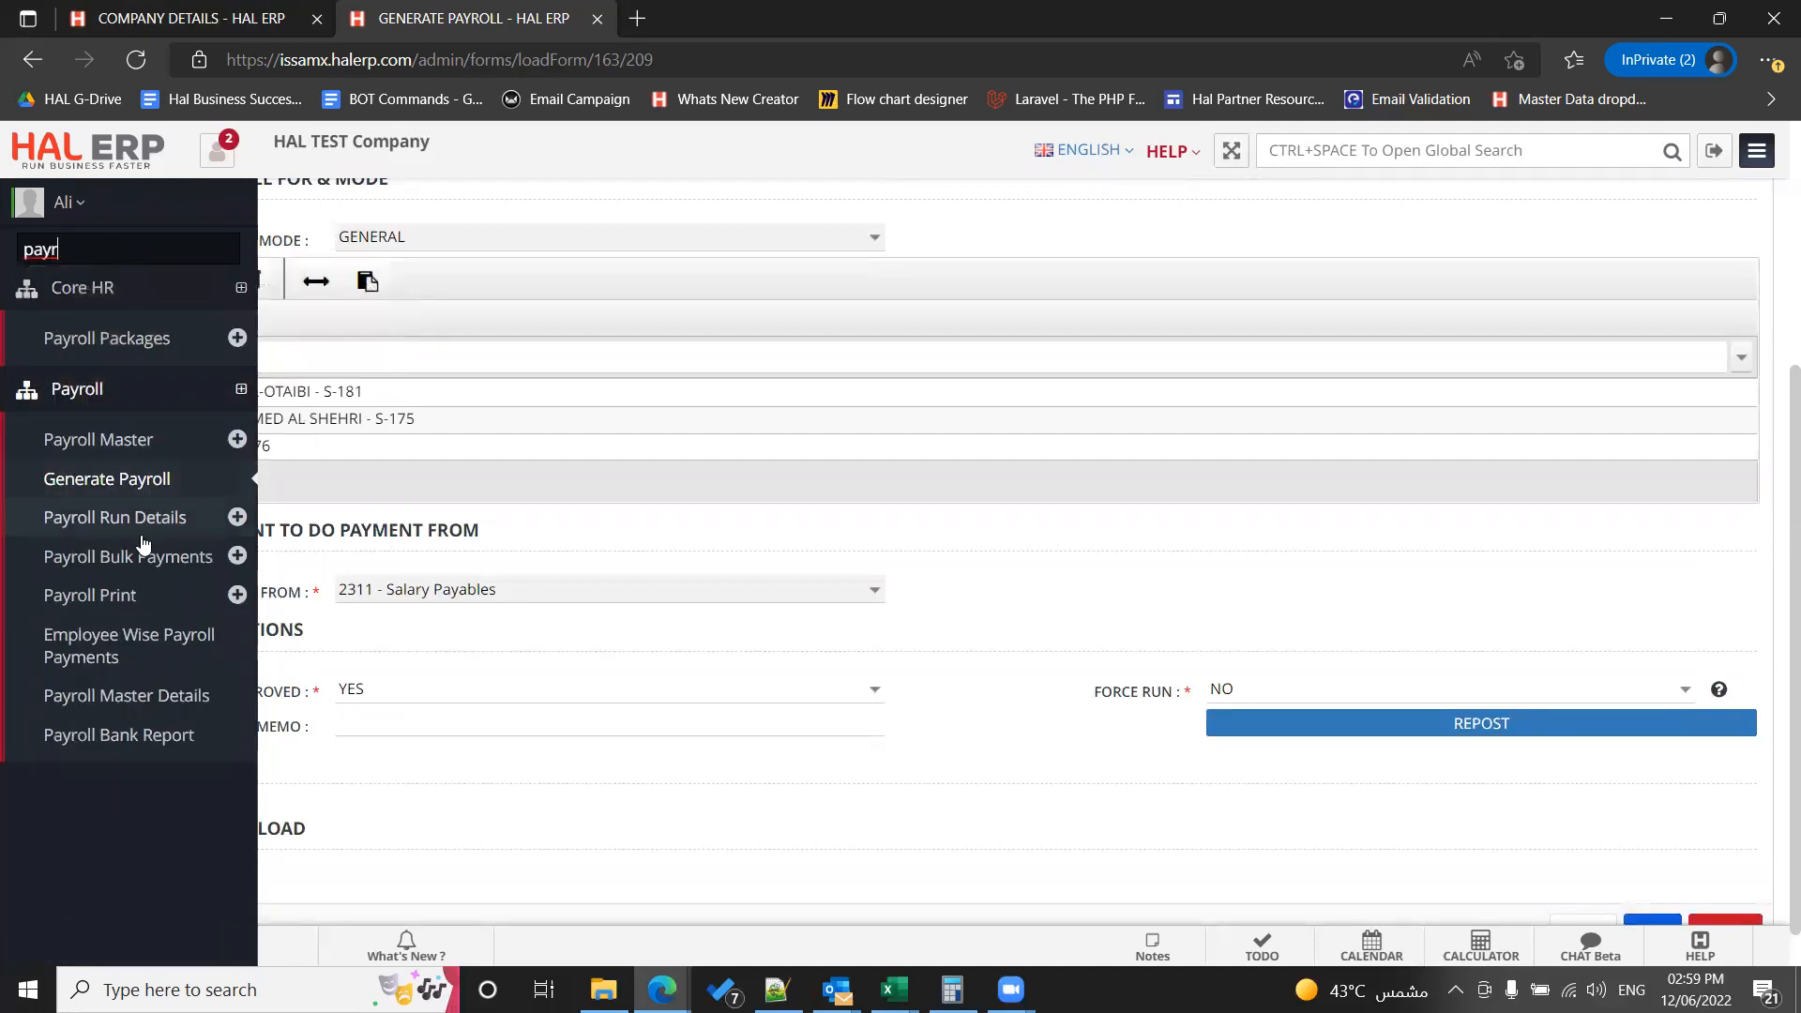
pyautogui.click(237, 558)
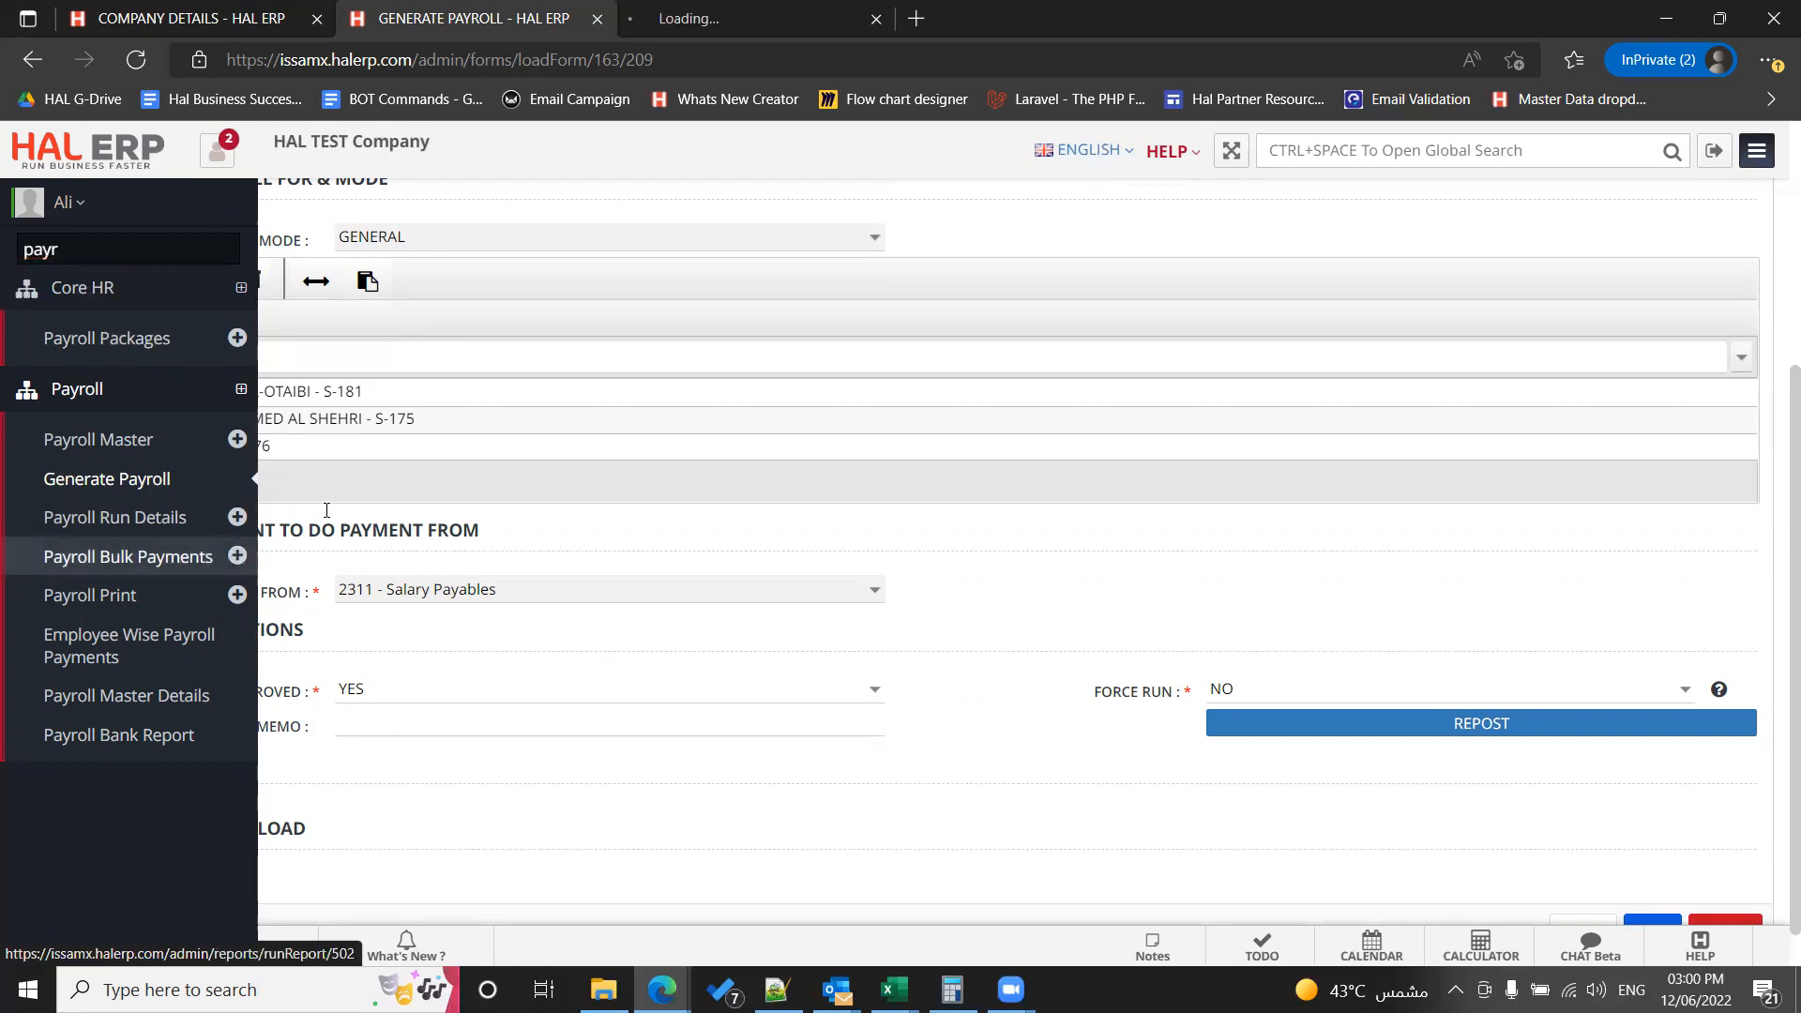
pyautogui.click(702, 13)
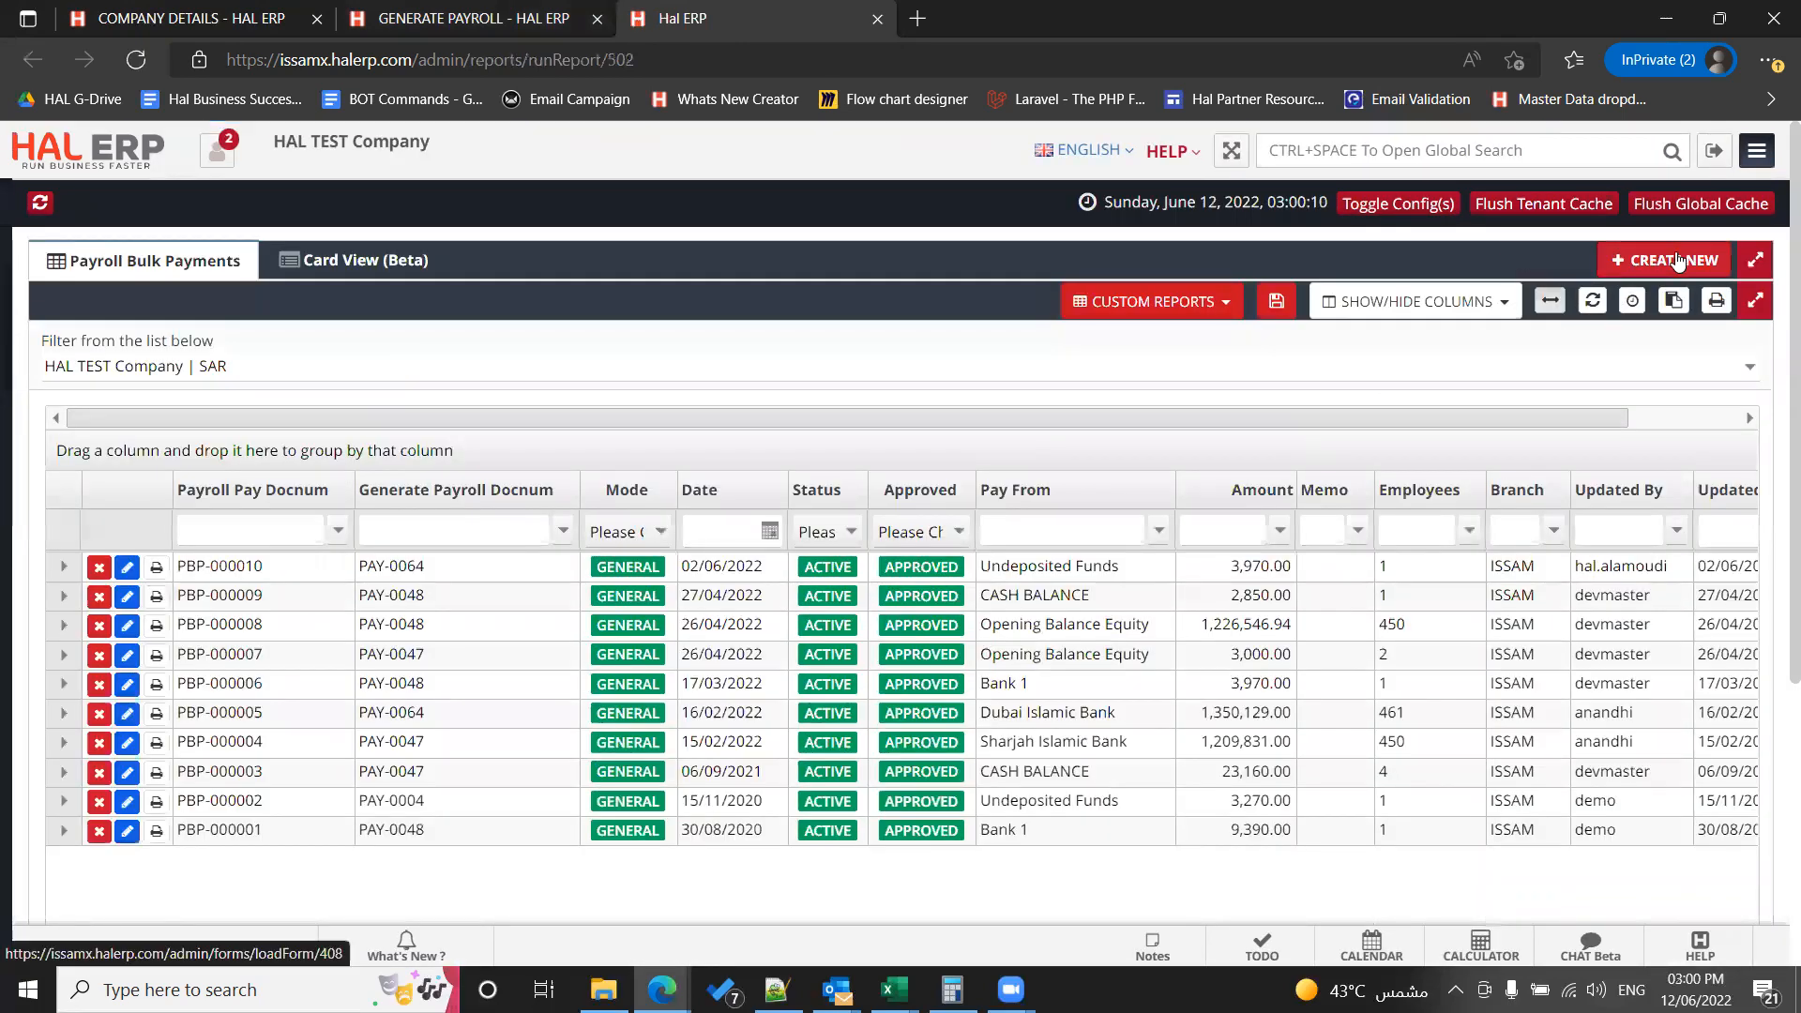
pyautogui.click(1677, 260)
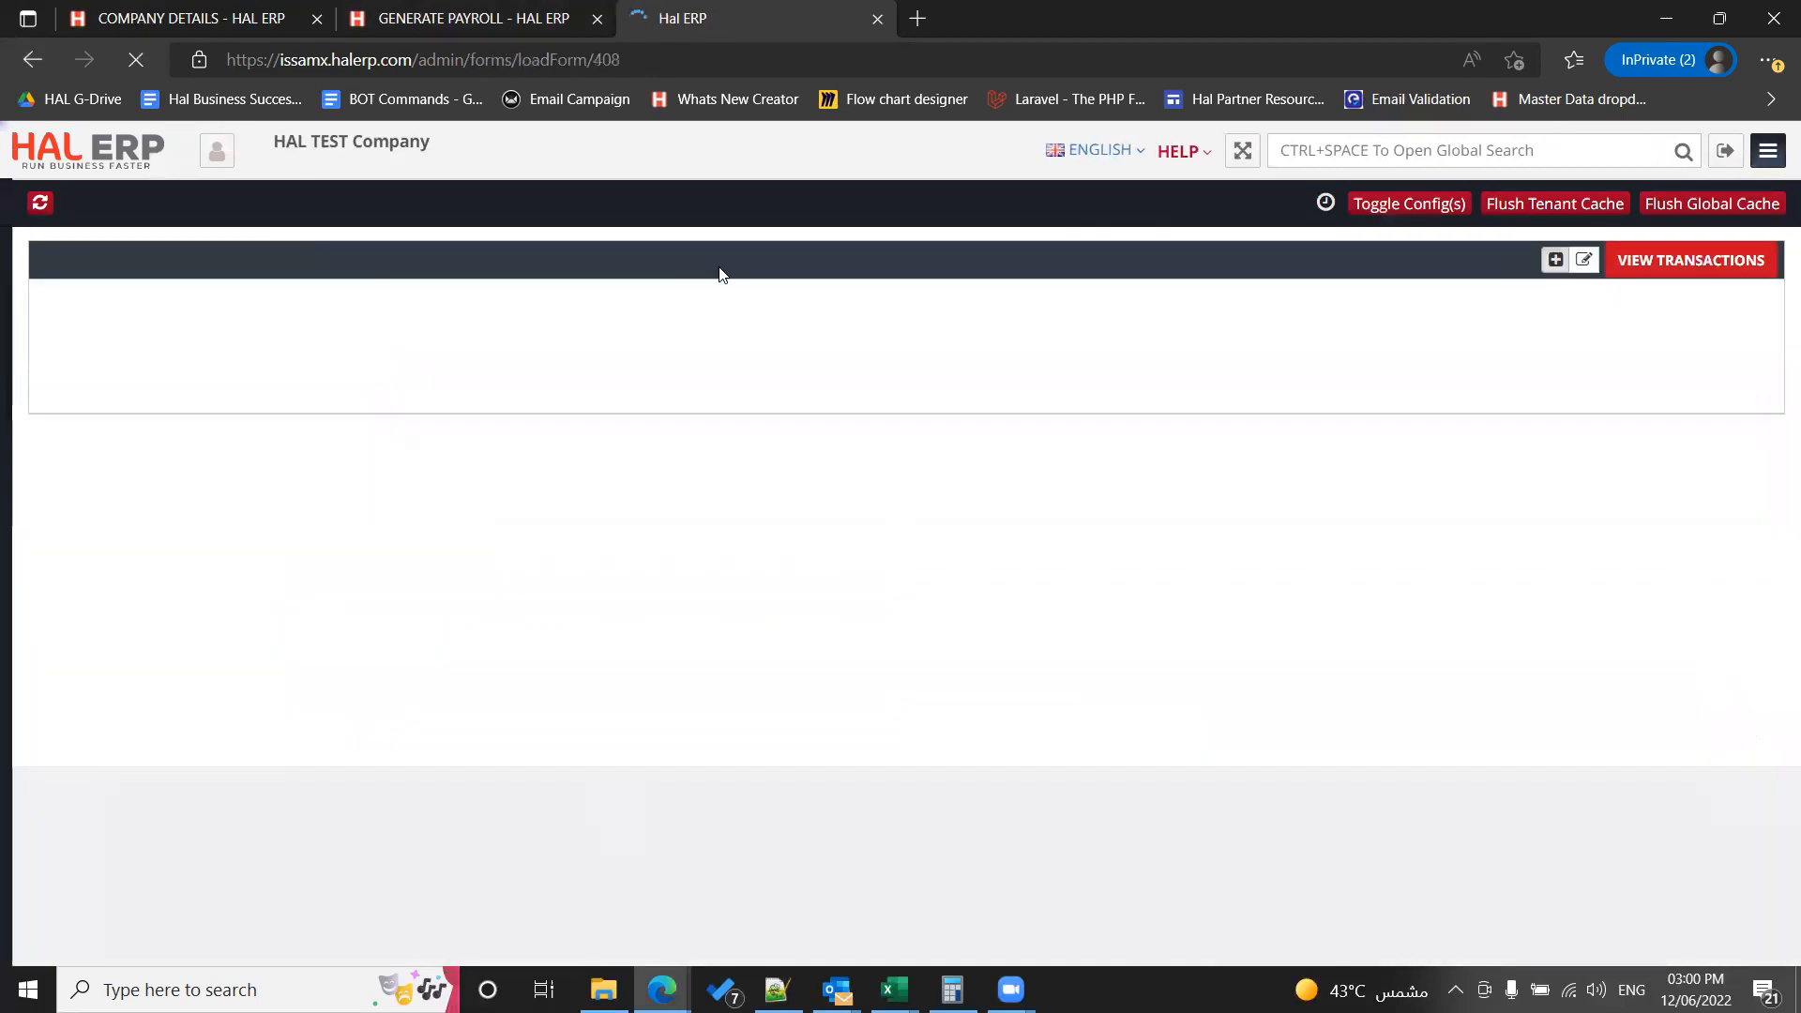
# Step: Check the generated payroll's document number, and set the new bulk payment to payroll PAY-0099, paid from 1119 - ANB JEDDAH
pyautogui.click(488, 18)
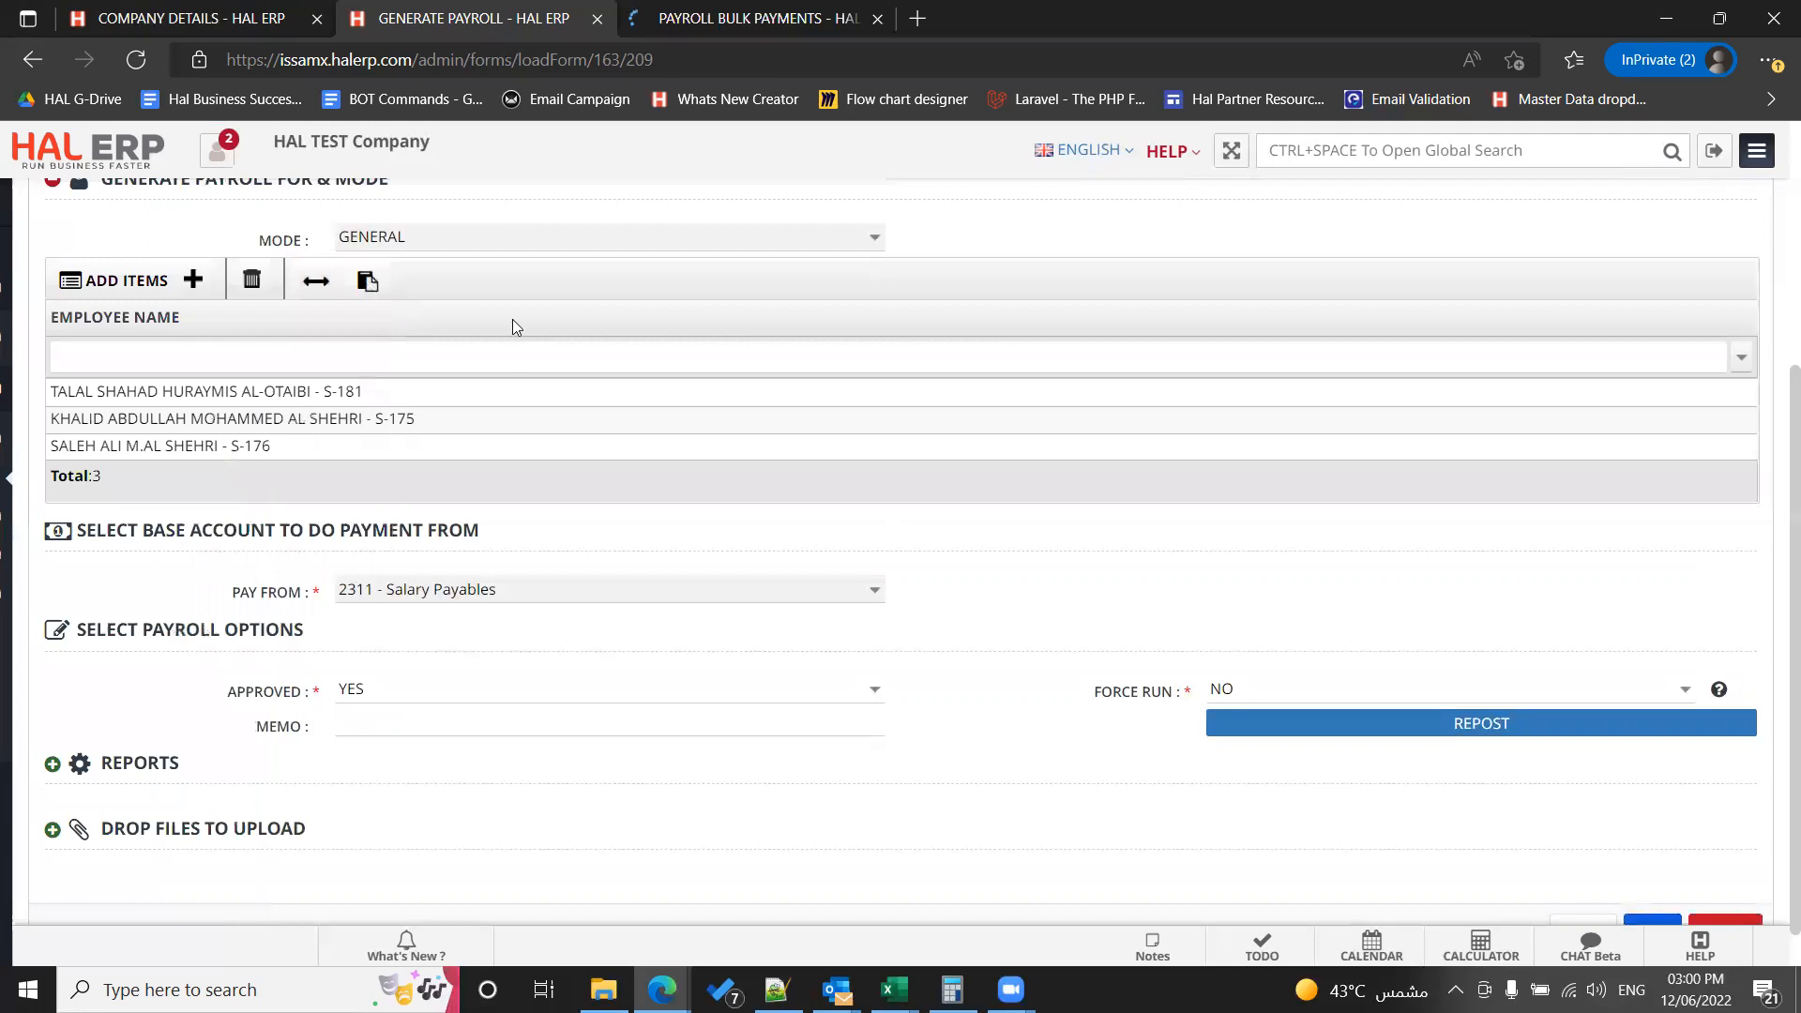
pyautogui.scroll(4, 512, 319)
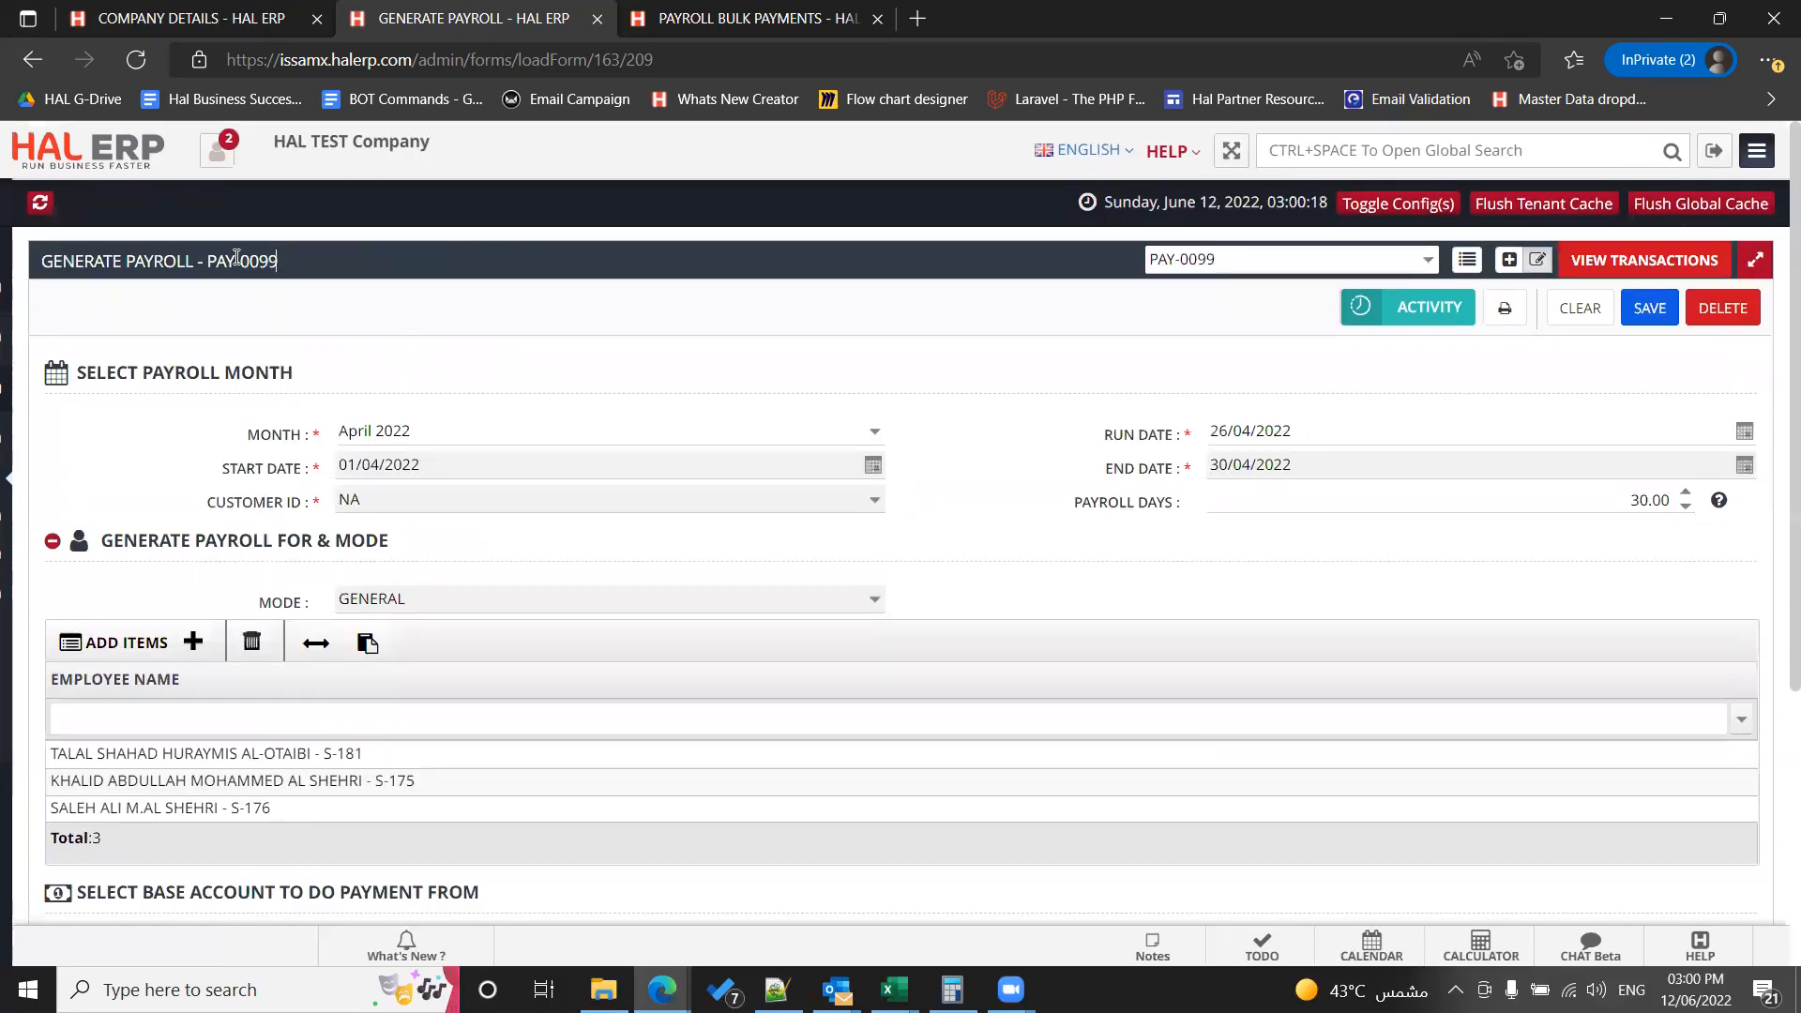
pyautogui.moveTo(277, 262); pyautogui.dragTo(207, 261)
pyautogui.click(753, 18)
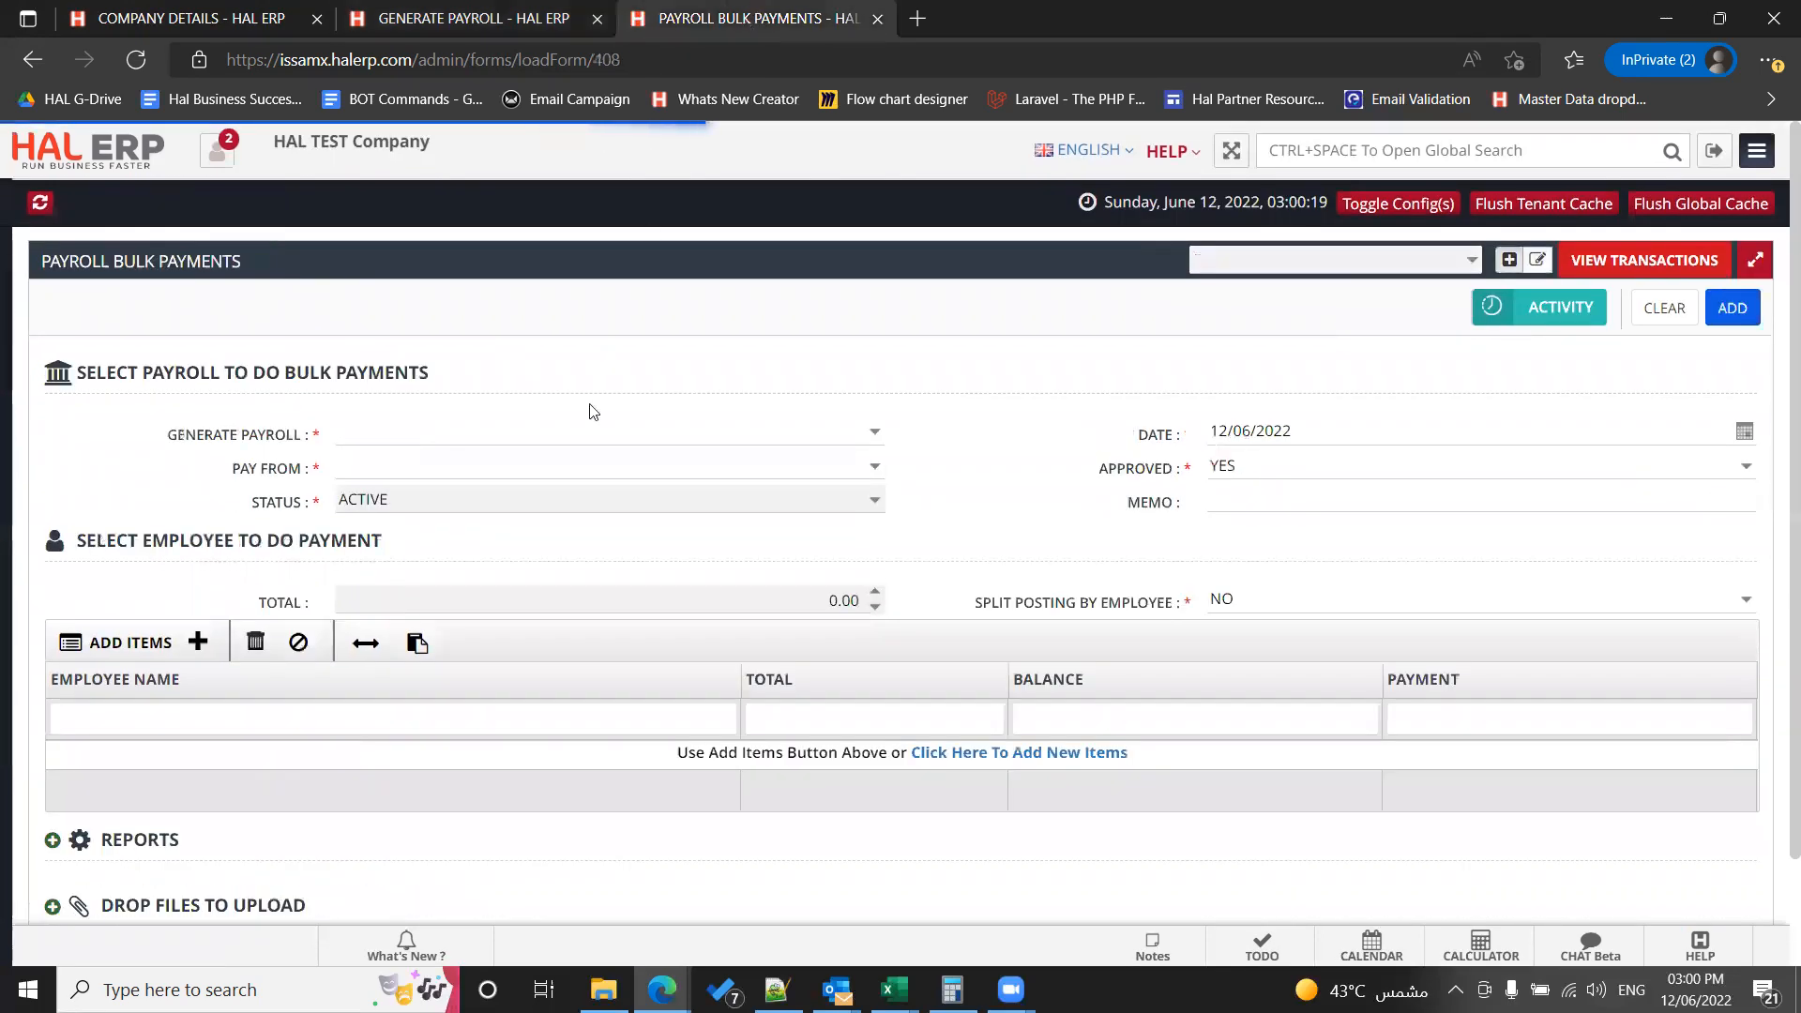
pyautogui.click(873, 431)
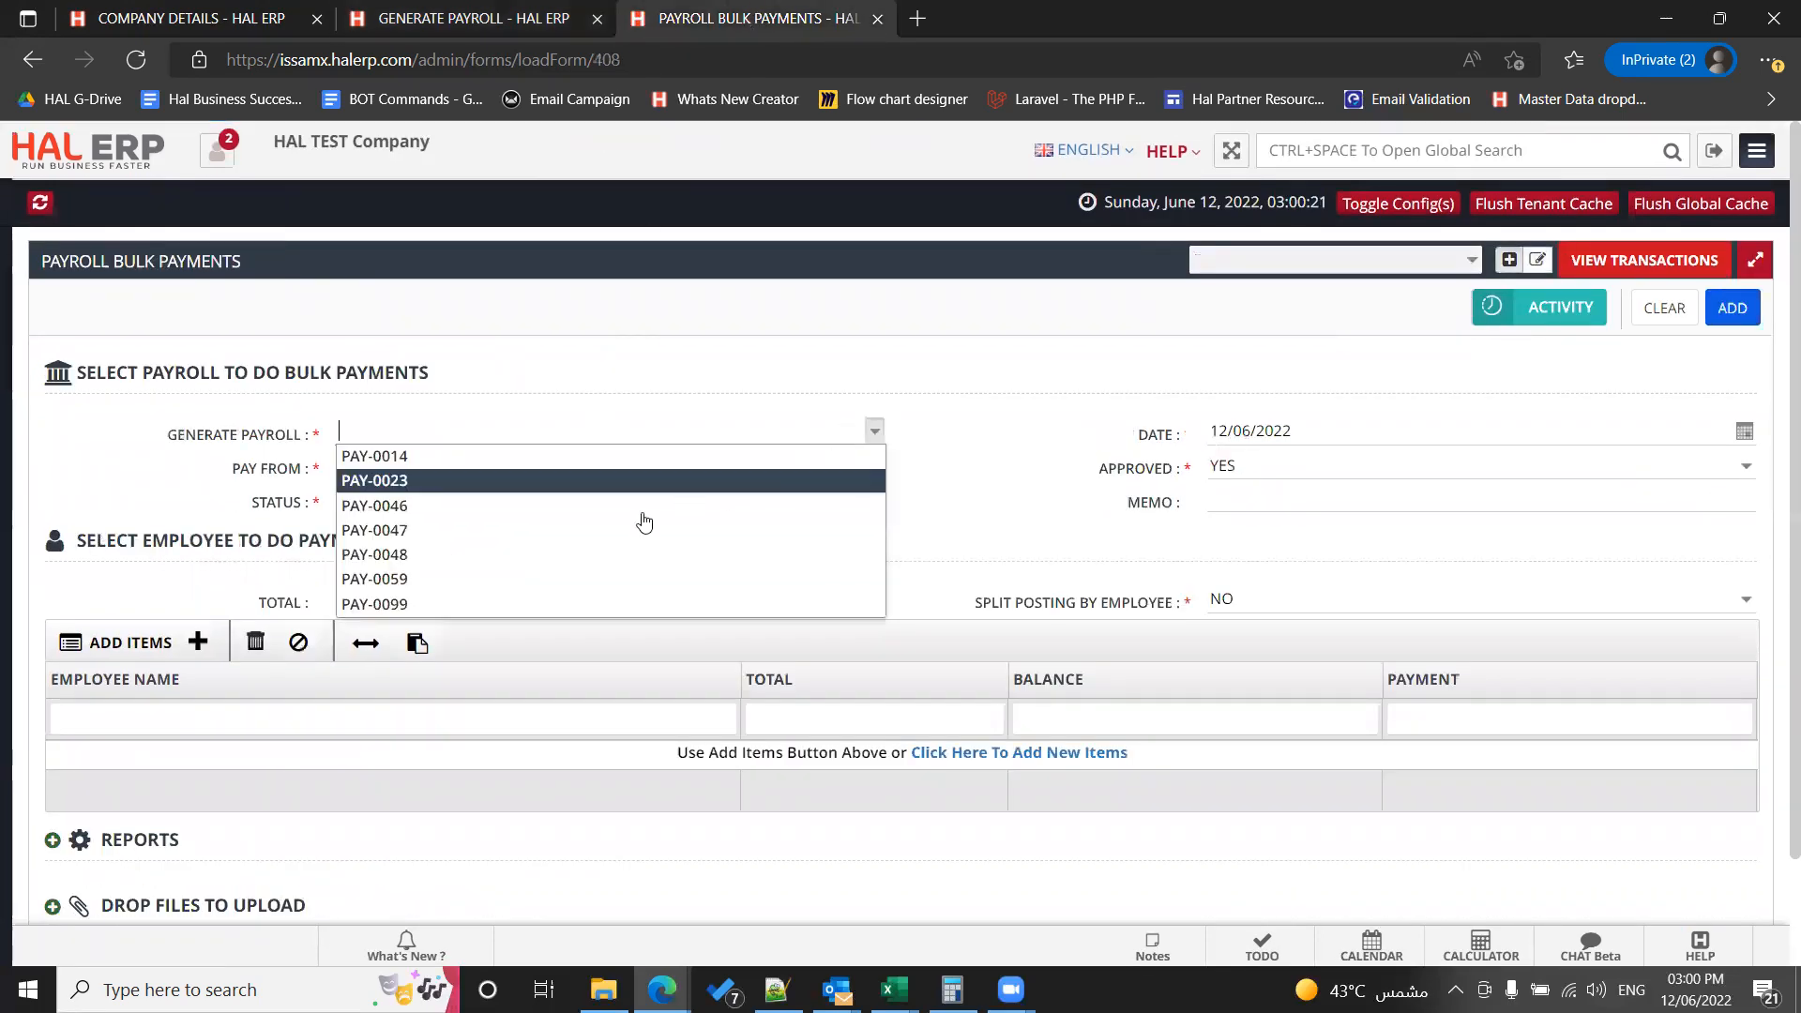
pyautogui.click(480, 605)
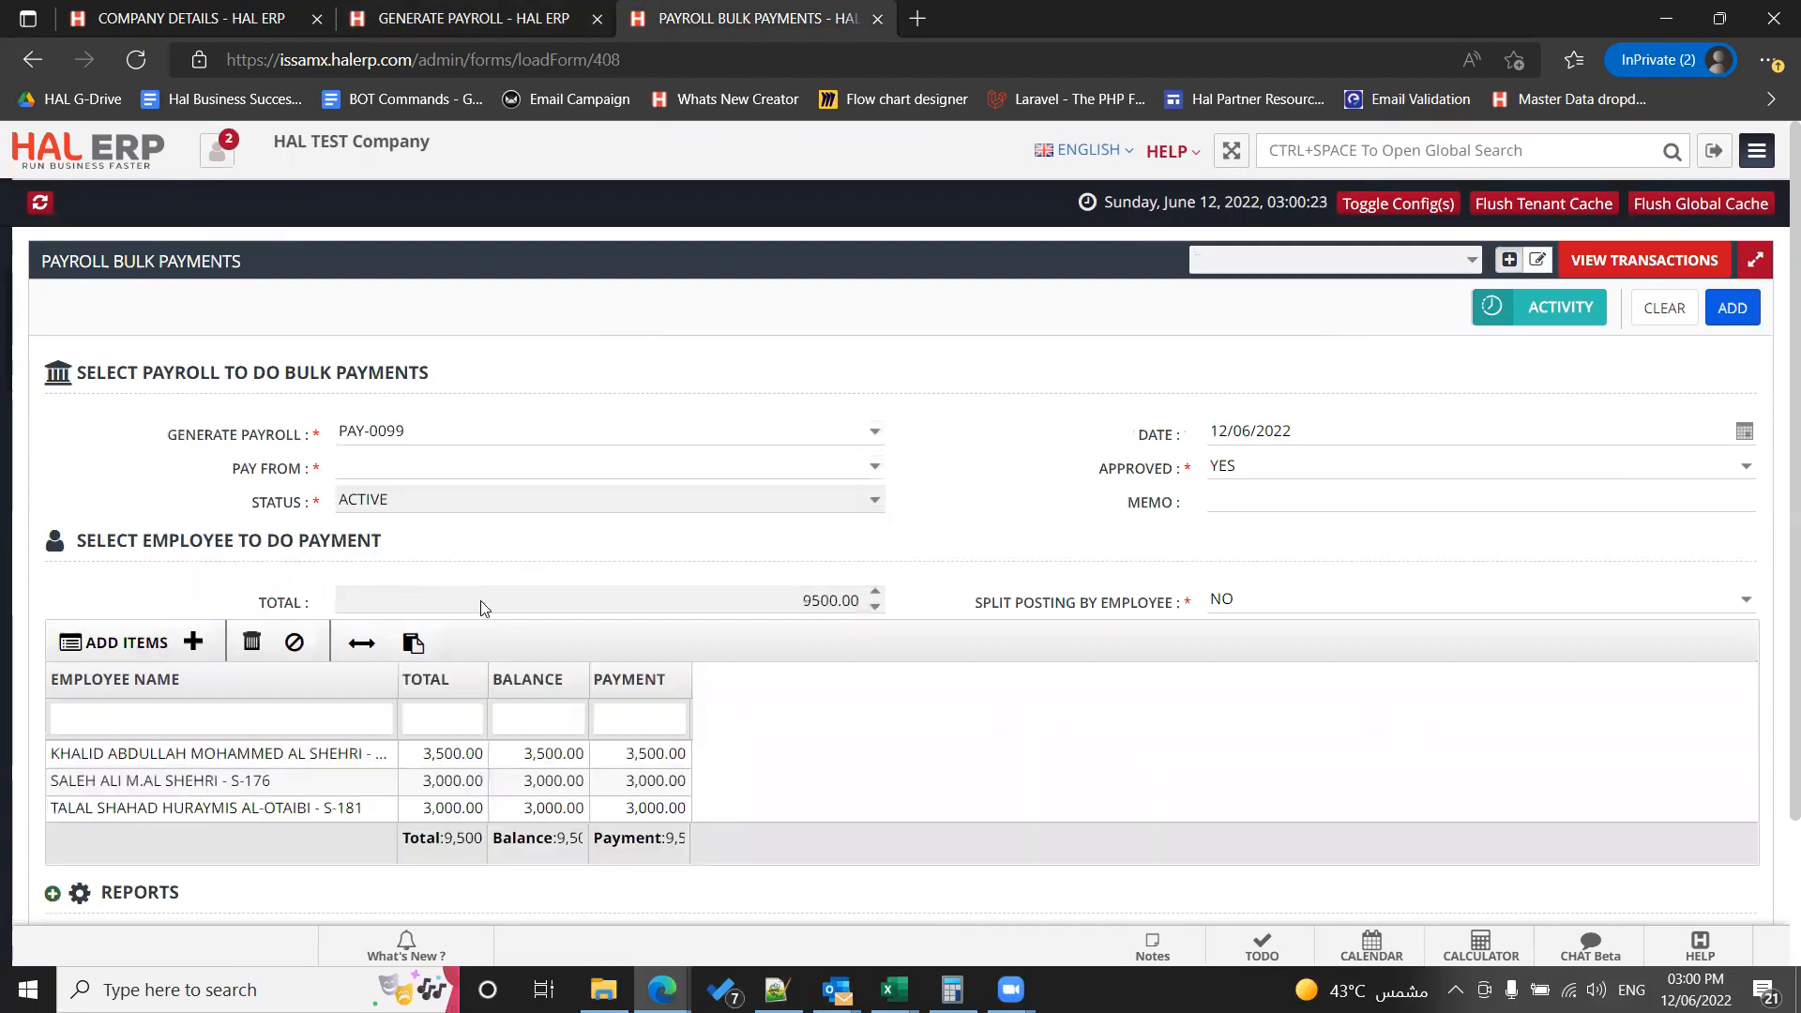
pyautogui.click(872, 467)
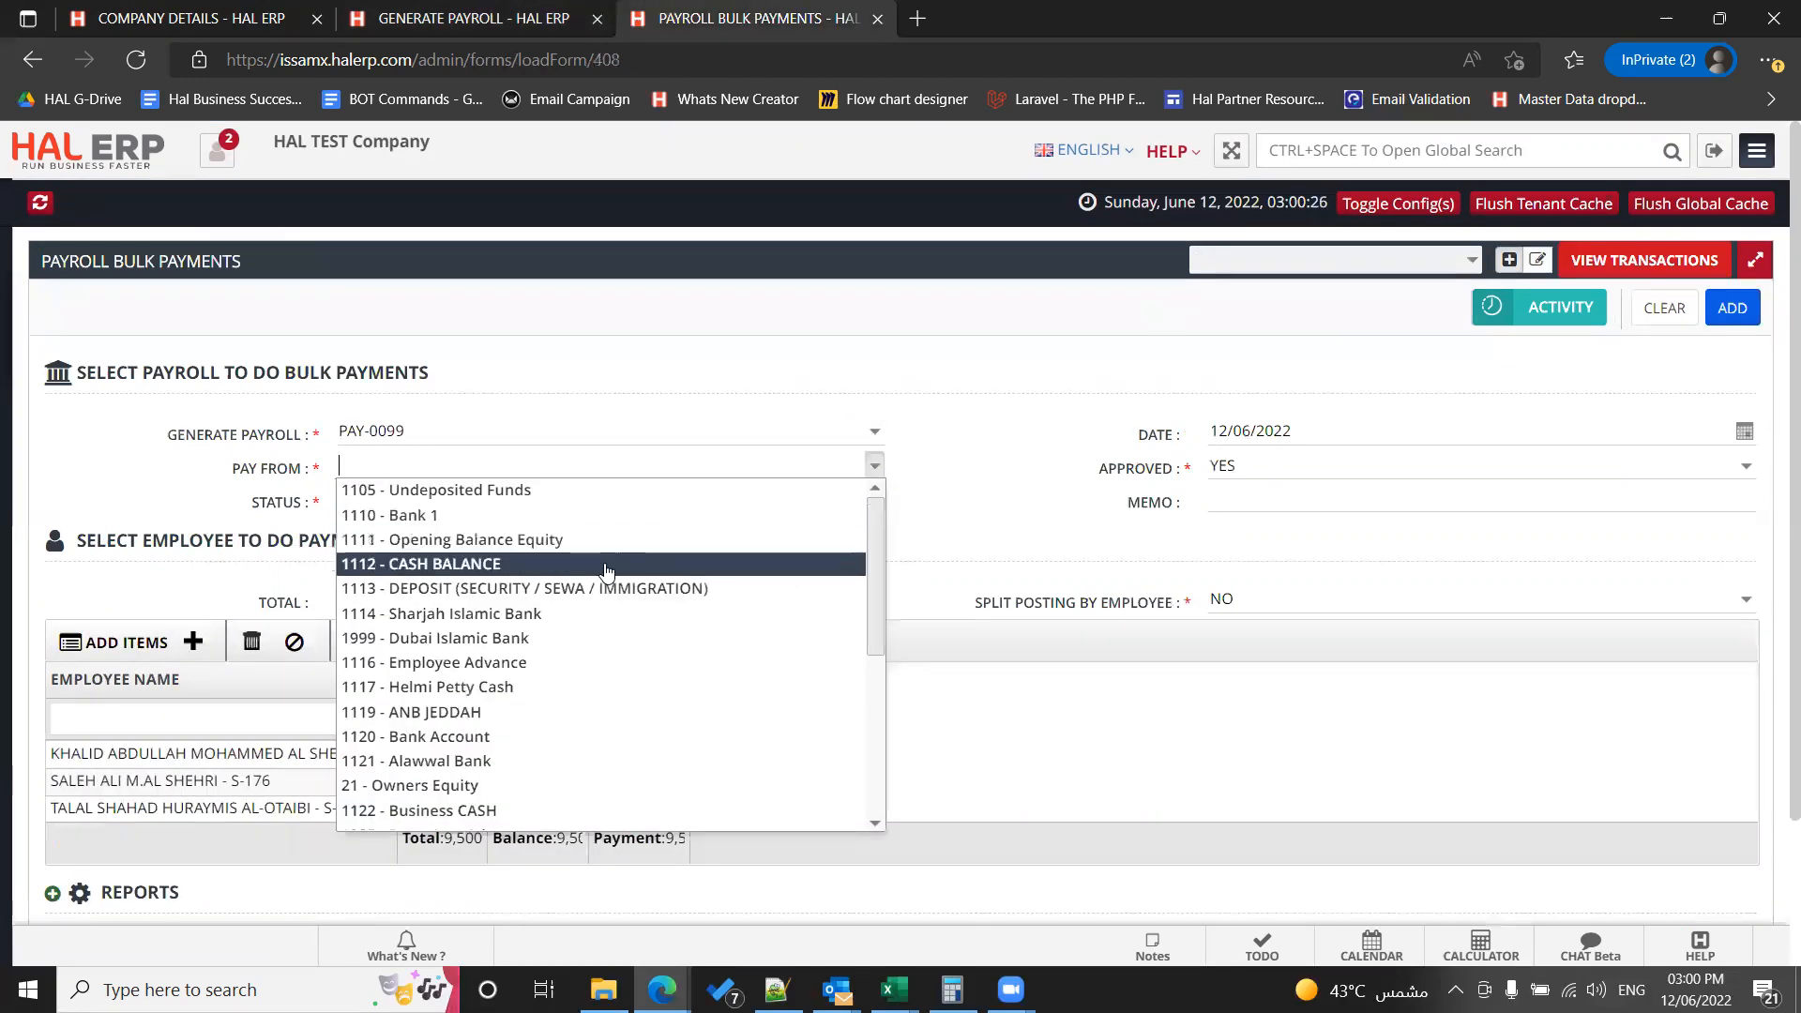
pyautogui.click(504, 713)
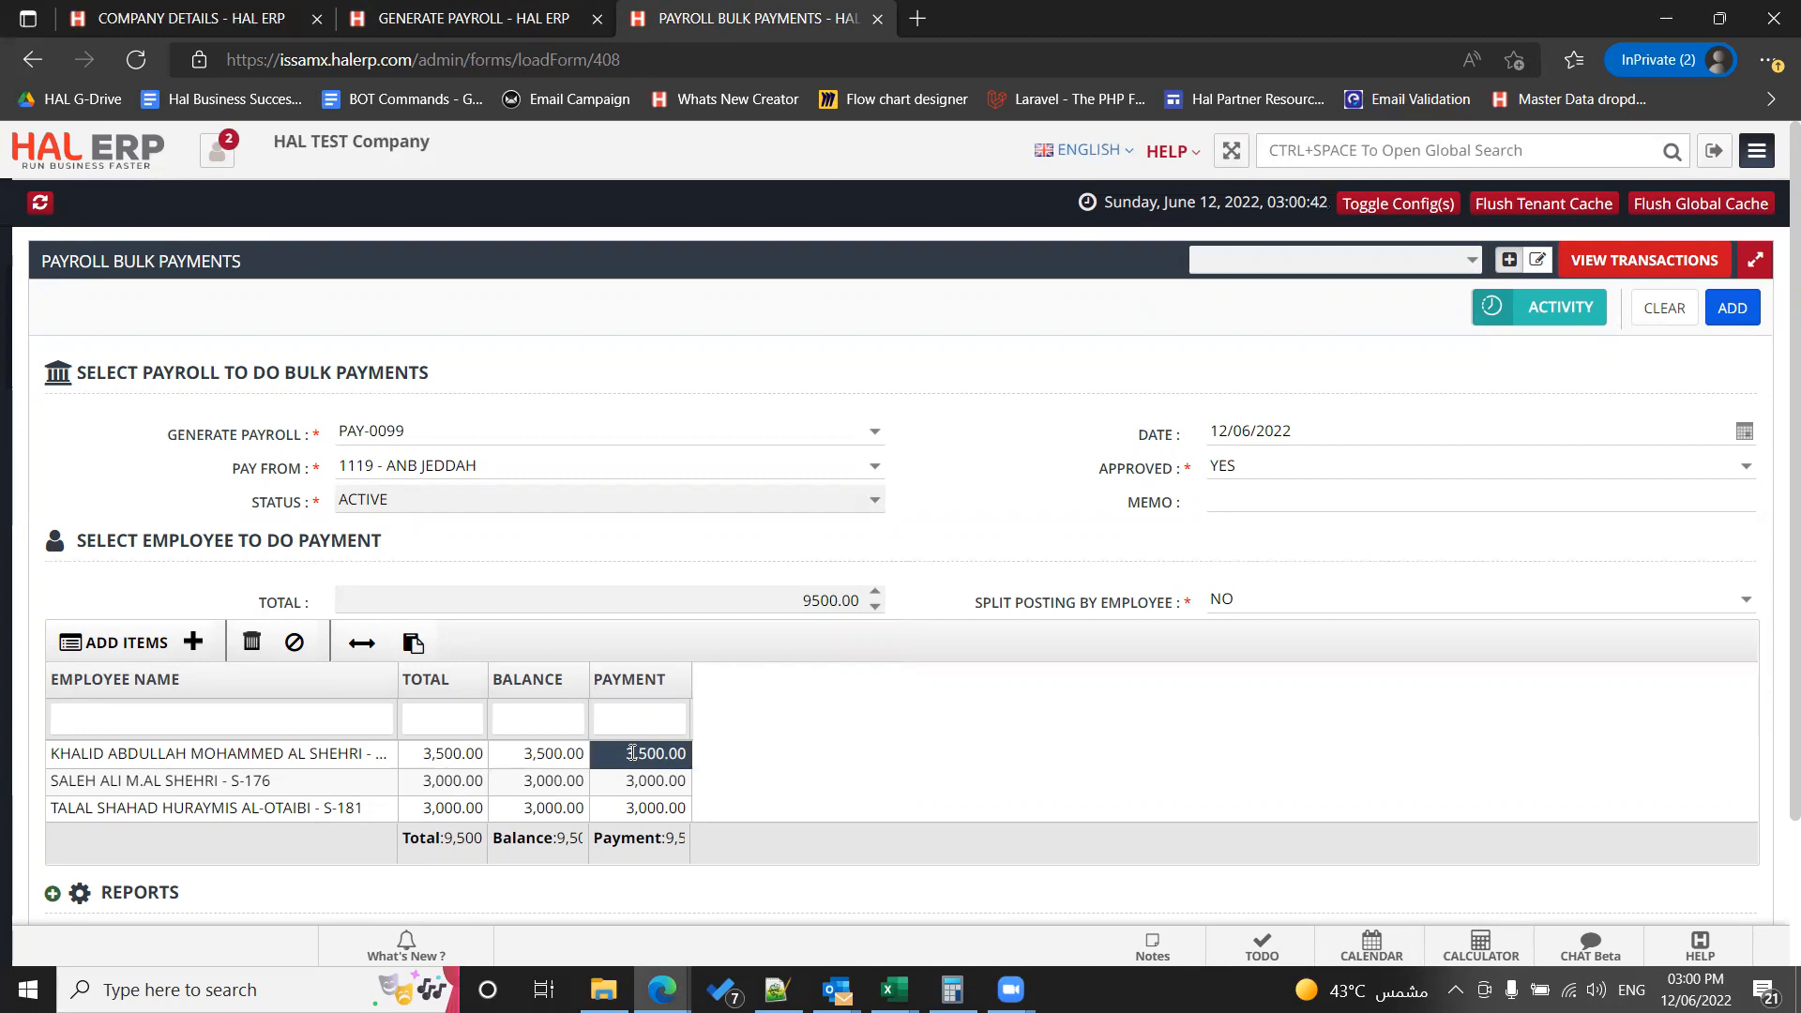
# Step: Set the payment amount for the first listed employee to 2000
pyautogui.click(424, 758)
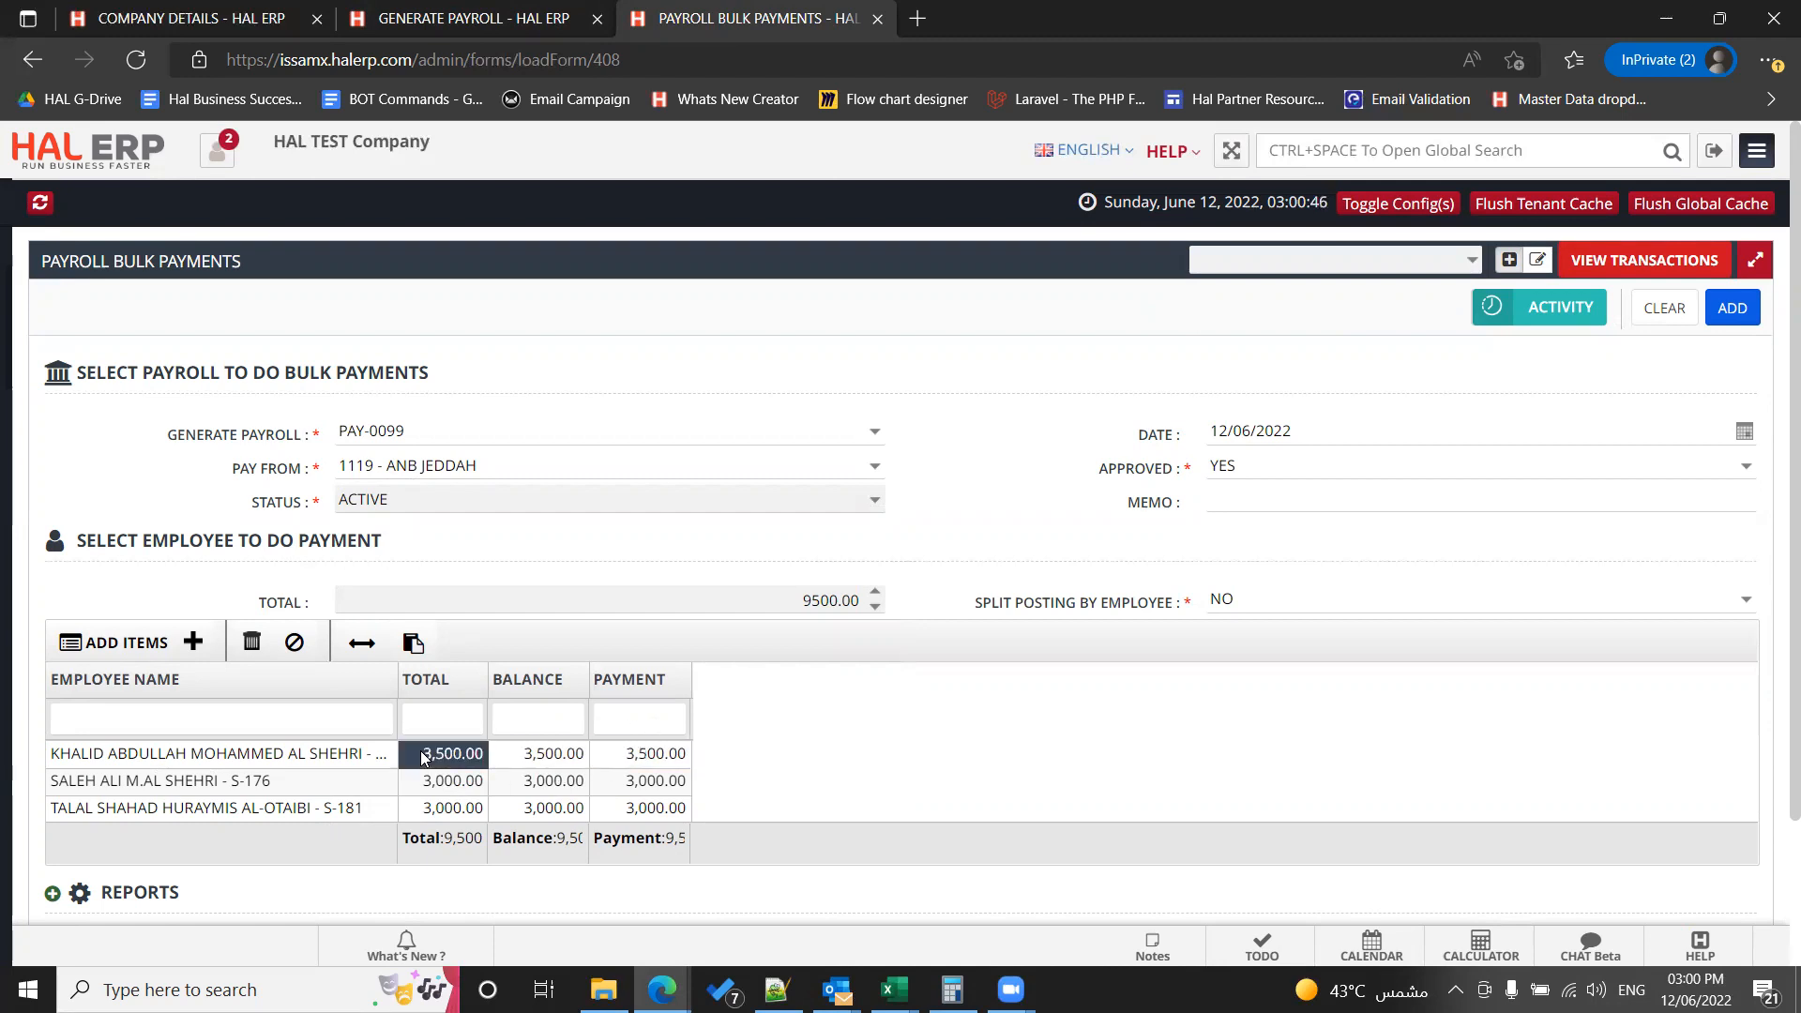
pyautogui.click(542, 755)
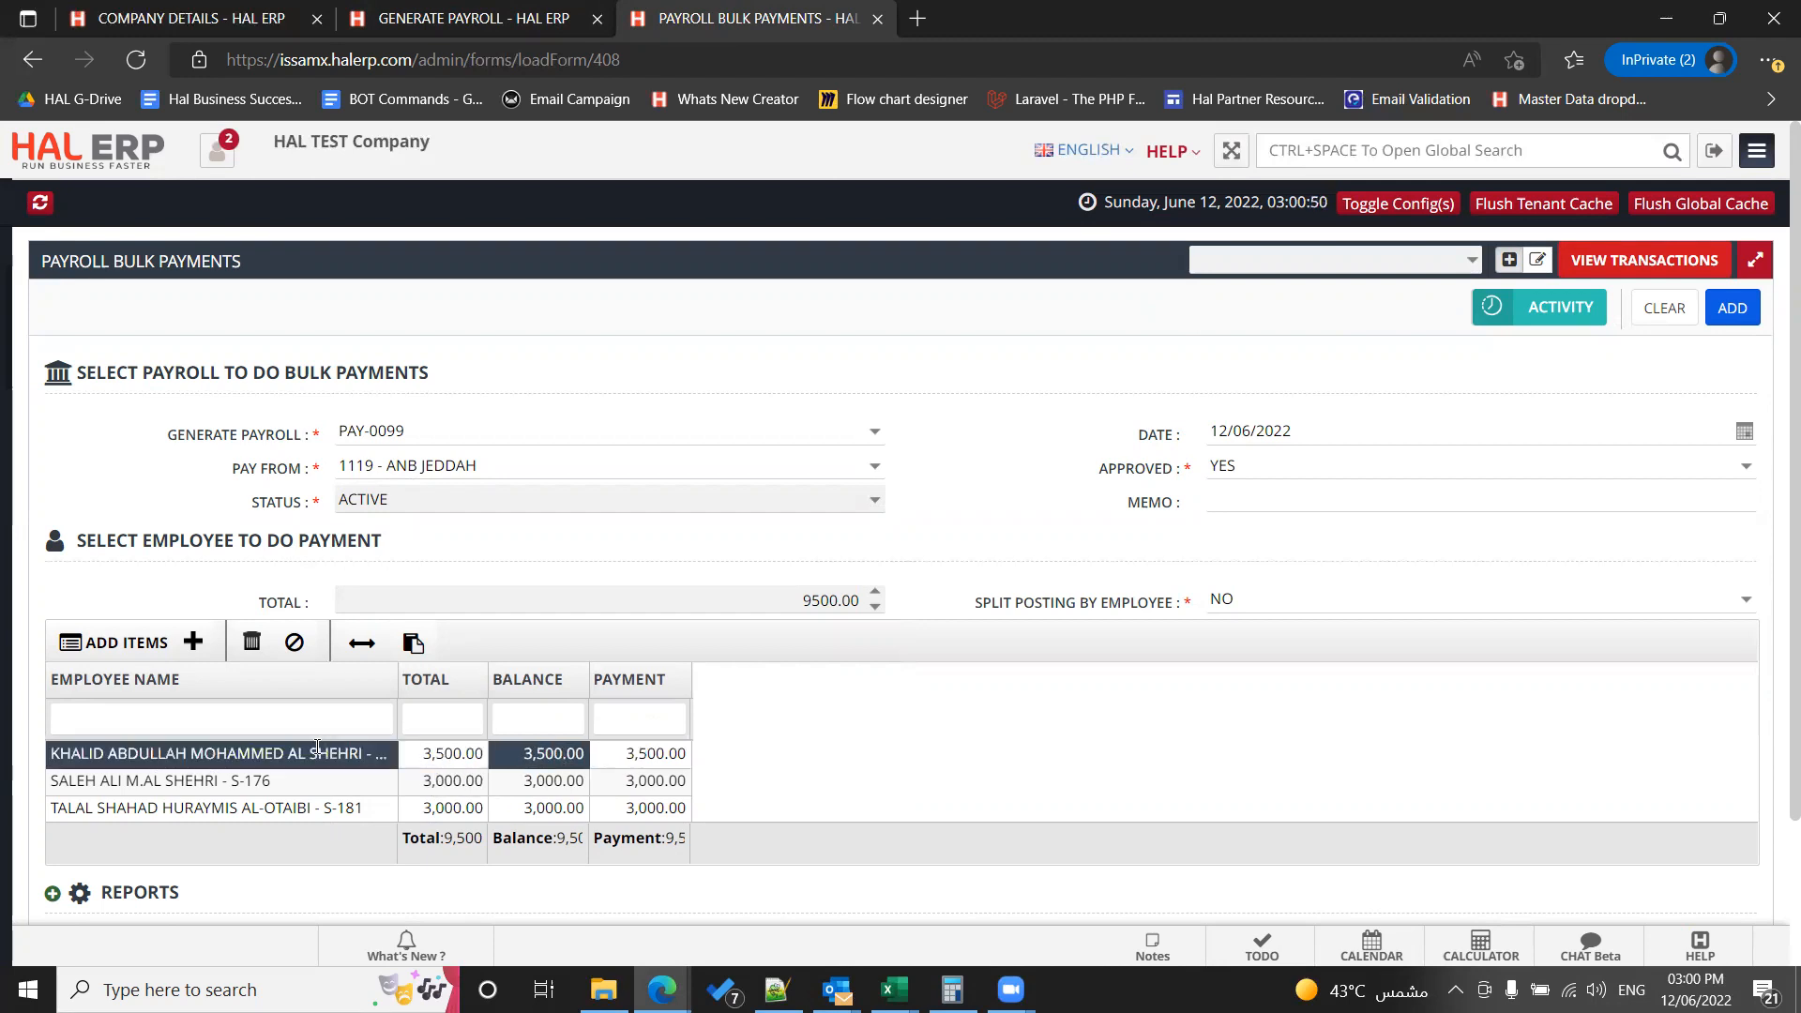
pyautogui.click(643, 755)
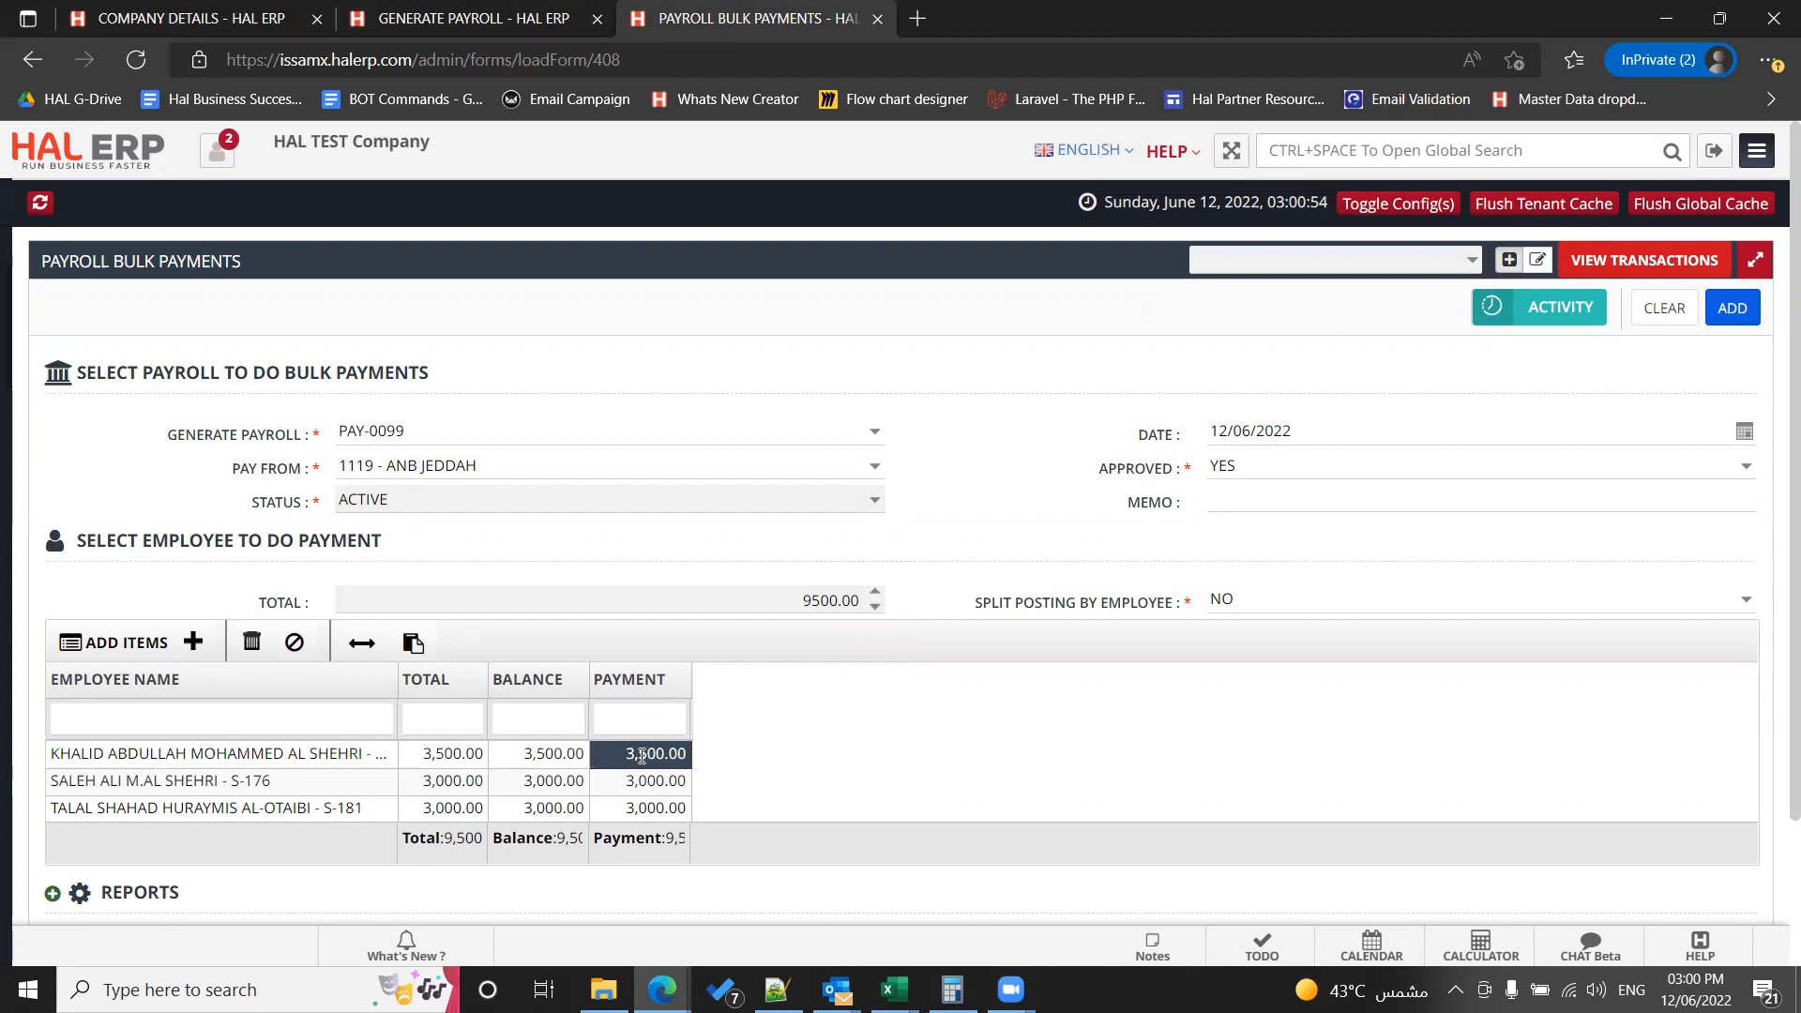
pyautogui.write('2000')
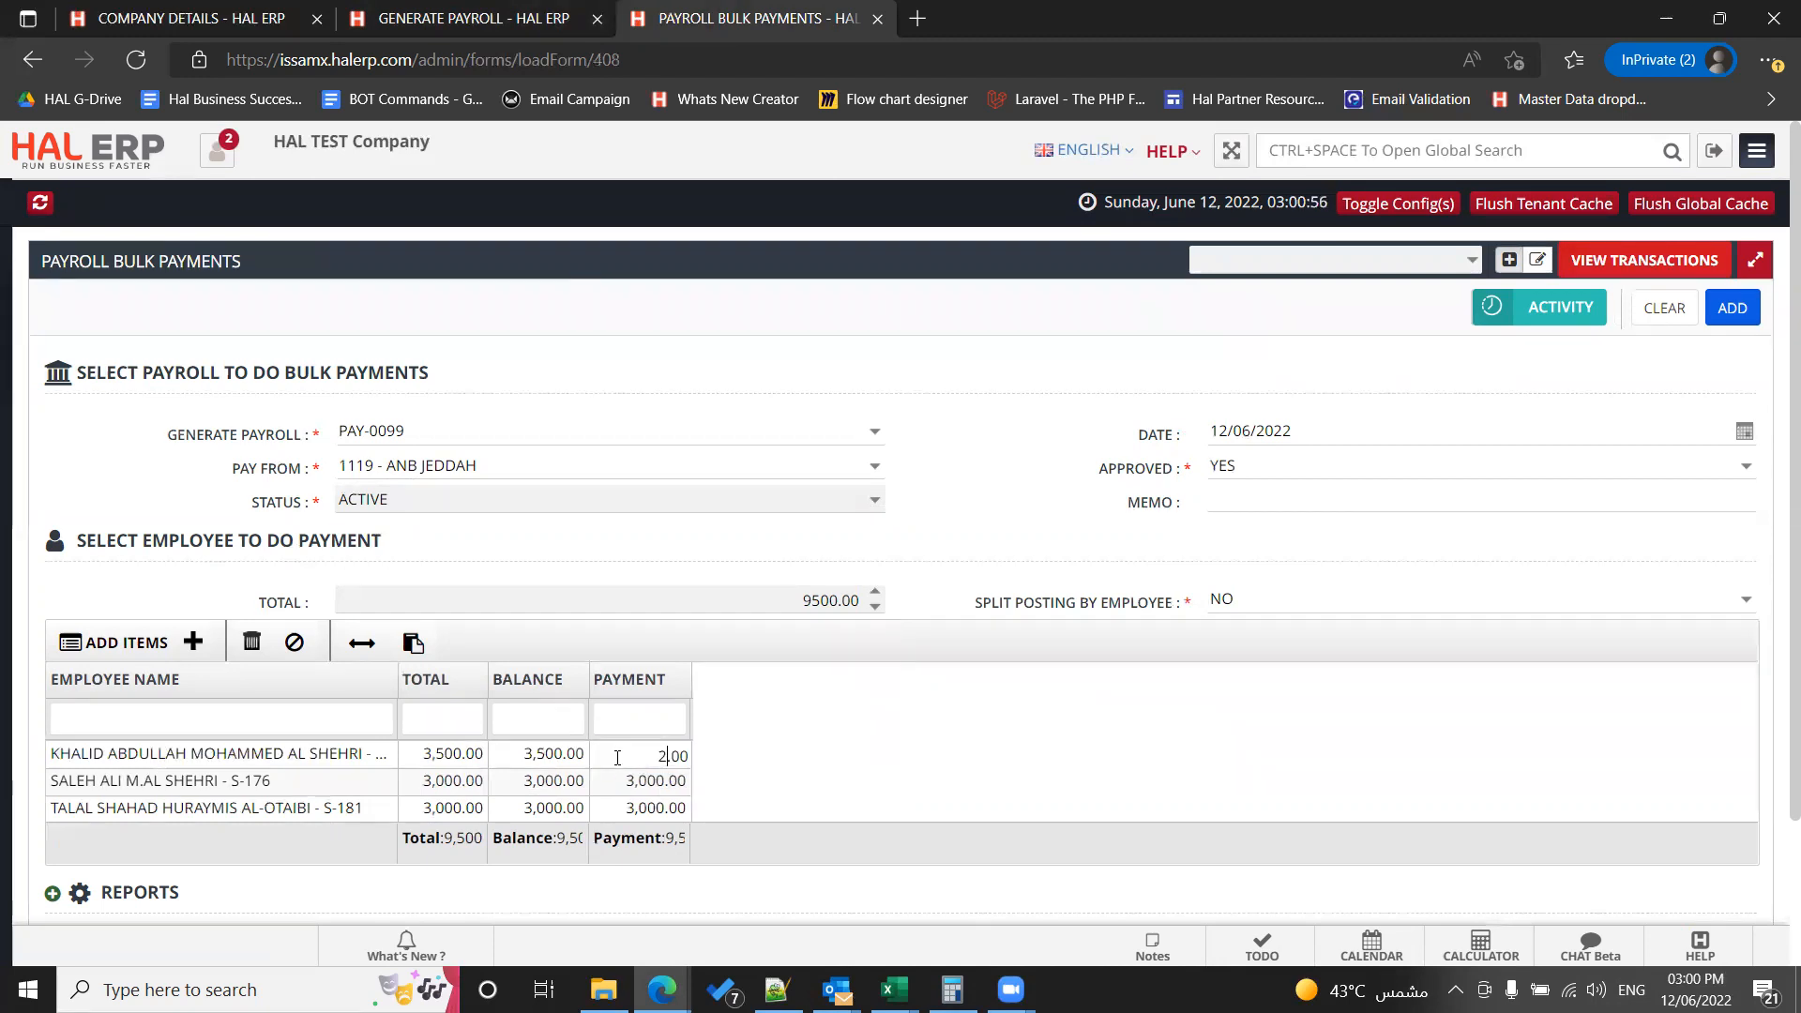
pyautogui.press('Return')
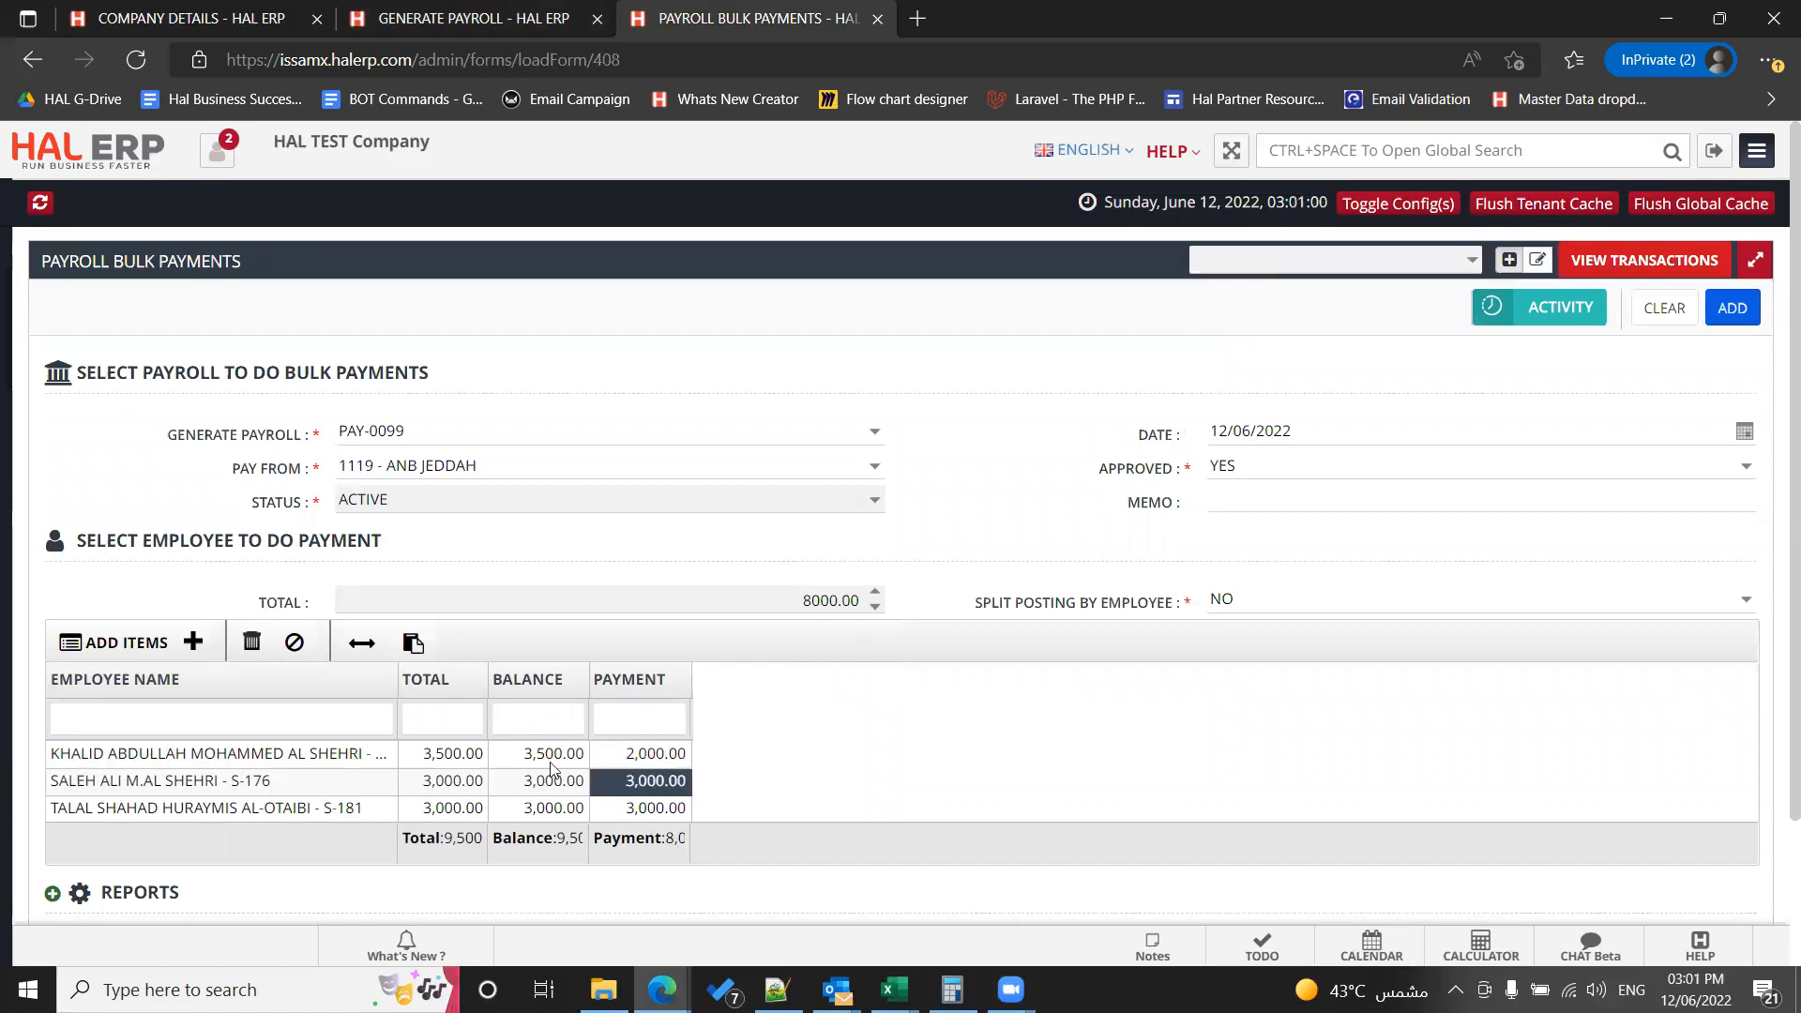
# Step: Remove the second and third employees from the bulk payment's employee list
pyautogui.click(310, 786)
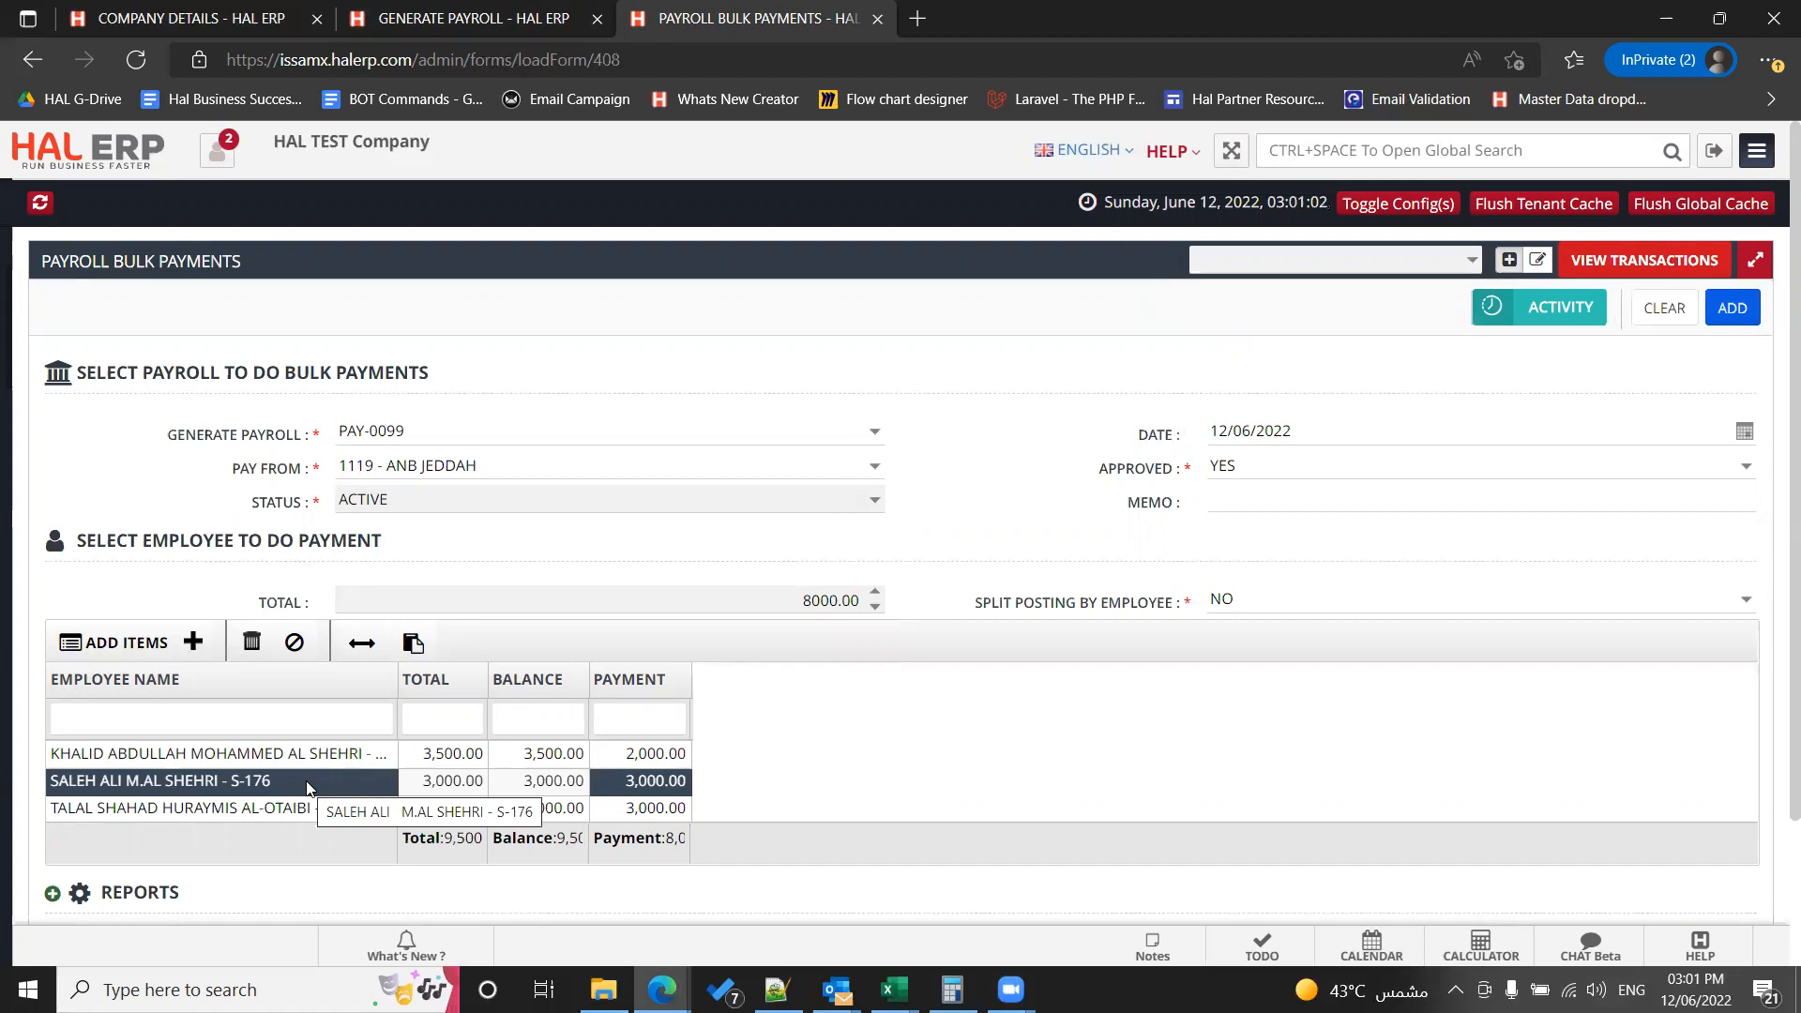
pyautogui.click(269, 759)
pyautogui.click(242, 788)
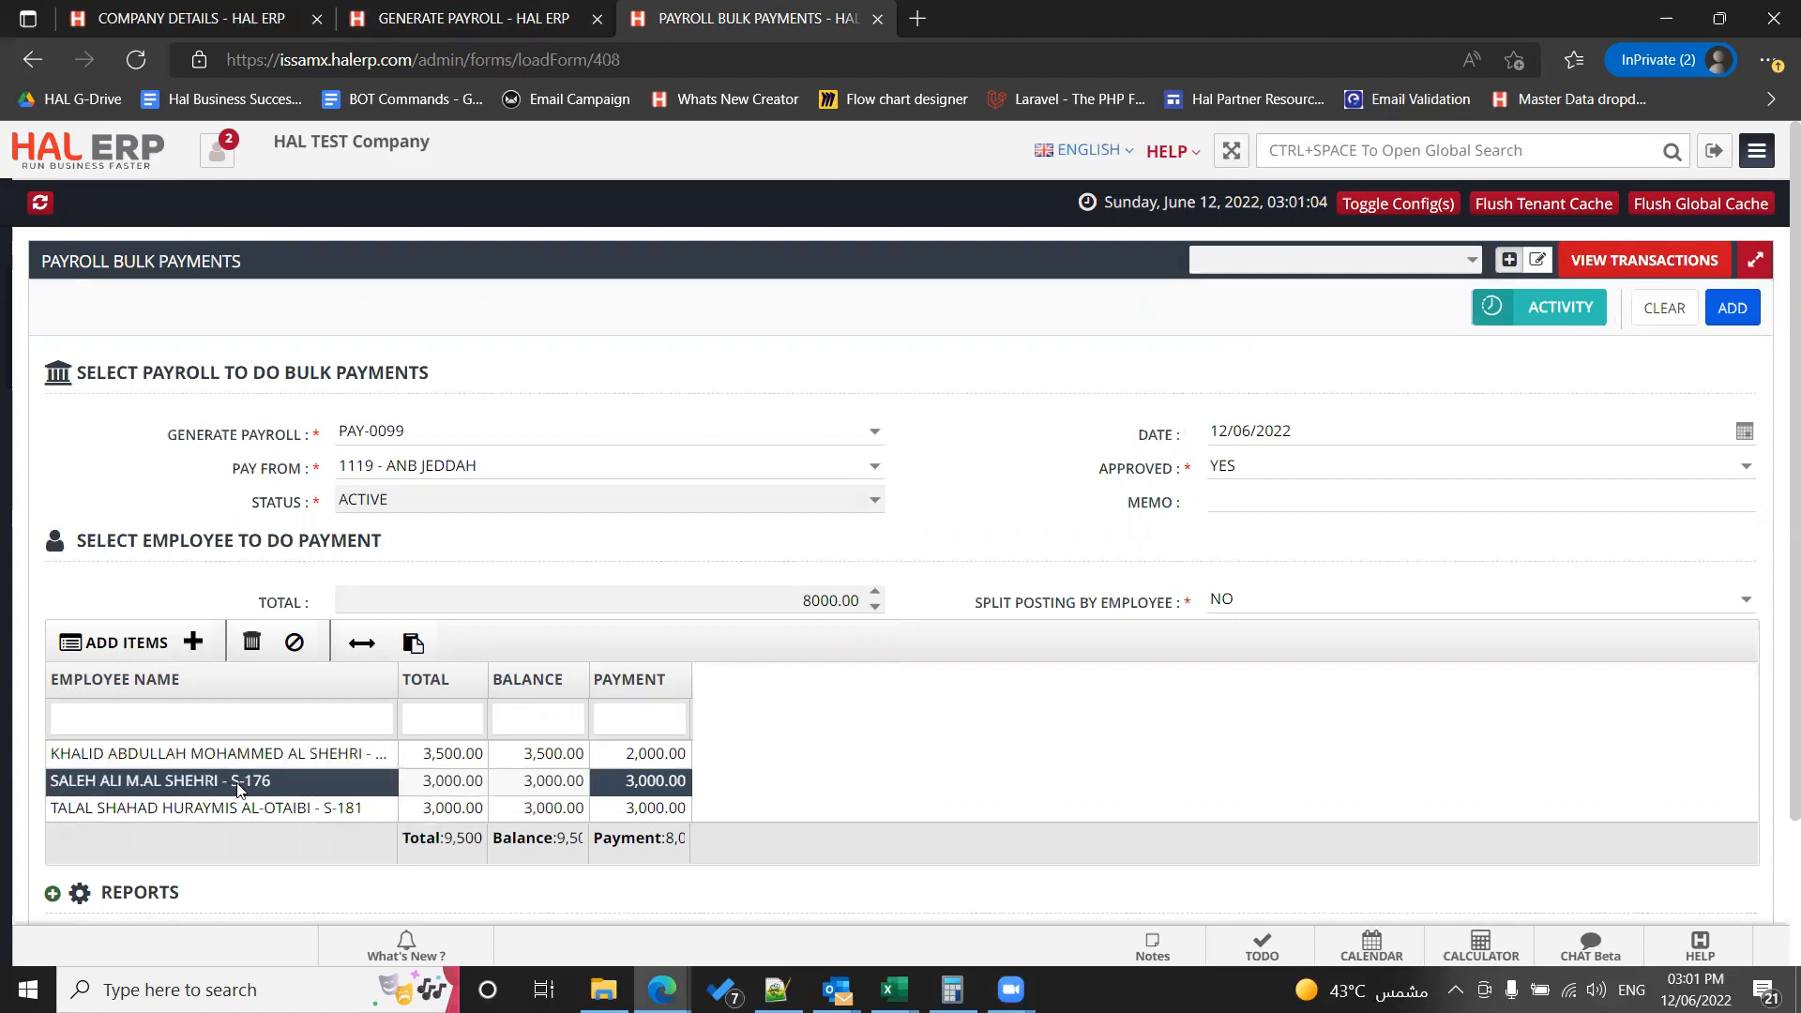
pyautogui.click(237, 784)
pyautogui.hotkey('shift', 'Down')
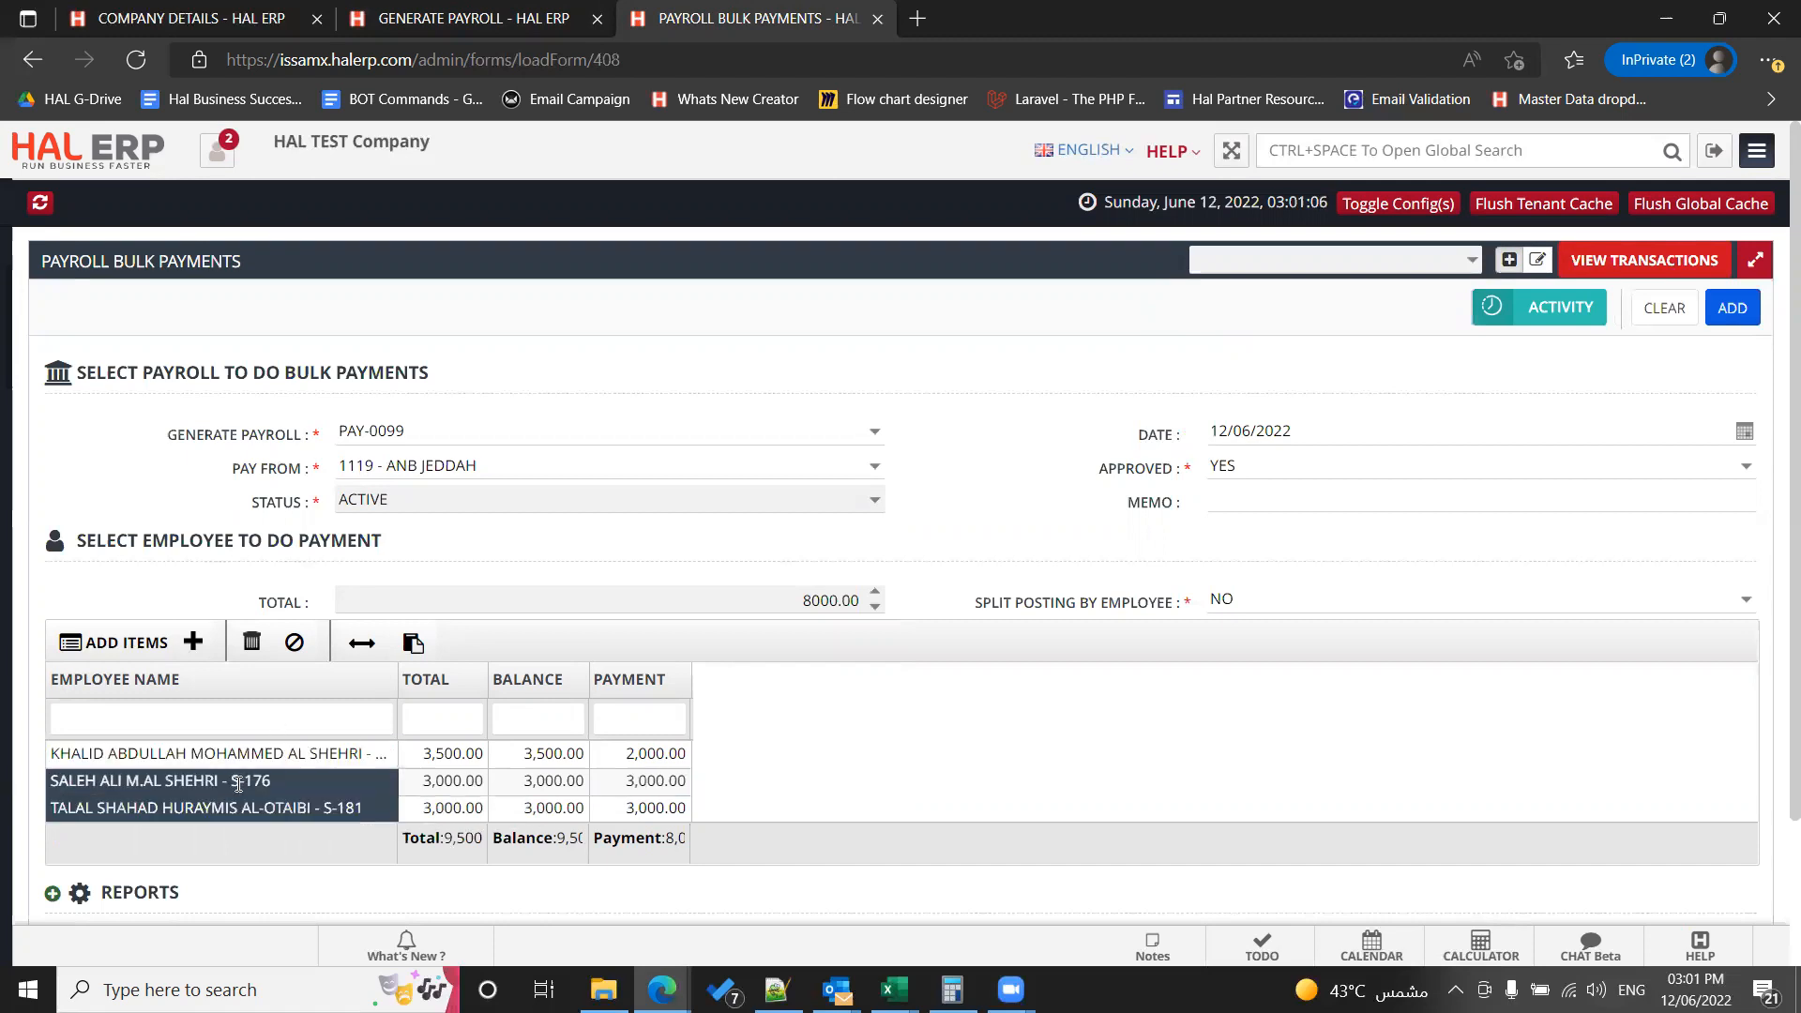
pyautogui.click(252, 645)
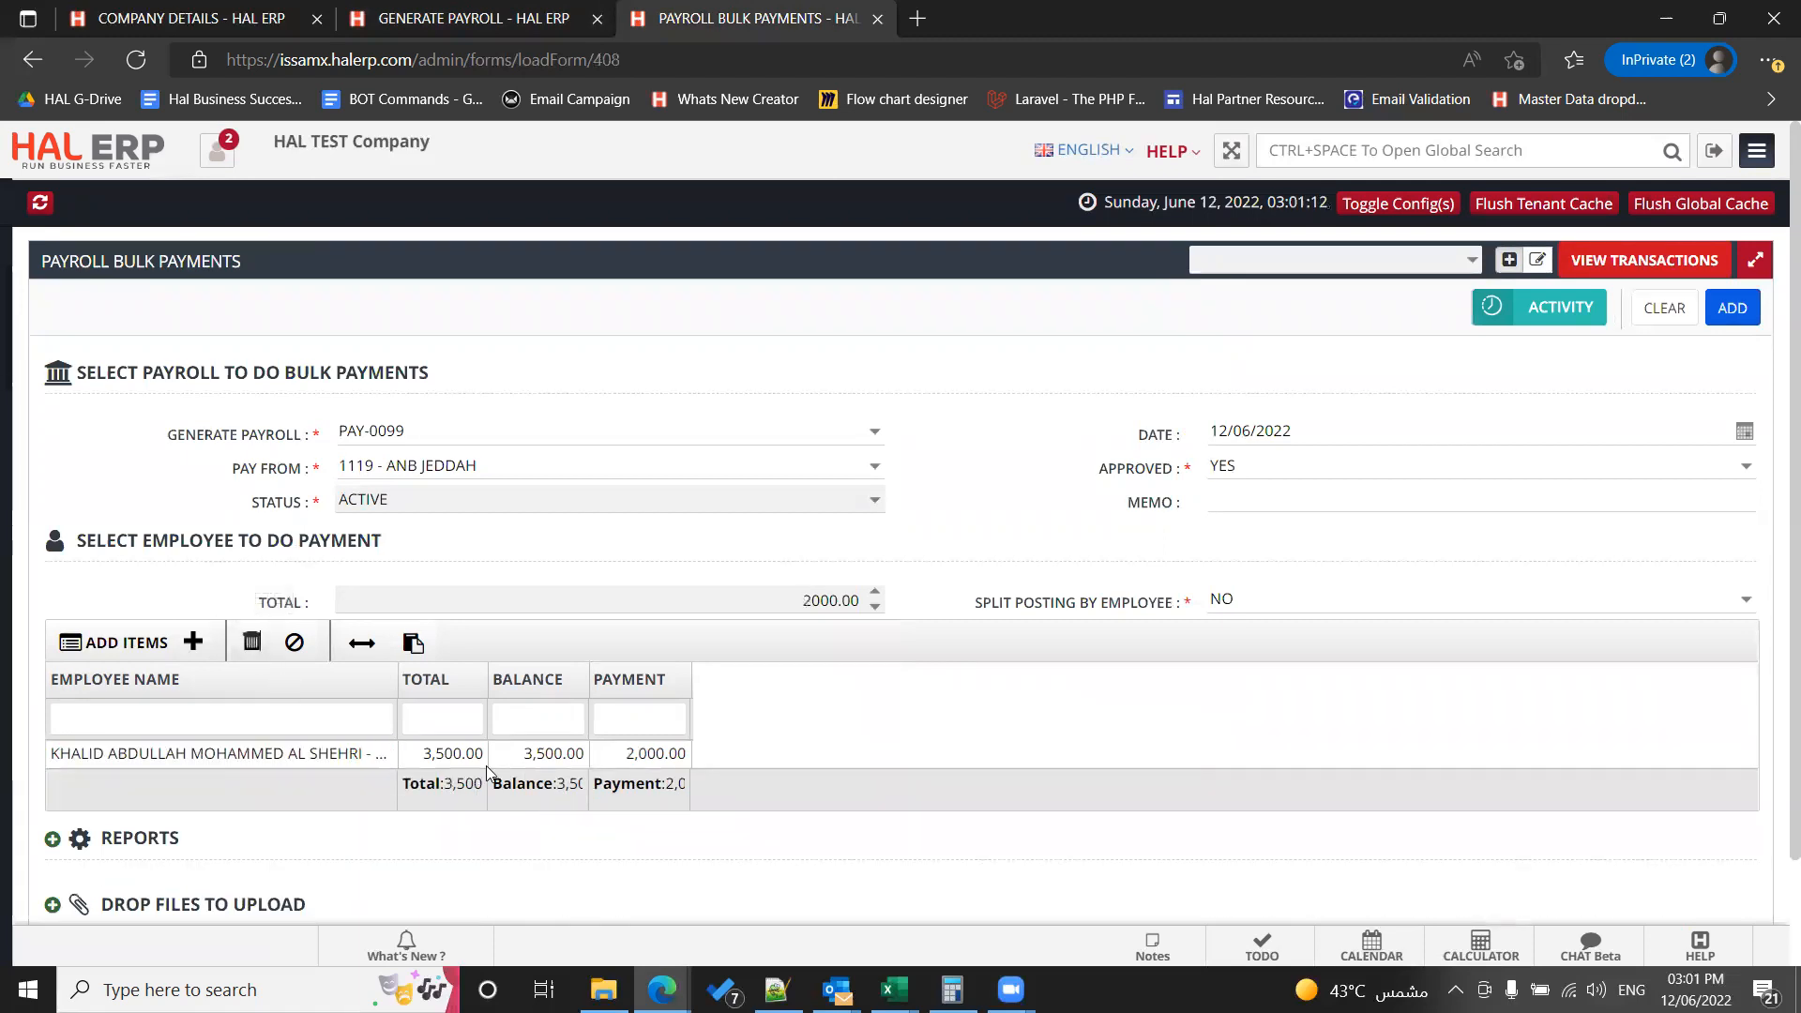
# Step: Change the bulk payment's pay-from account to 1112 - CASH BALANCE
pyautogui.click(360, 764)
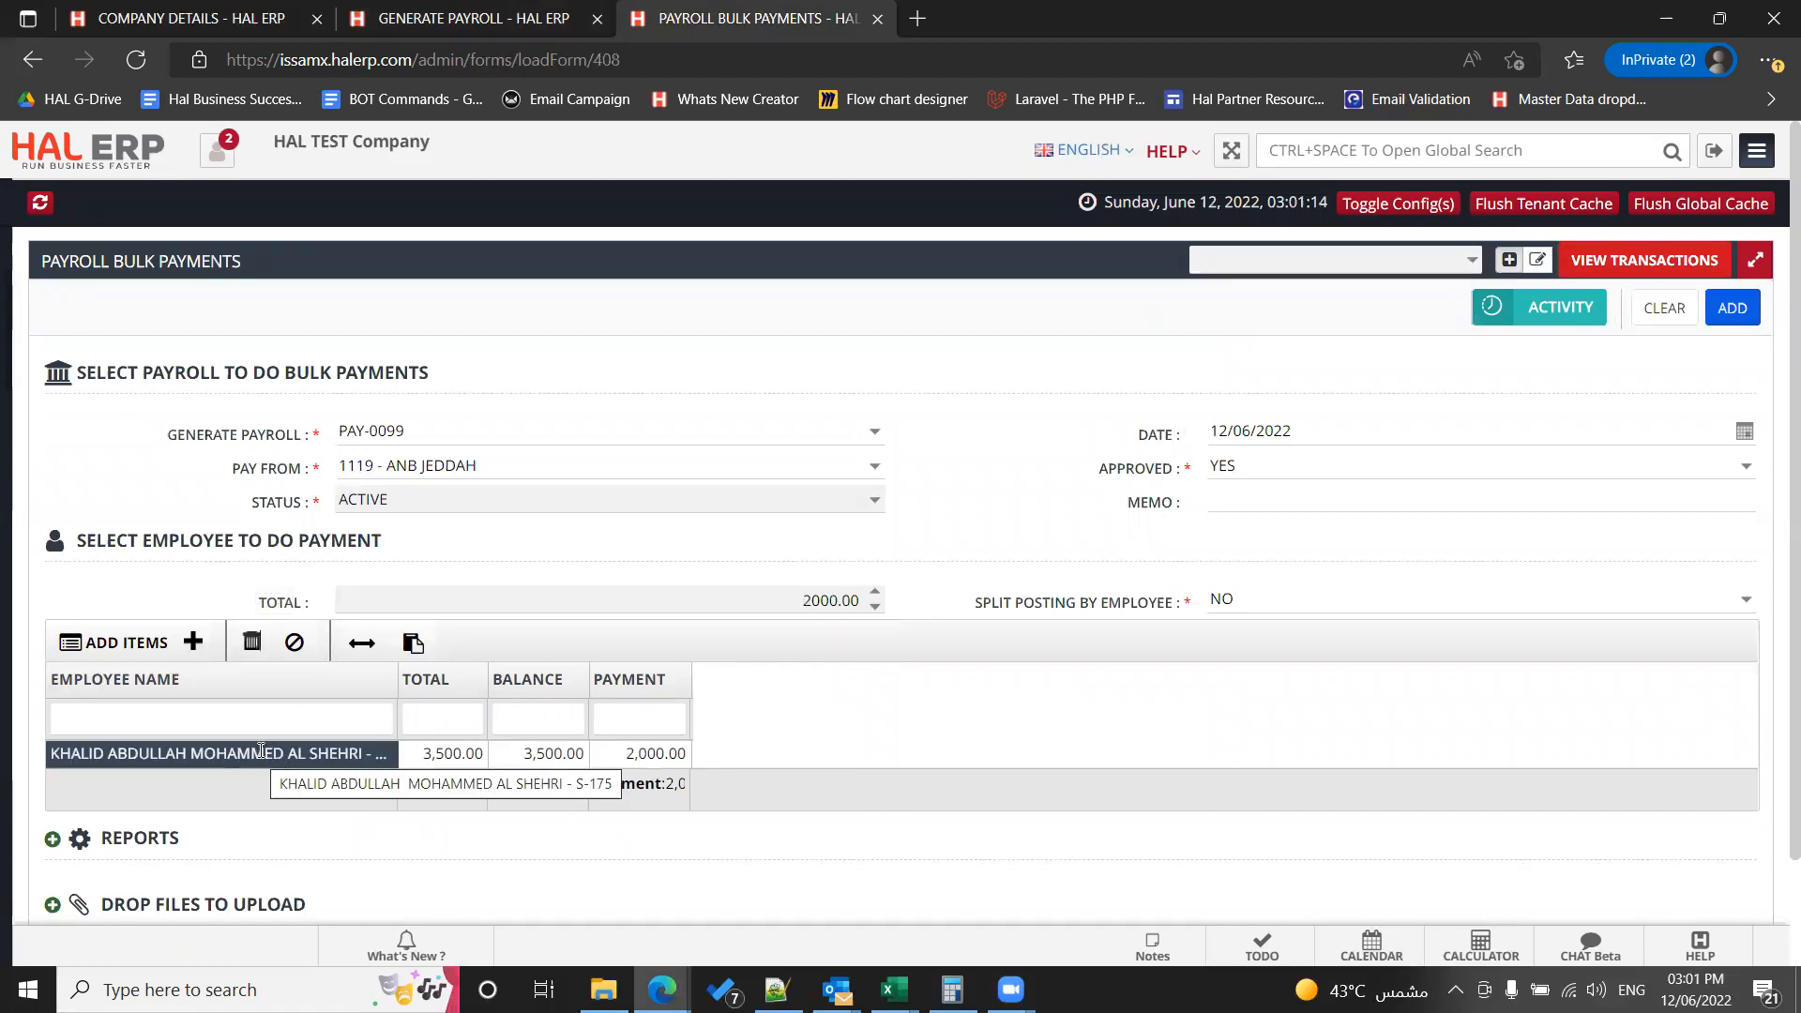
pyautogui.click(638, 751)
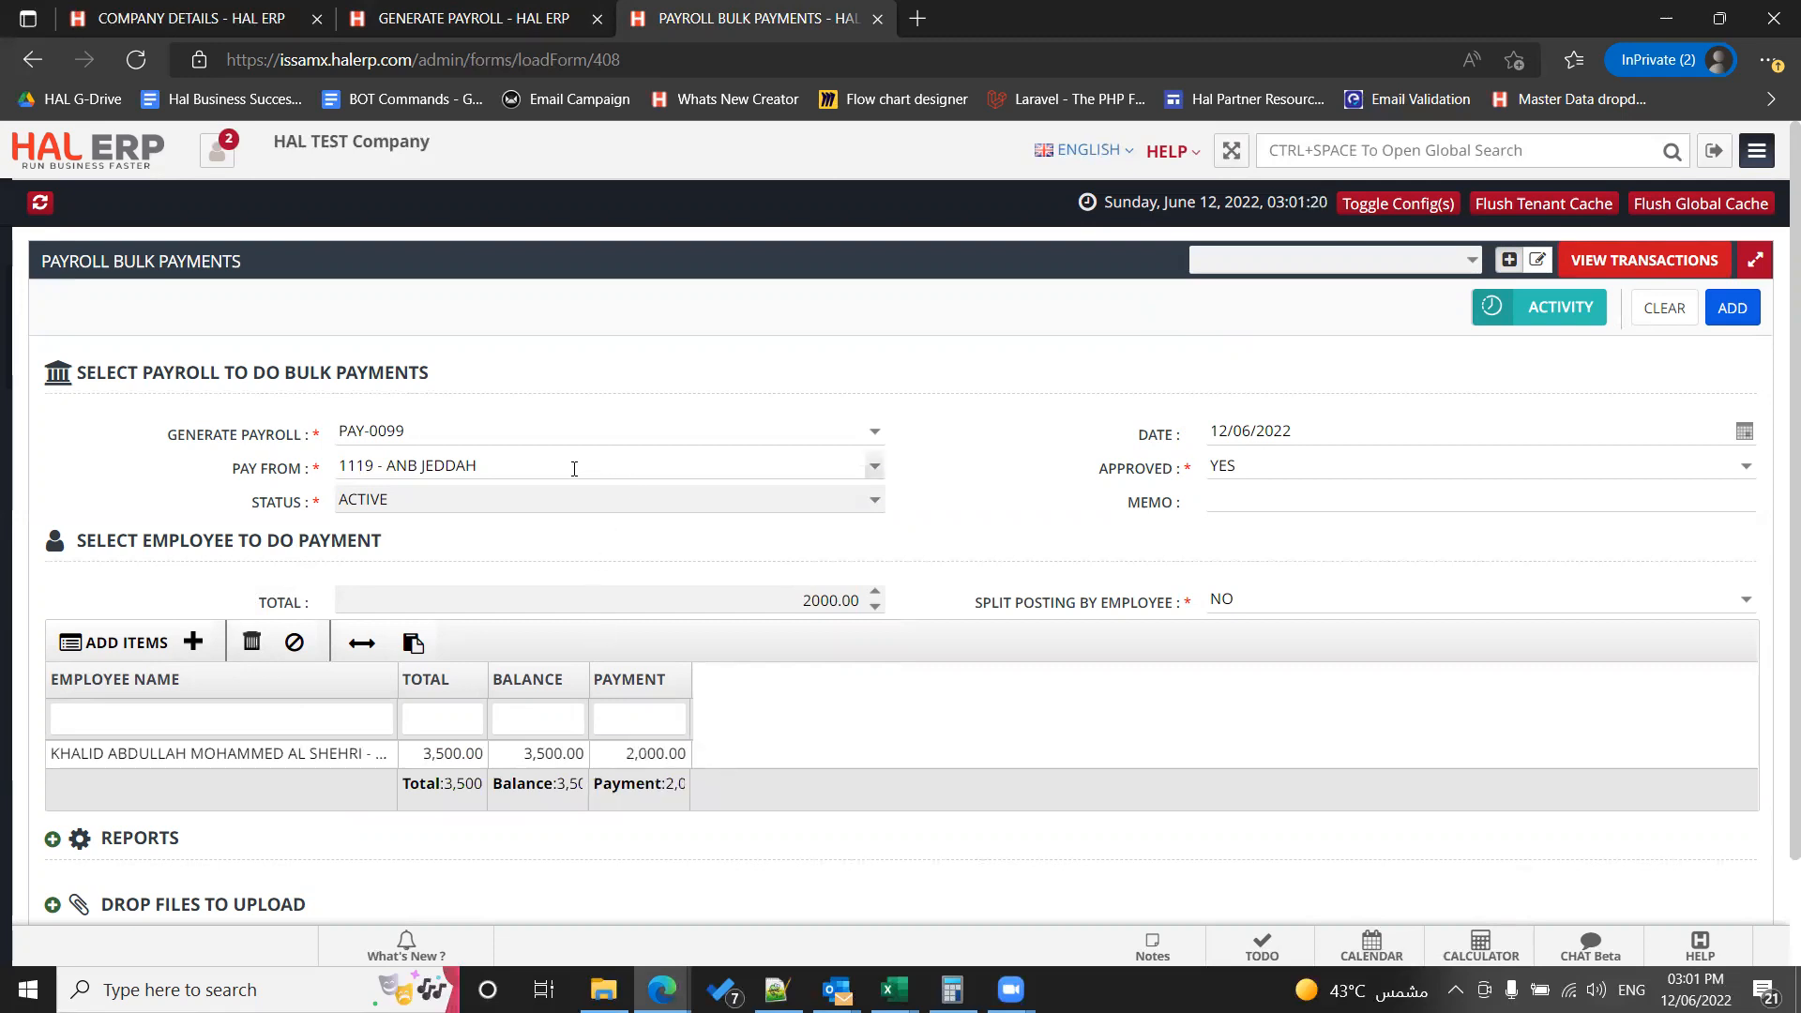
pyautogui.click(873, 465)
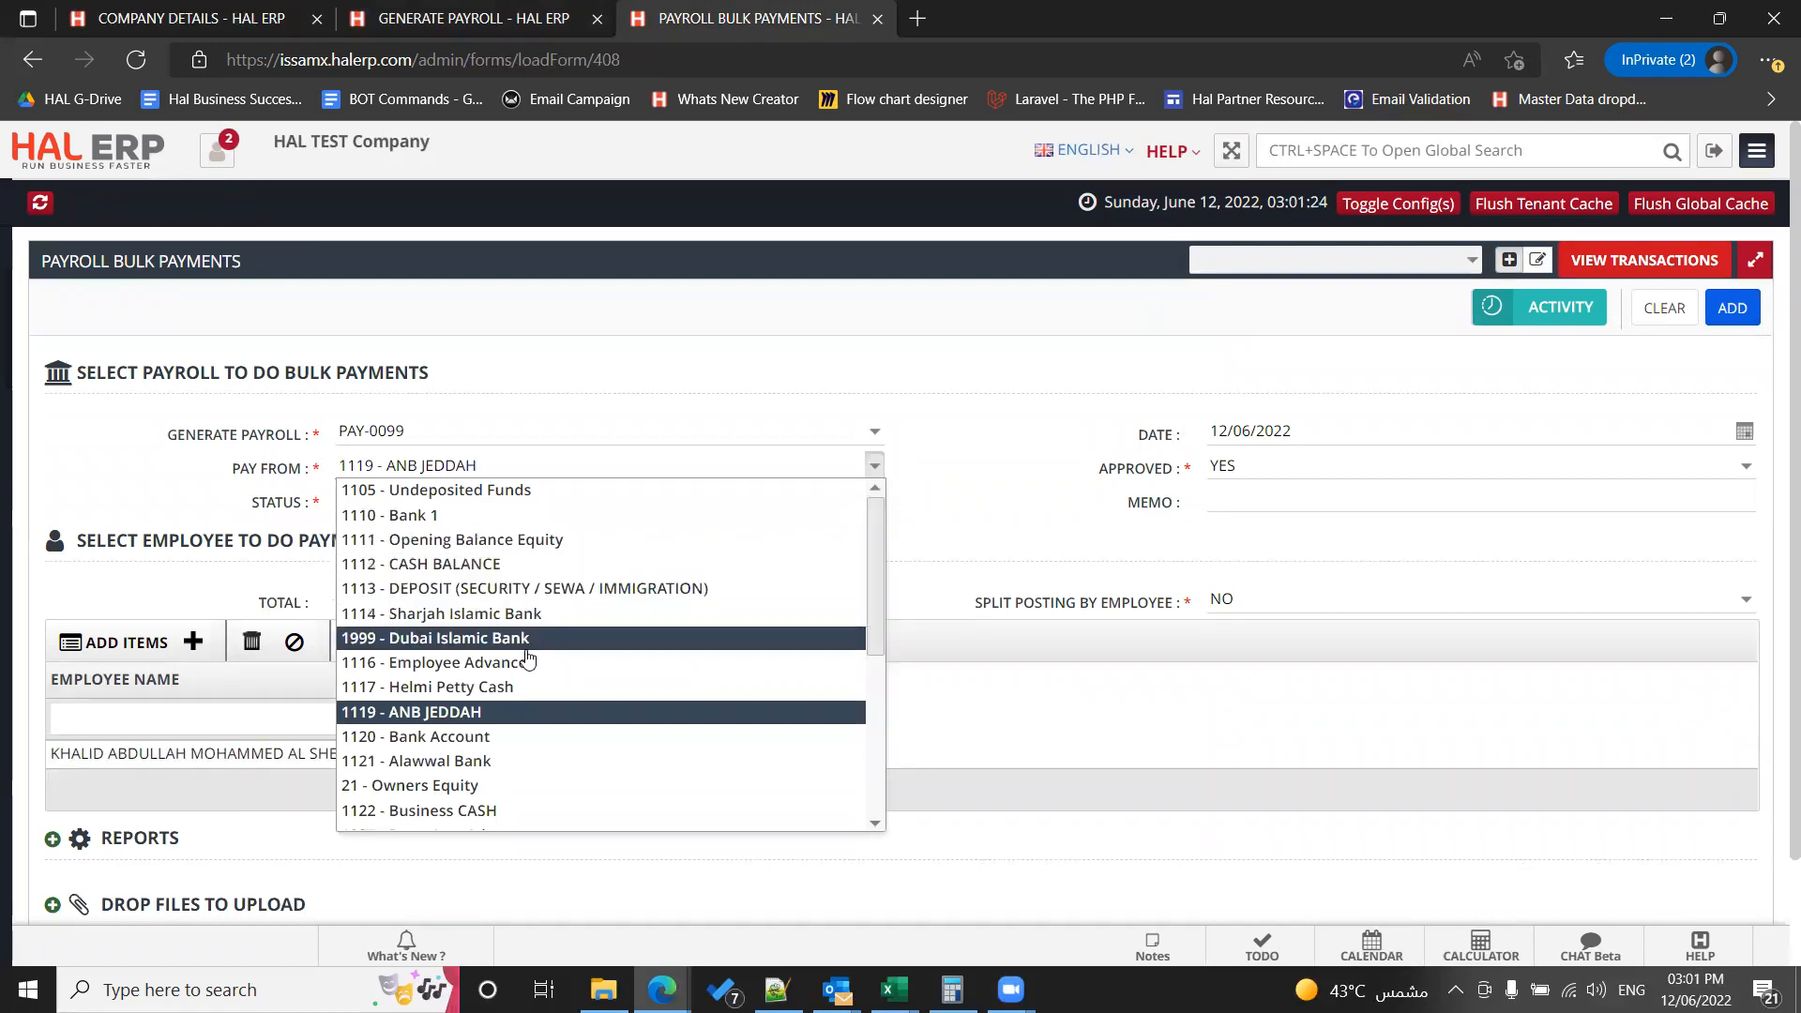
pyautogui.click(555, 563)
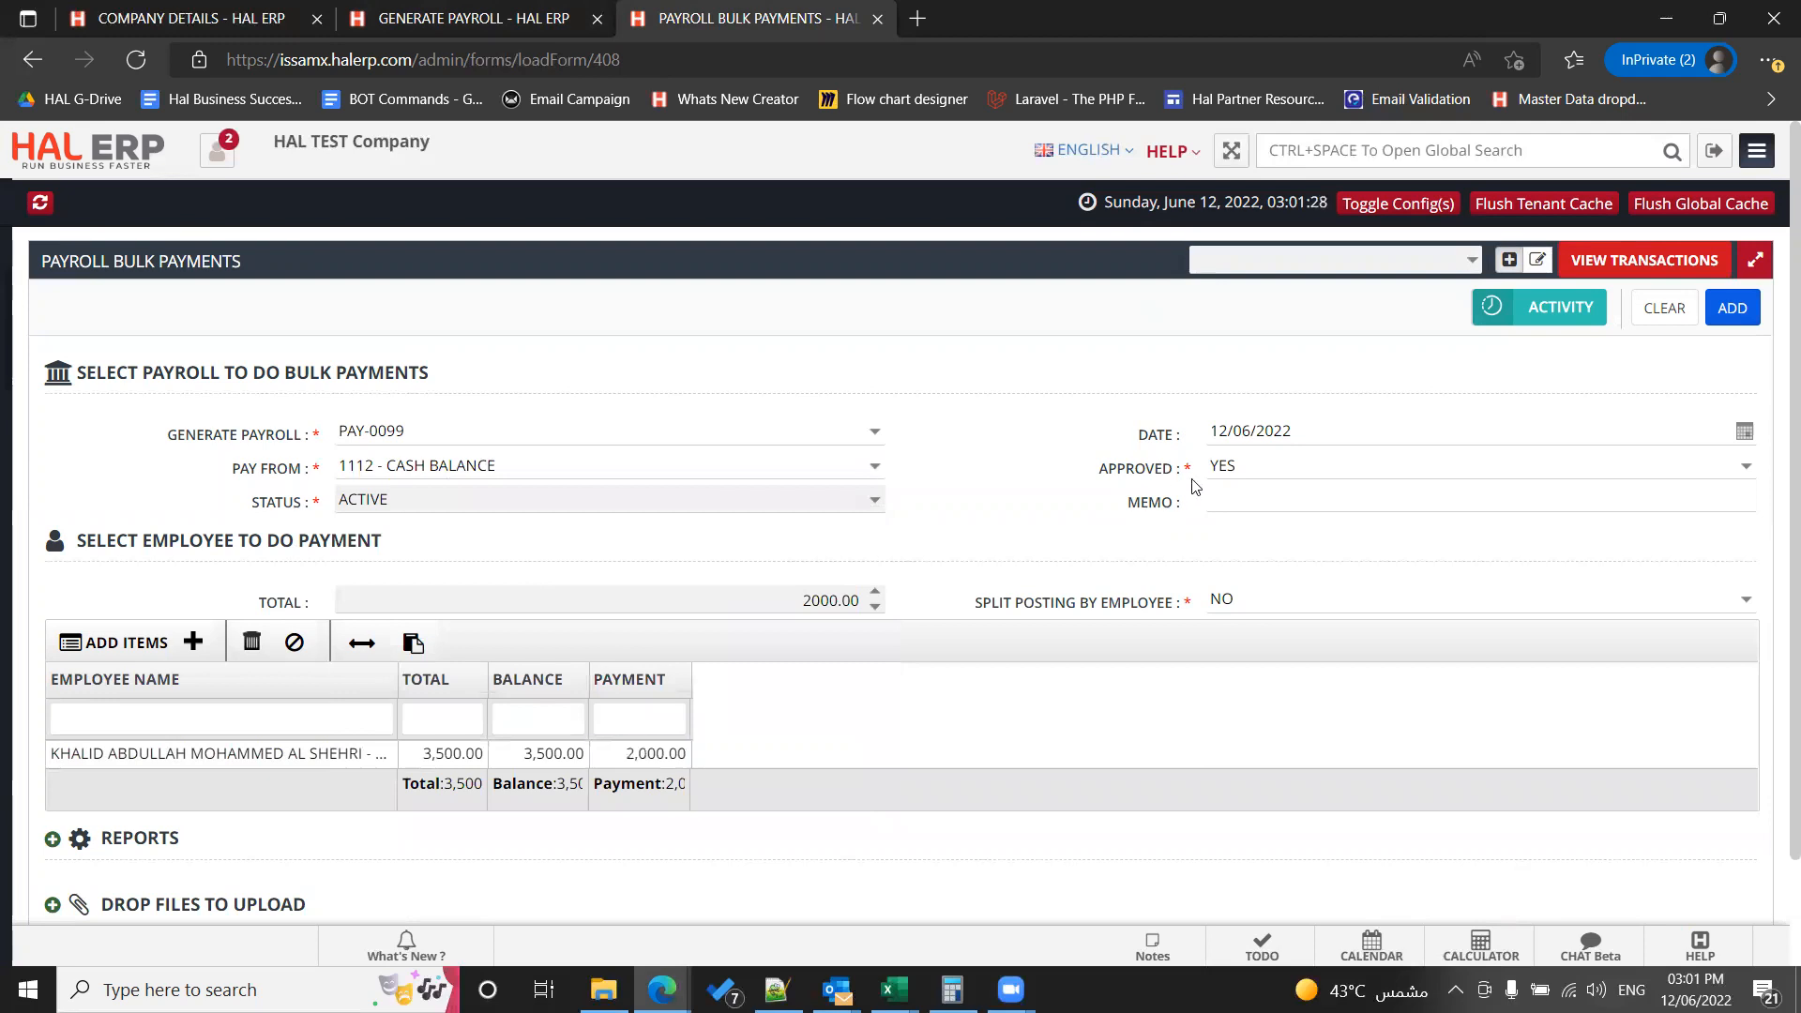
# Step: Enter "Cash Amount" as the memo of the bulk payment
pyautogui.click(1234, 504)
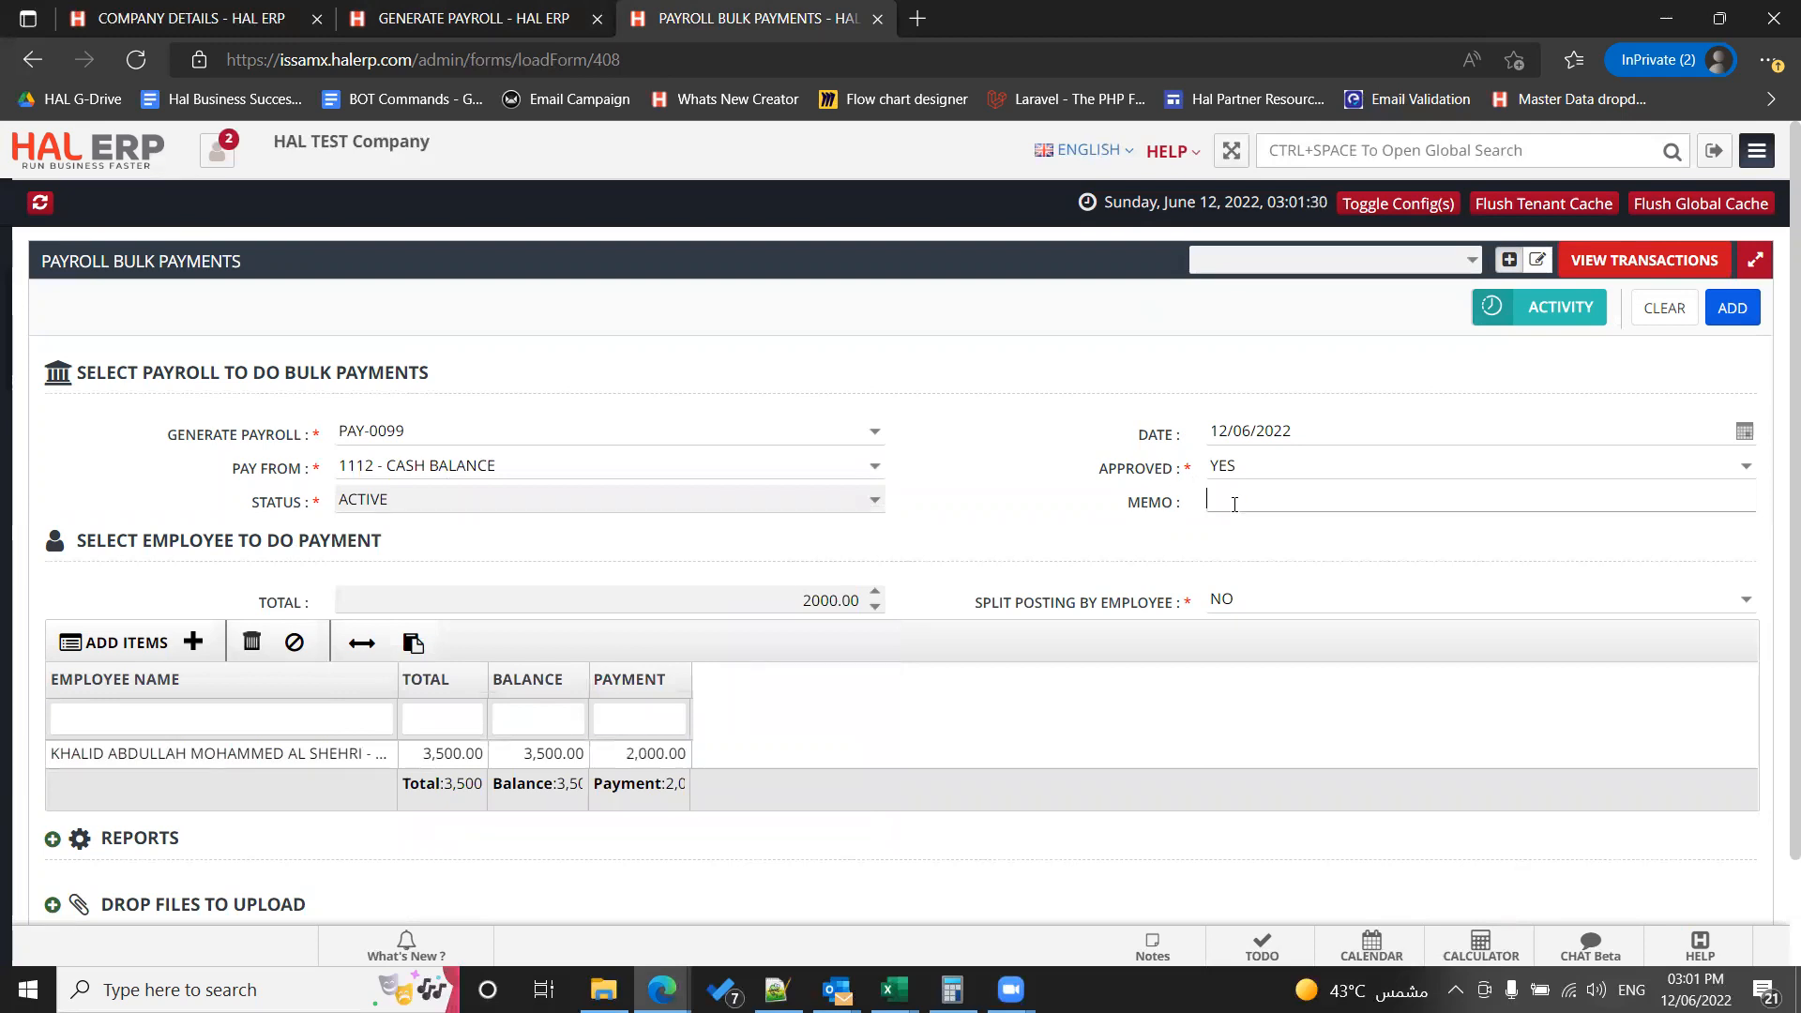
pyautogui.write('Test')
pyautogui.hotkey('ctrl', 'a')
pyautogui.write('Cash Amount')
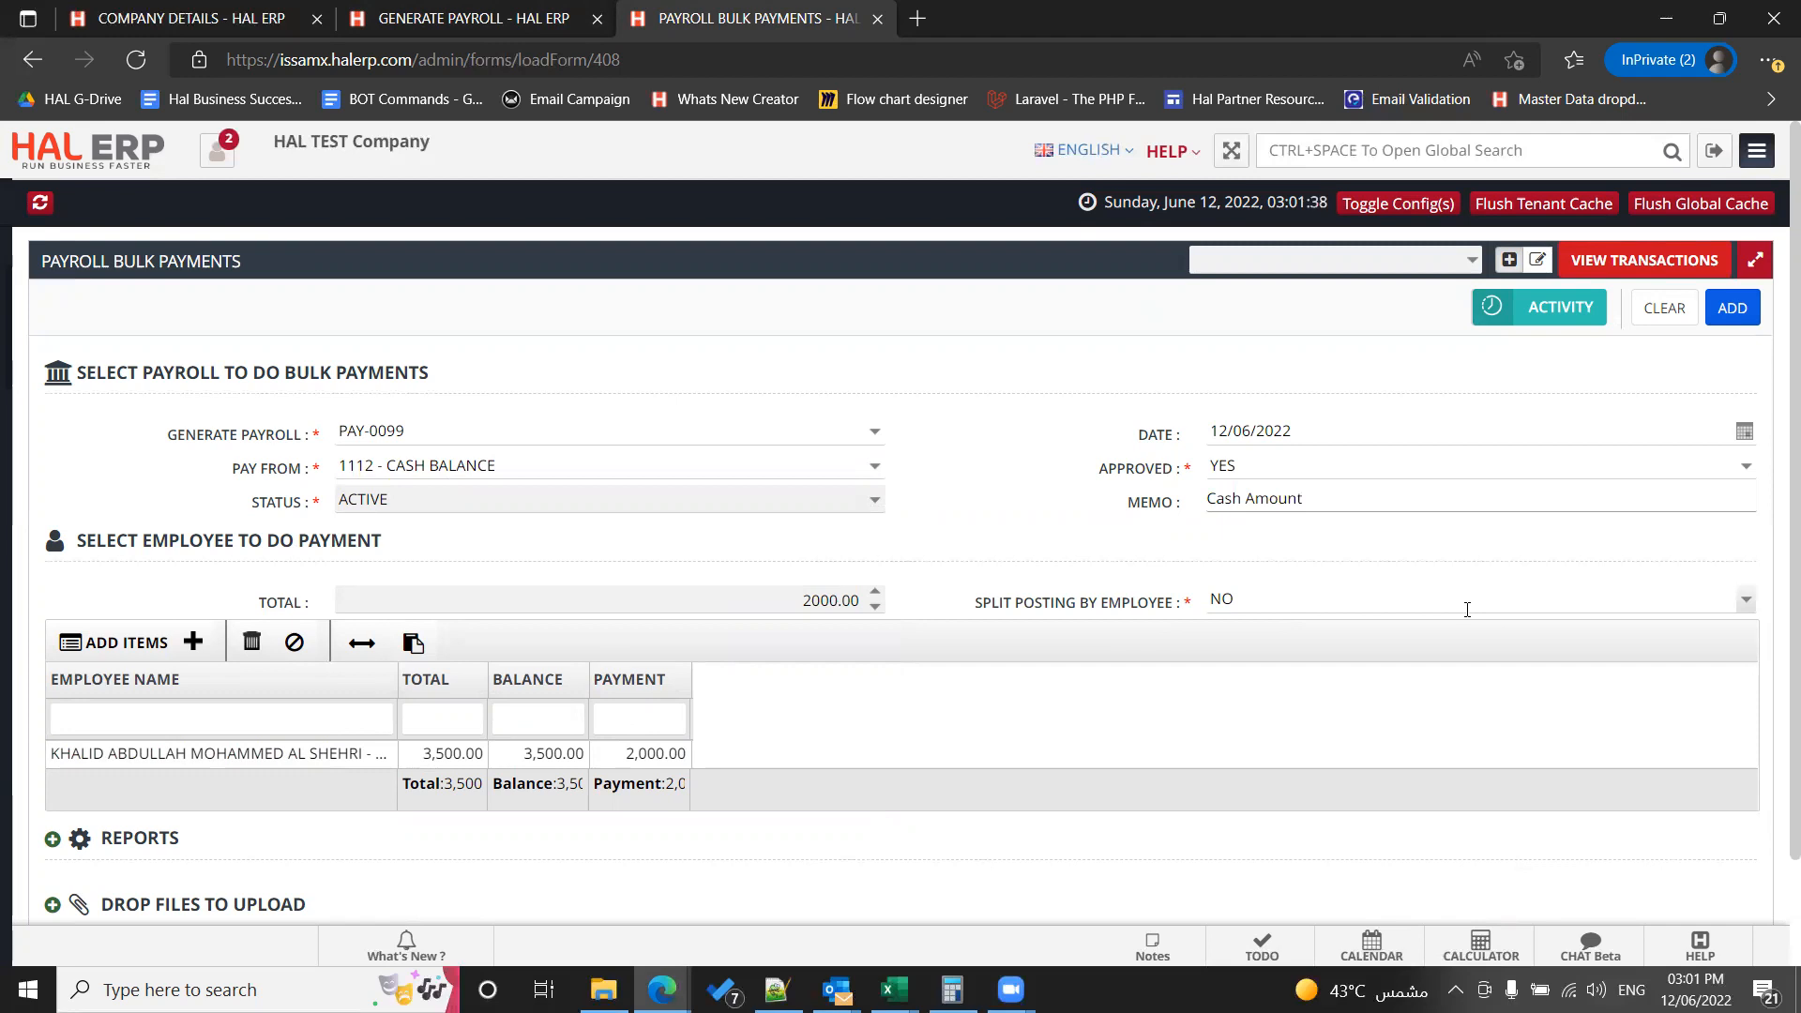
# Step: Set split posting by employee to YES and add the payroll bulk payment
pyautogui.click(1745, 599)
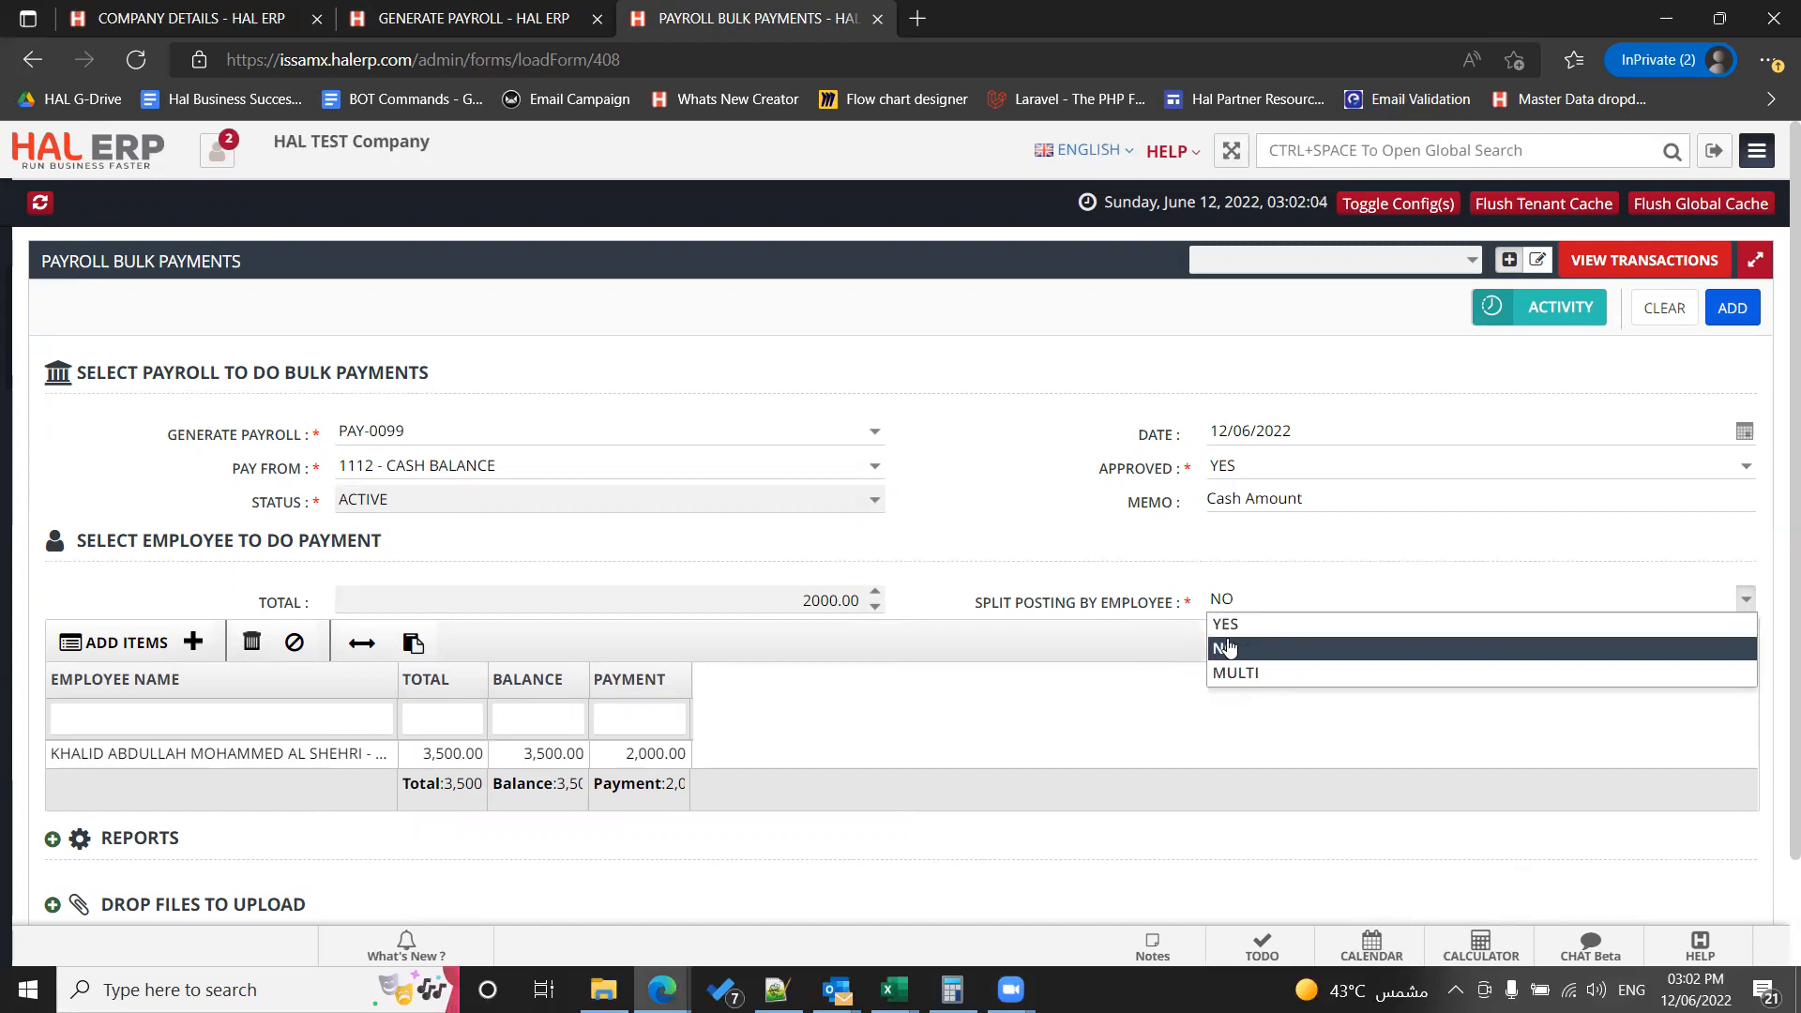
pyautogui.click(1255, 625)
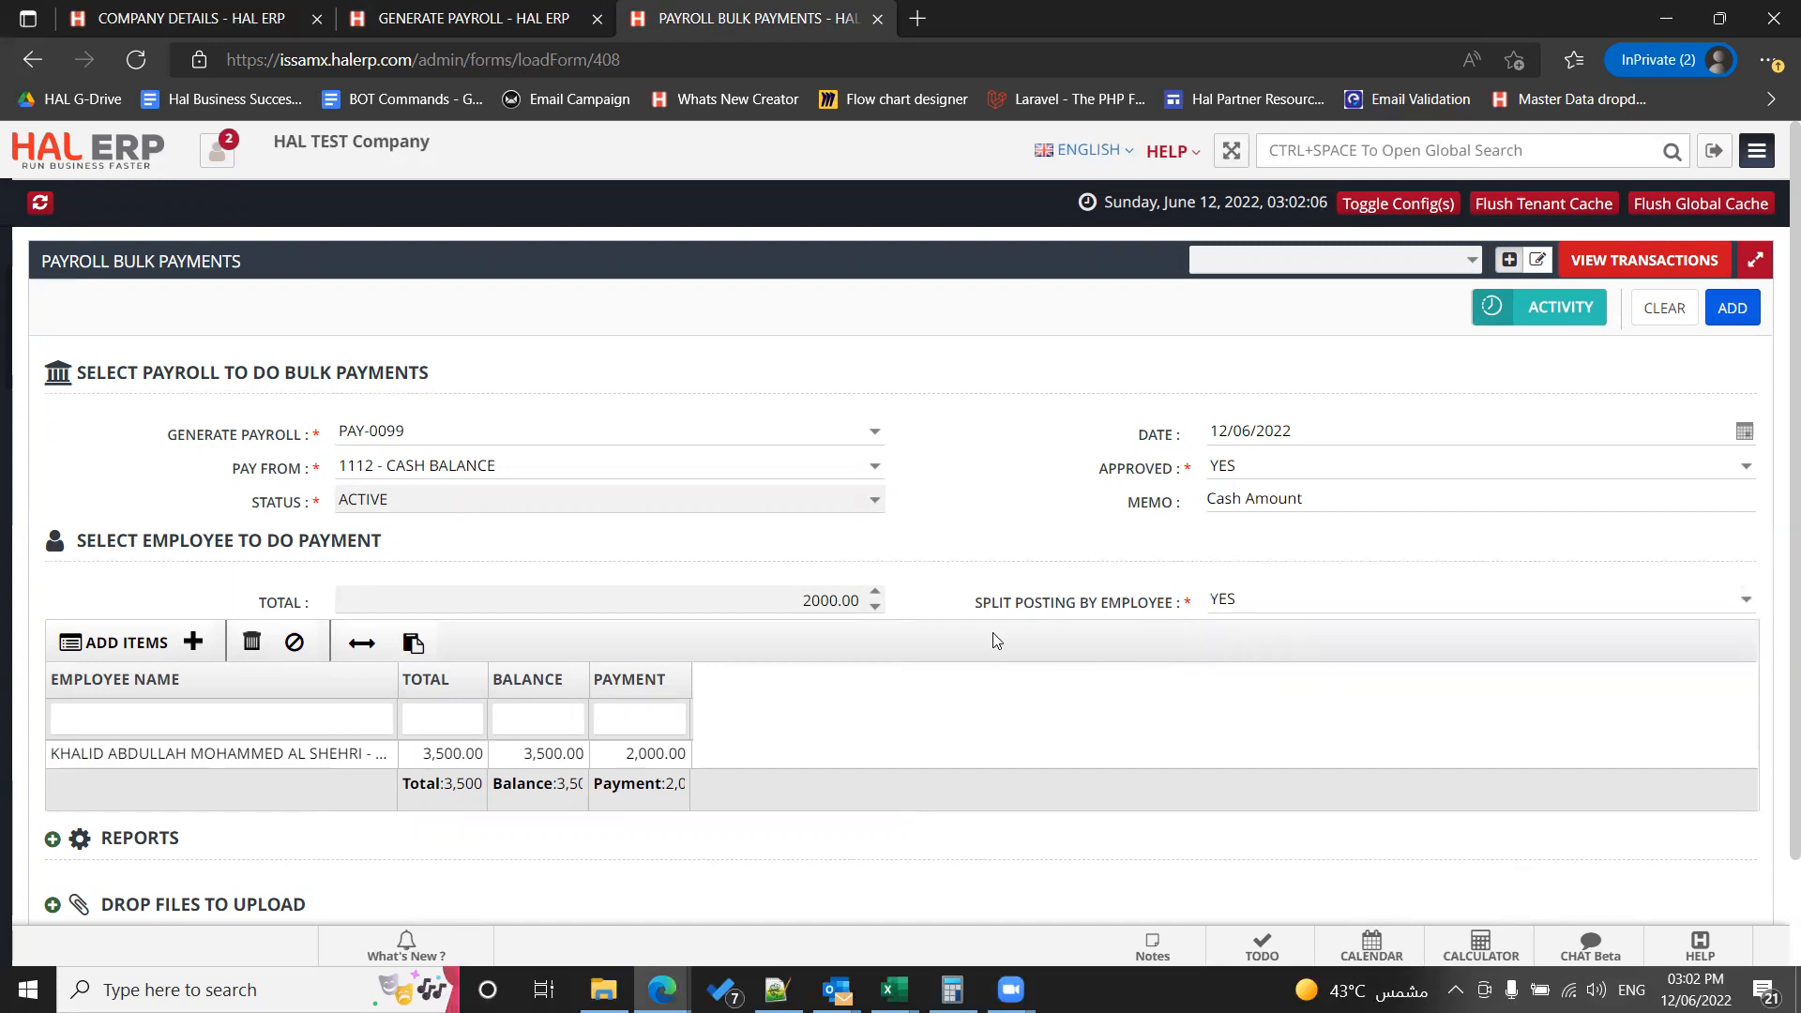
pyautogui.scroll(-1, 993, 632)
pyautogui.click(1735, 885)
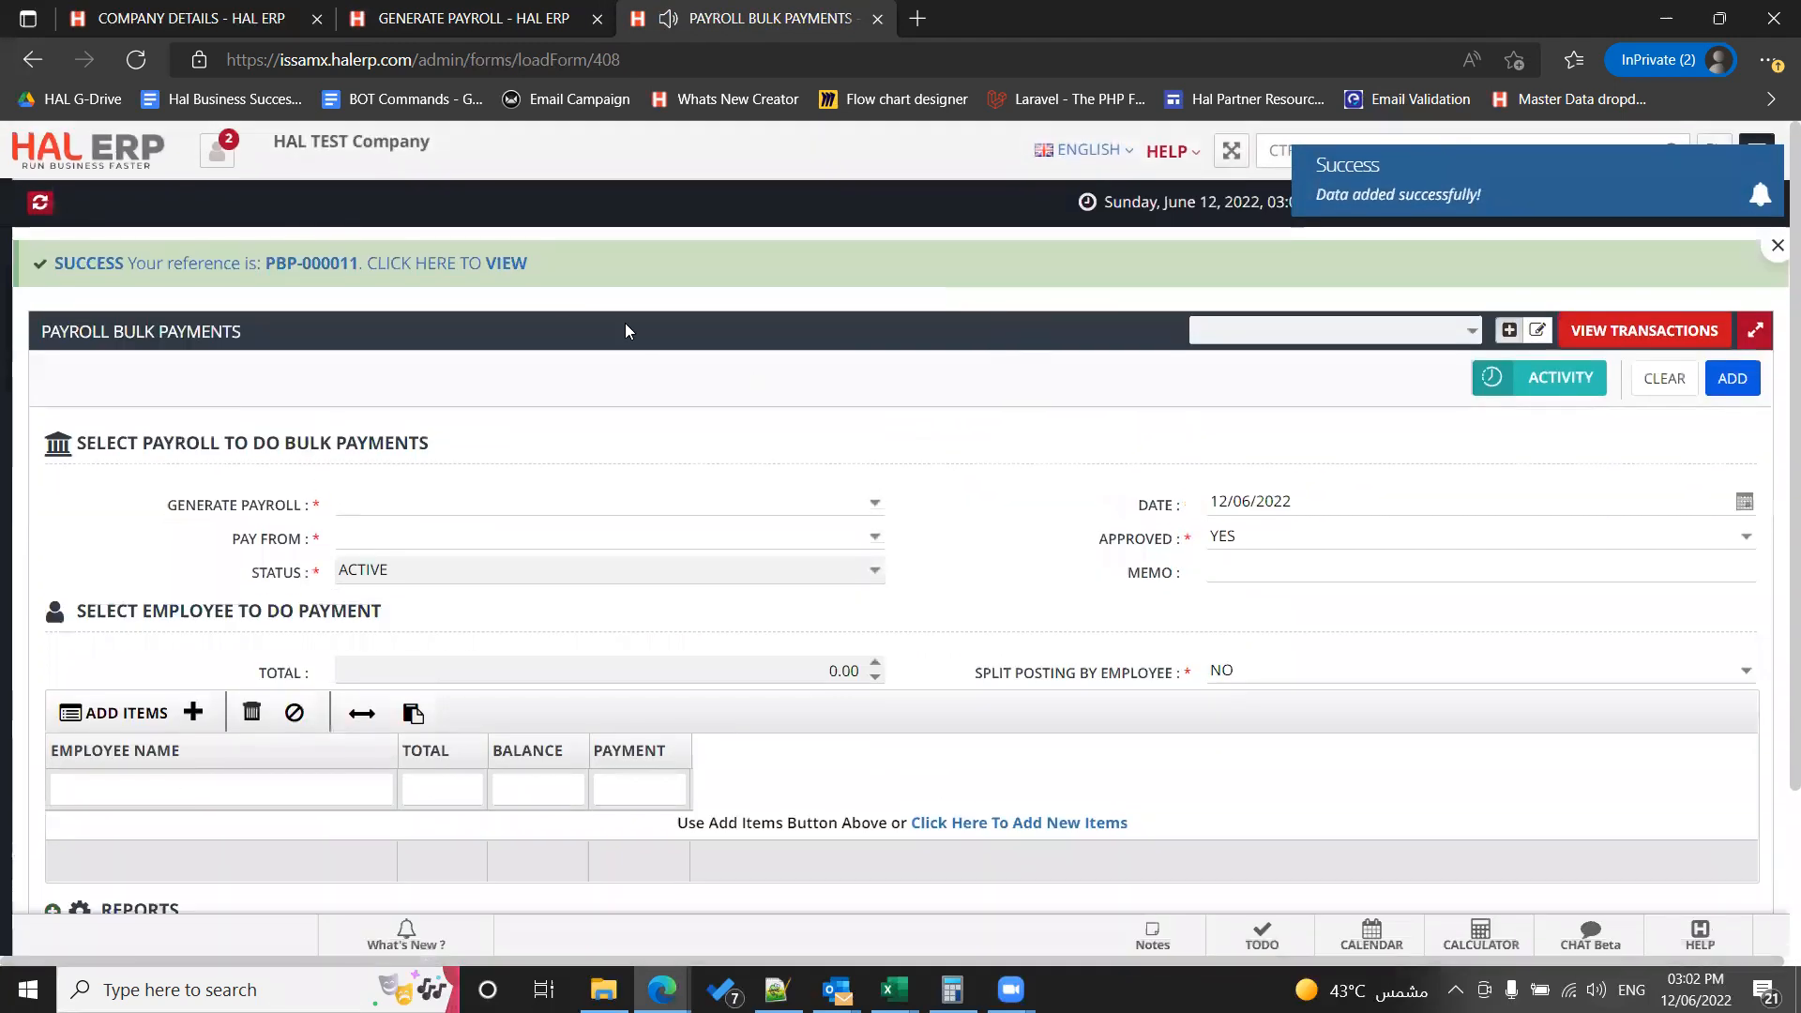
# Step: Open the newly added cash bulk payment and examine the beneficiary, debit and credit in its ledger posting report
pyautogui.click(500, 265)
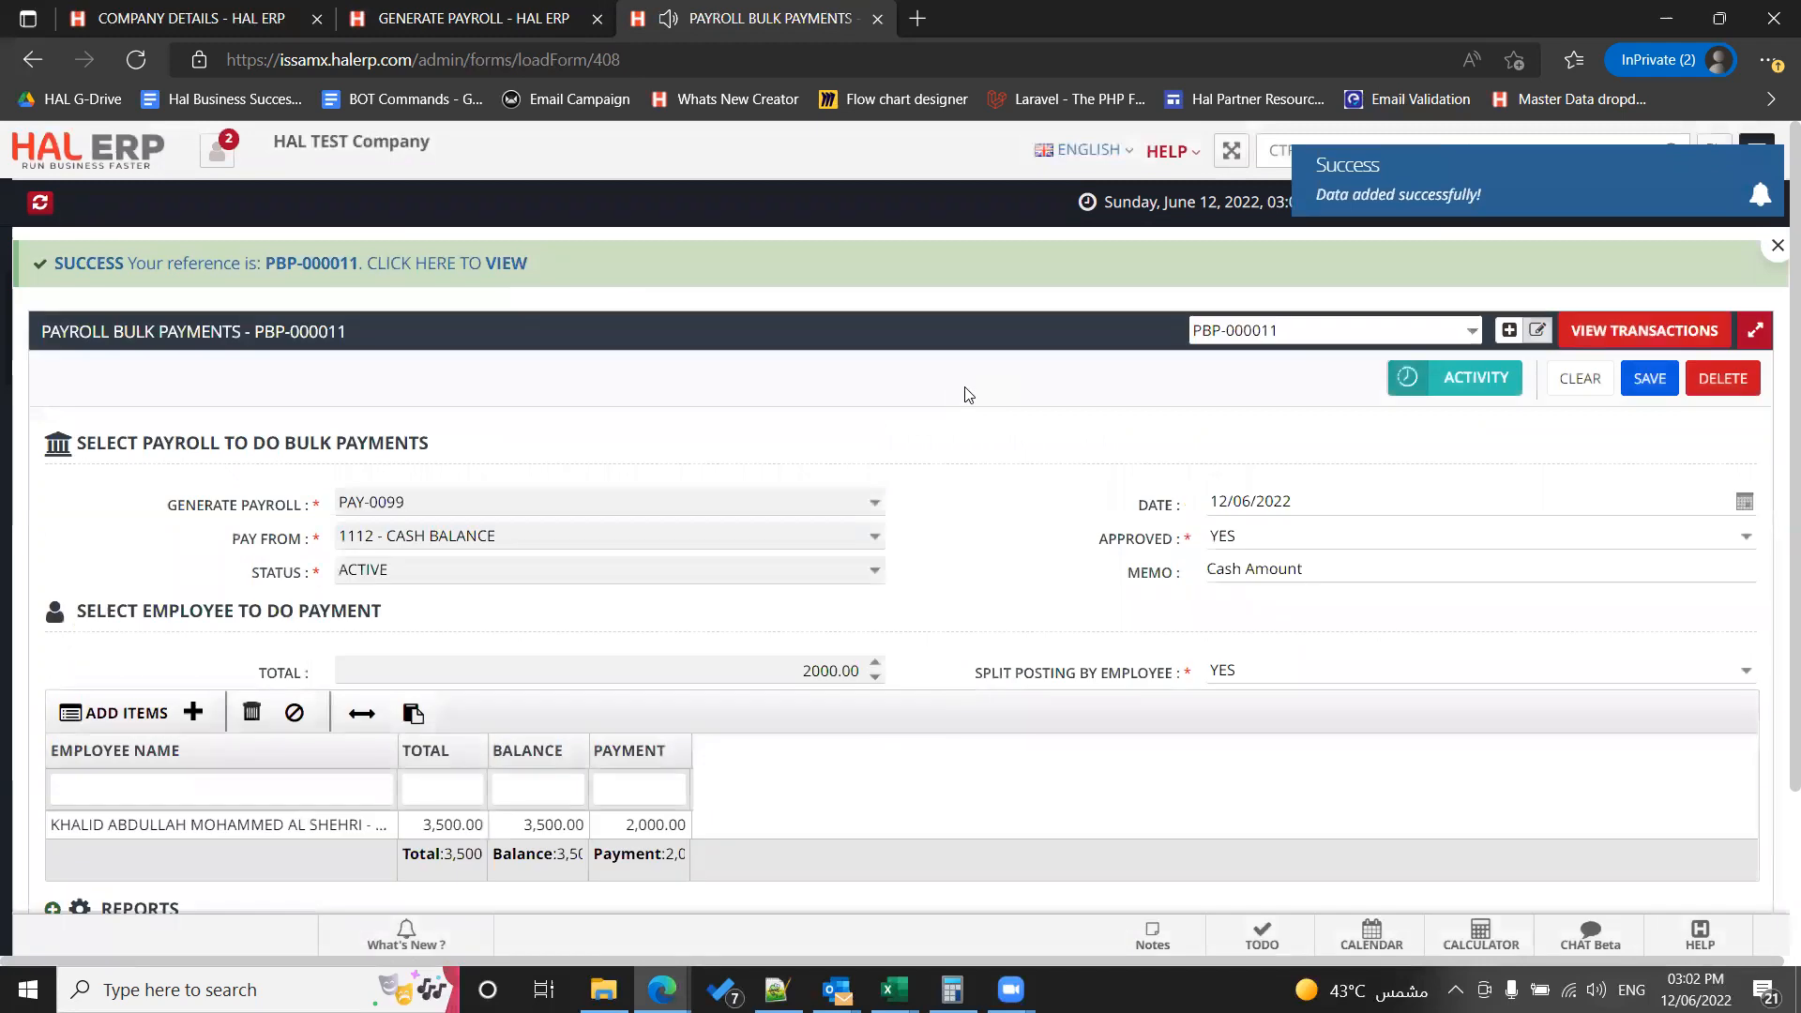
pyautogui.scroll(-3, 966, 394)
pyautogui.click(140, 706)
pyautogui.scroll(-3, 573, 727)
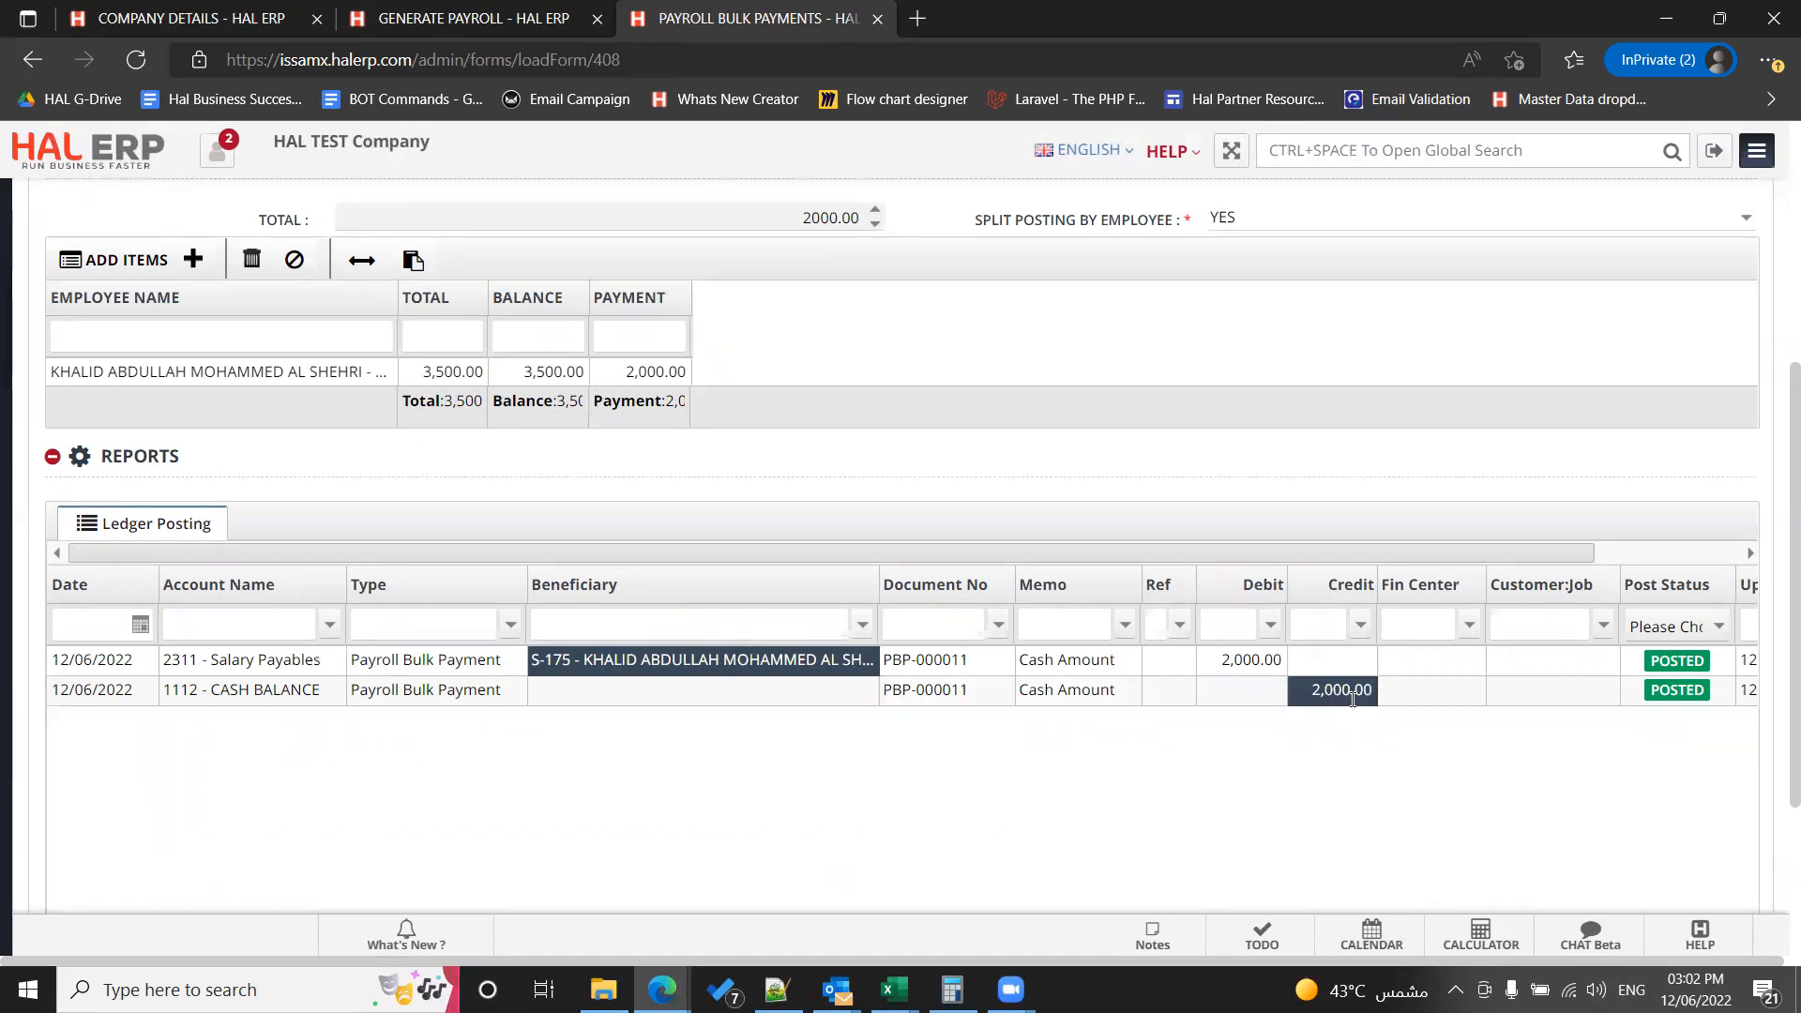
pyautogui.moveTo(1333, 549); pyautogui.dragTo(1039, 574)
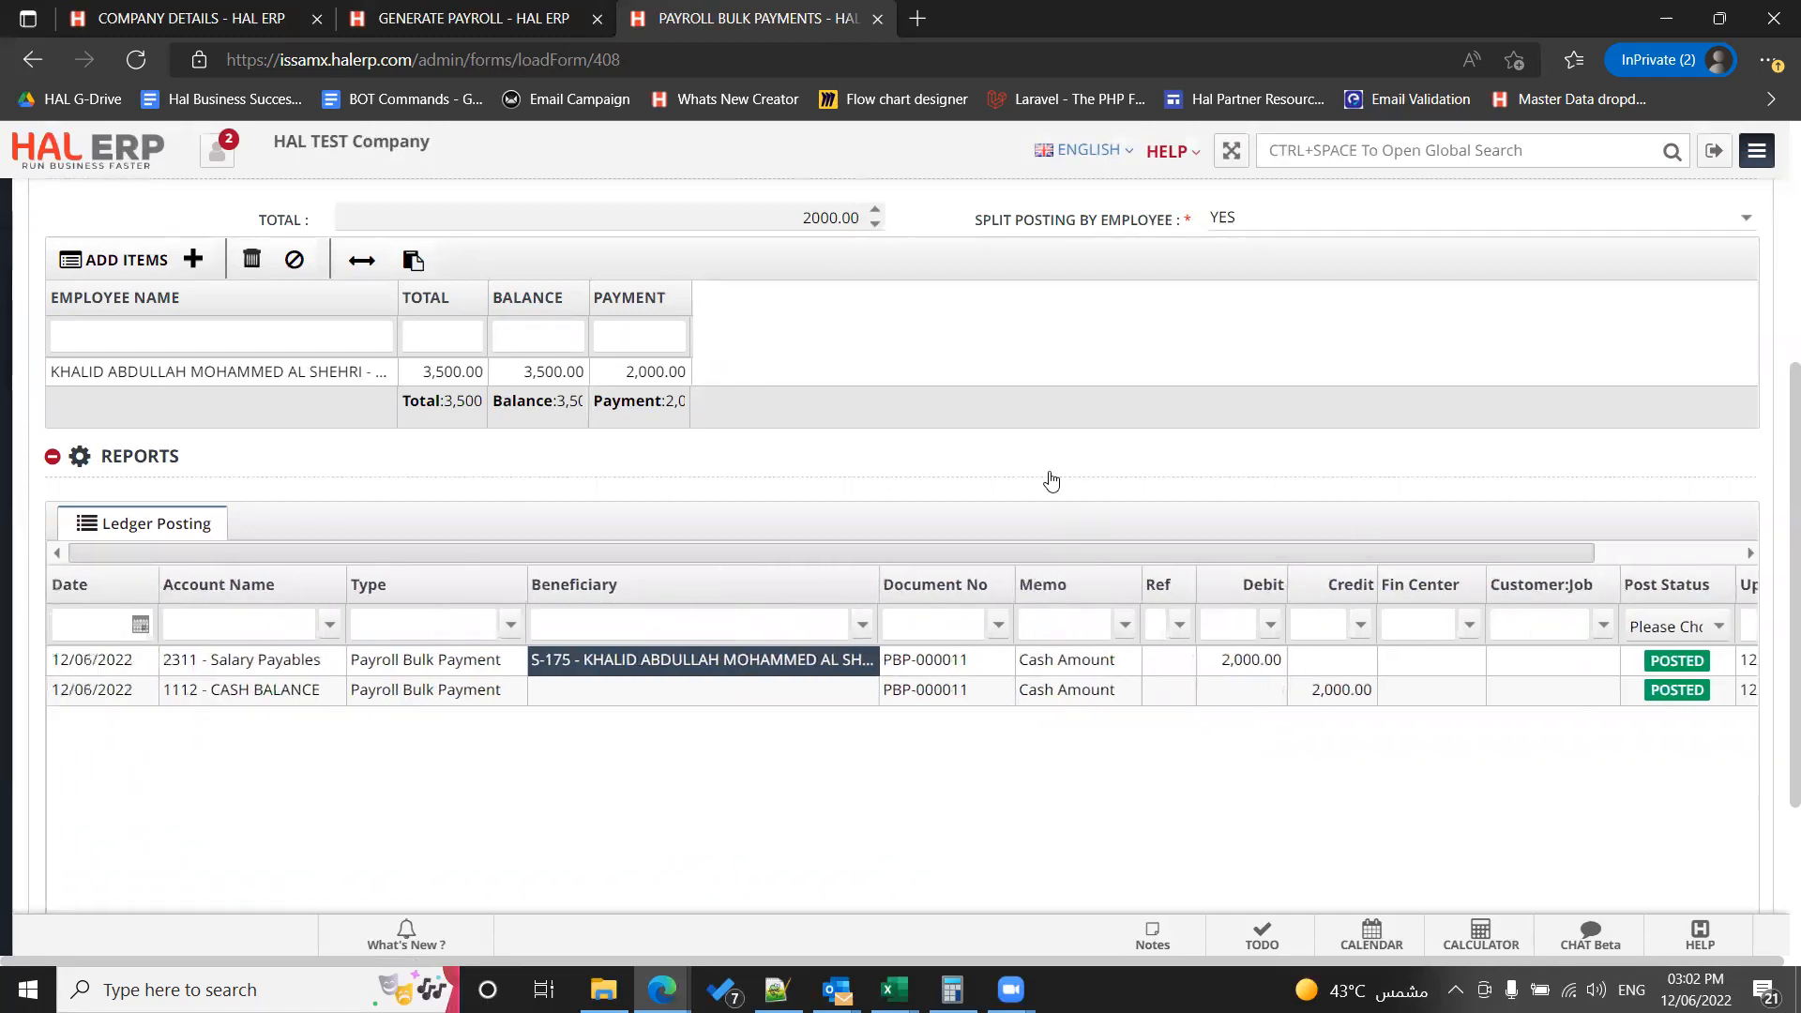
pyautogui.scroll(5, 1051, 481)
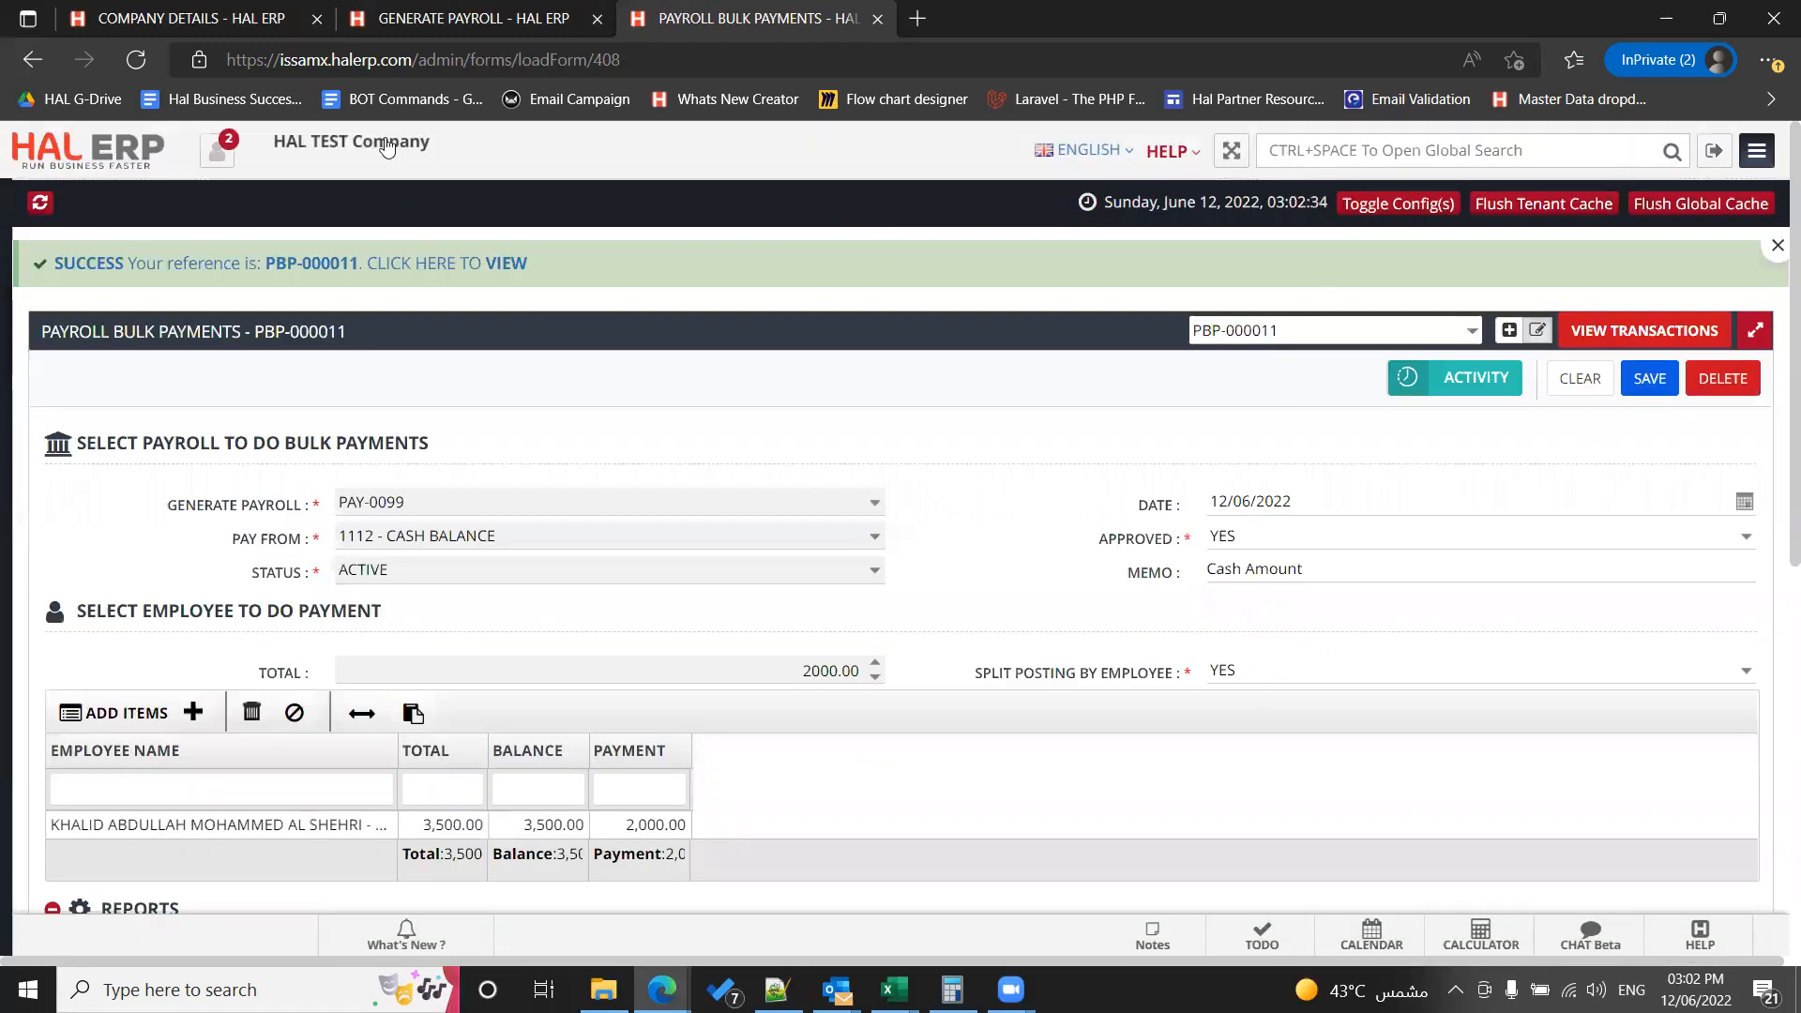
# Step: Start a new bulk payment for generated payroll PAY-0099, paid from account 1119 - ANB JEDDAH
pyautogui.click(632, 67)
pyautogui.press('Return')
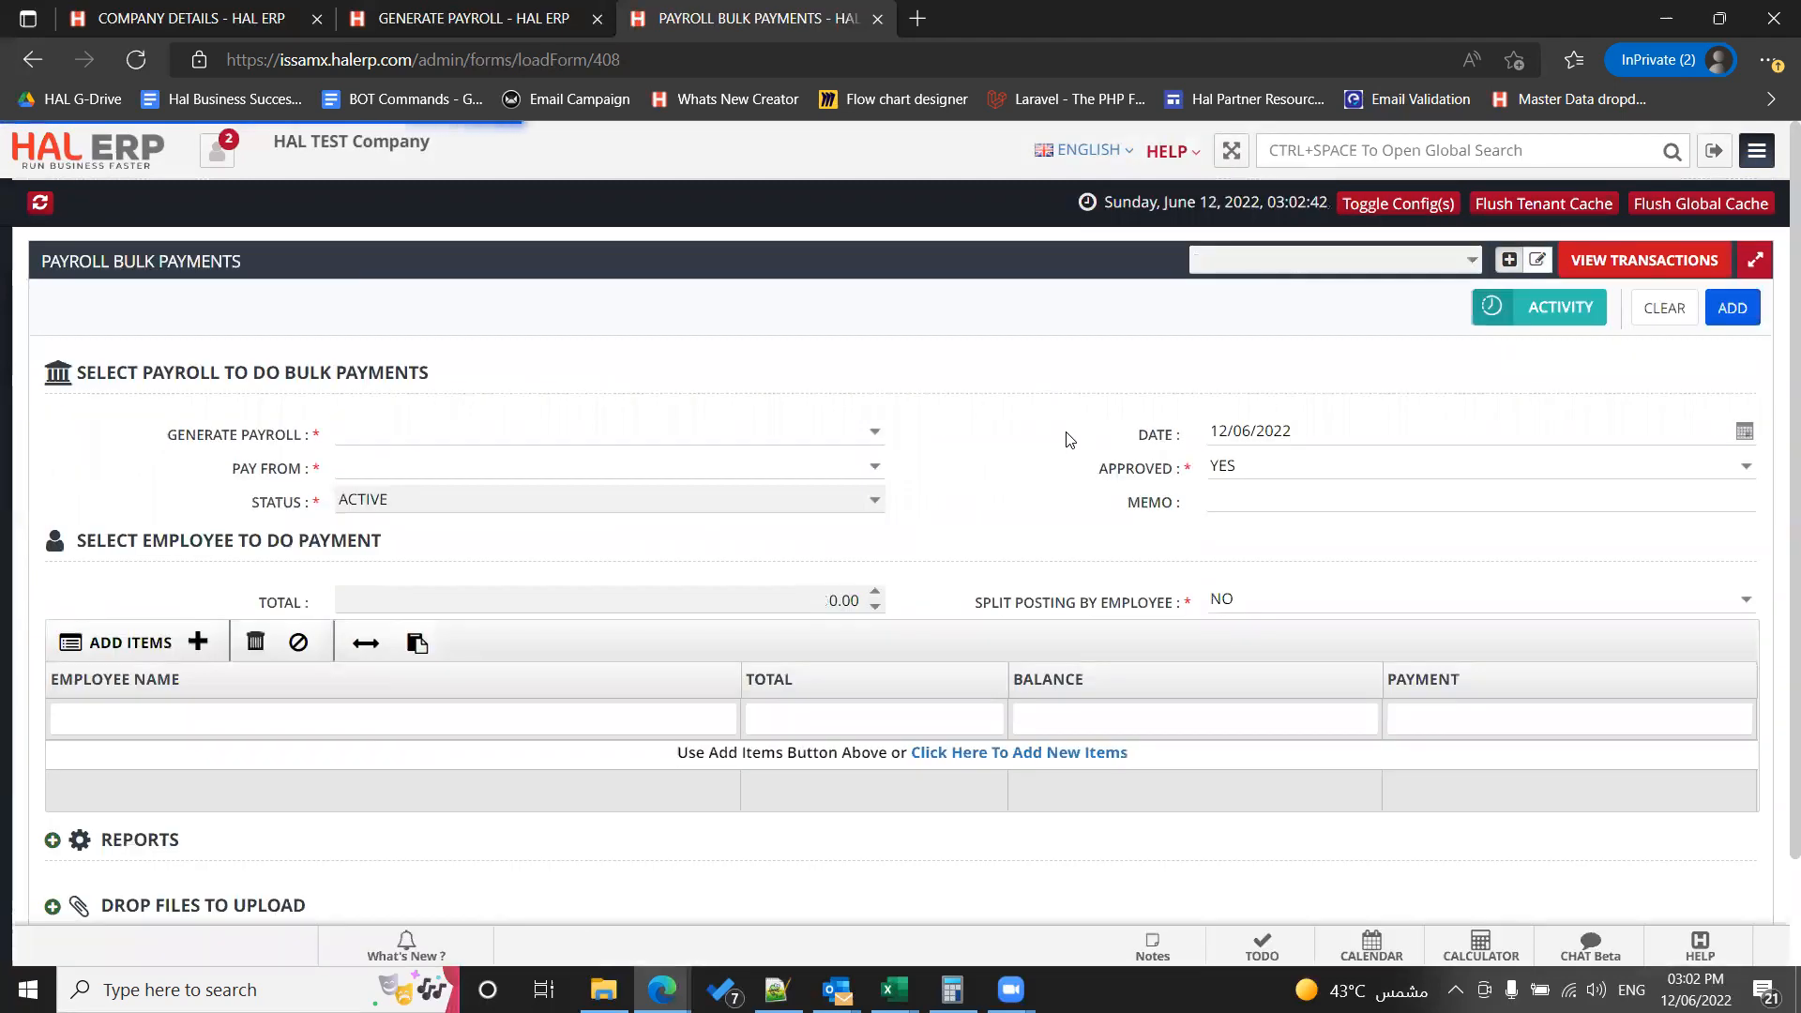
pyautogui.click(874, 431)
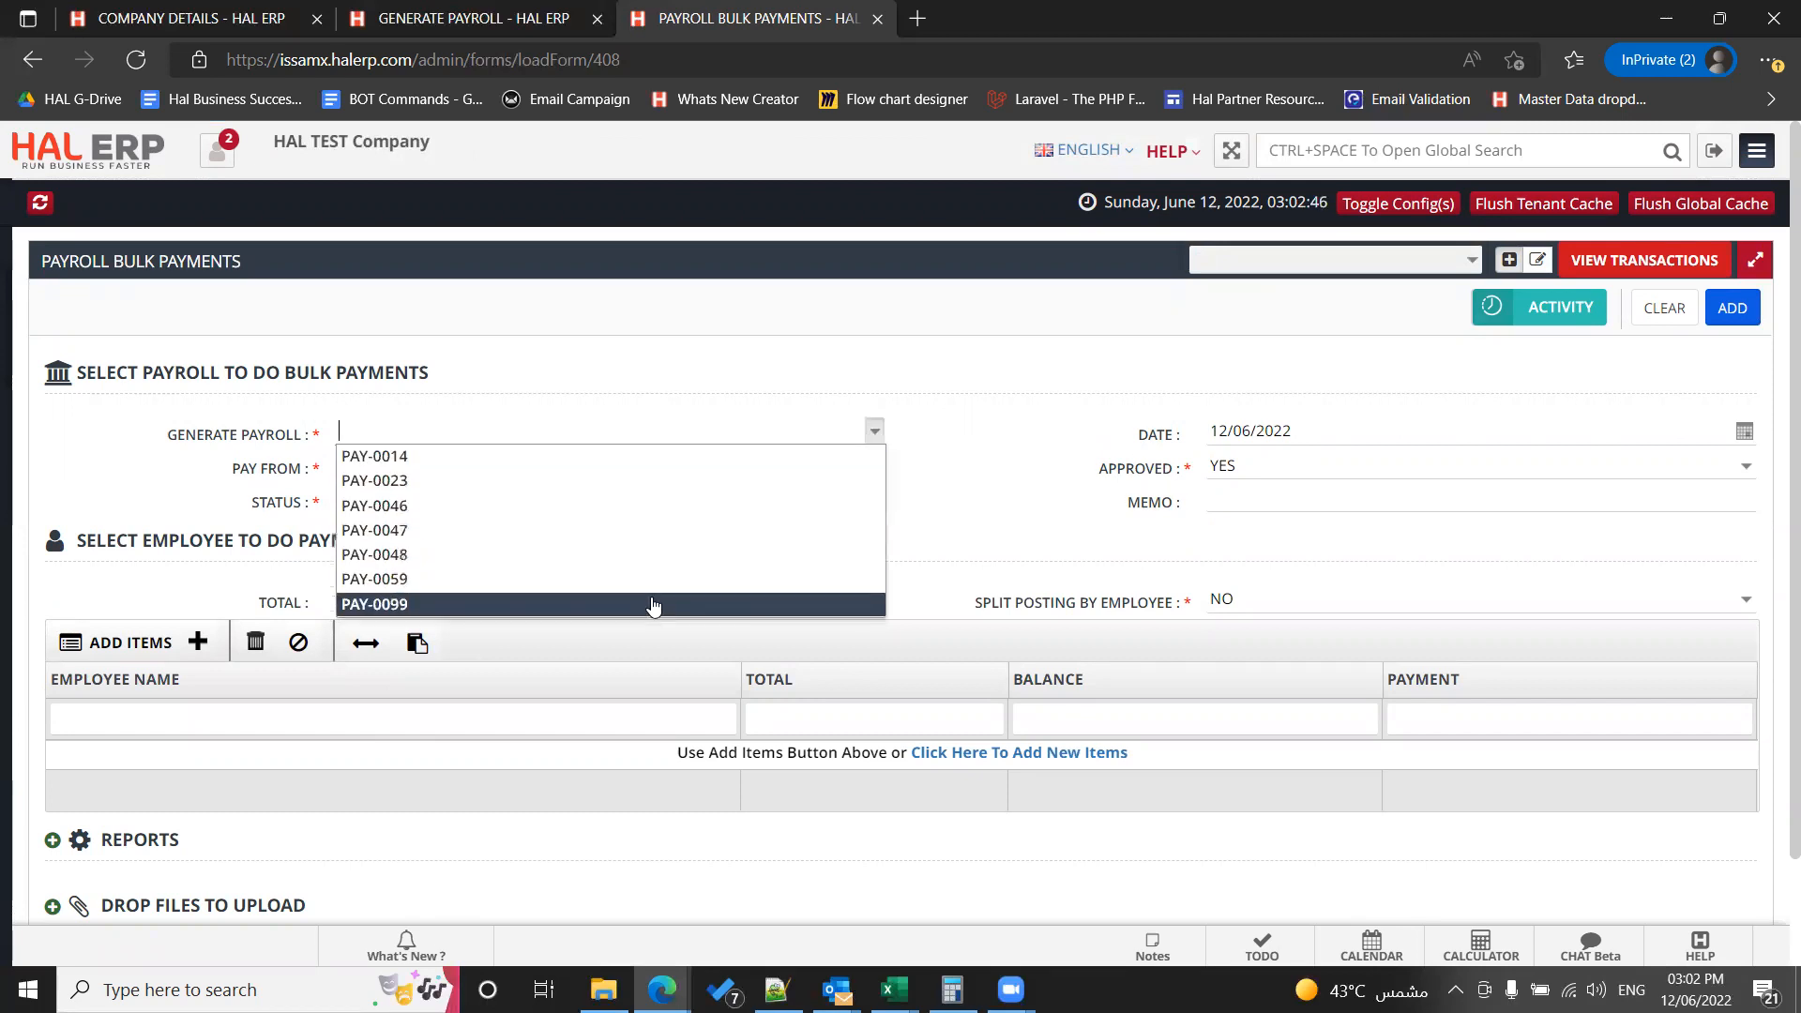
pyautogui.click(653, 603)
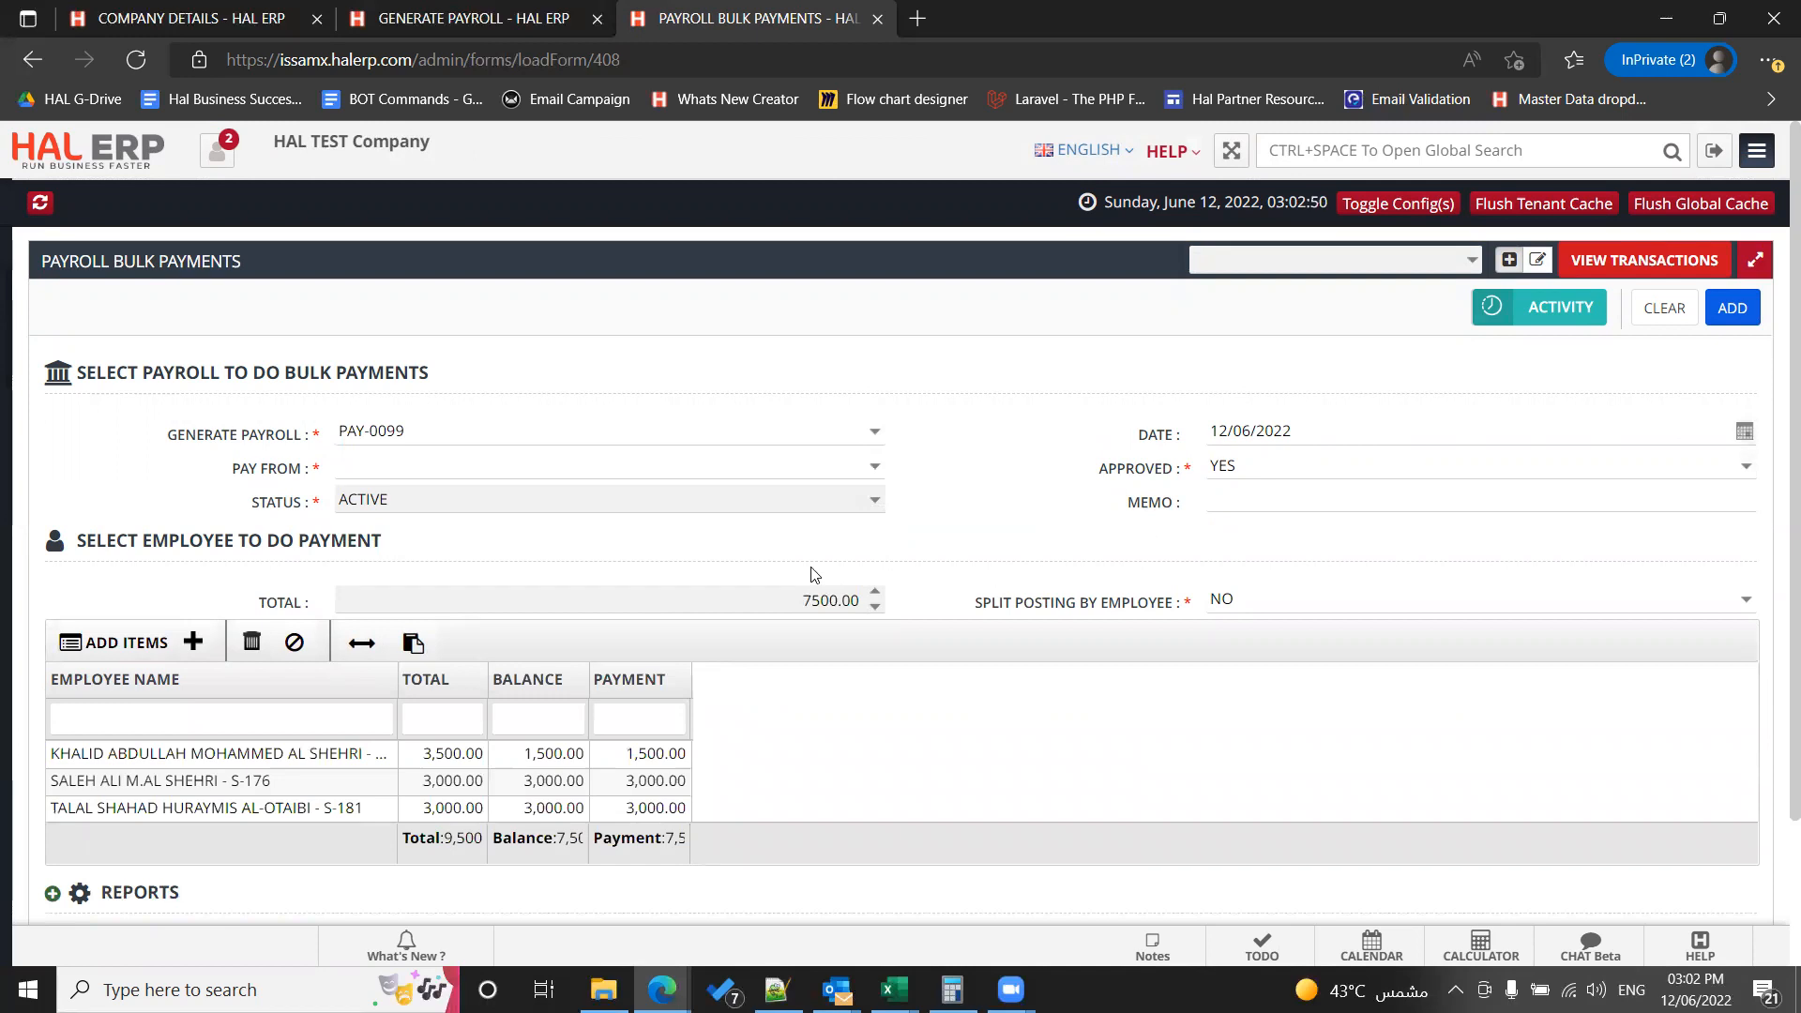
pyautogui.click(872, 475)
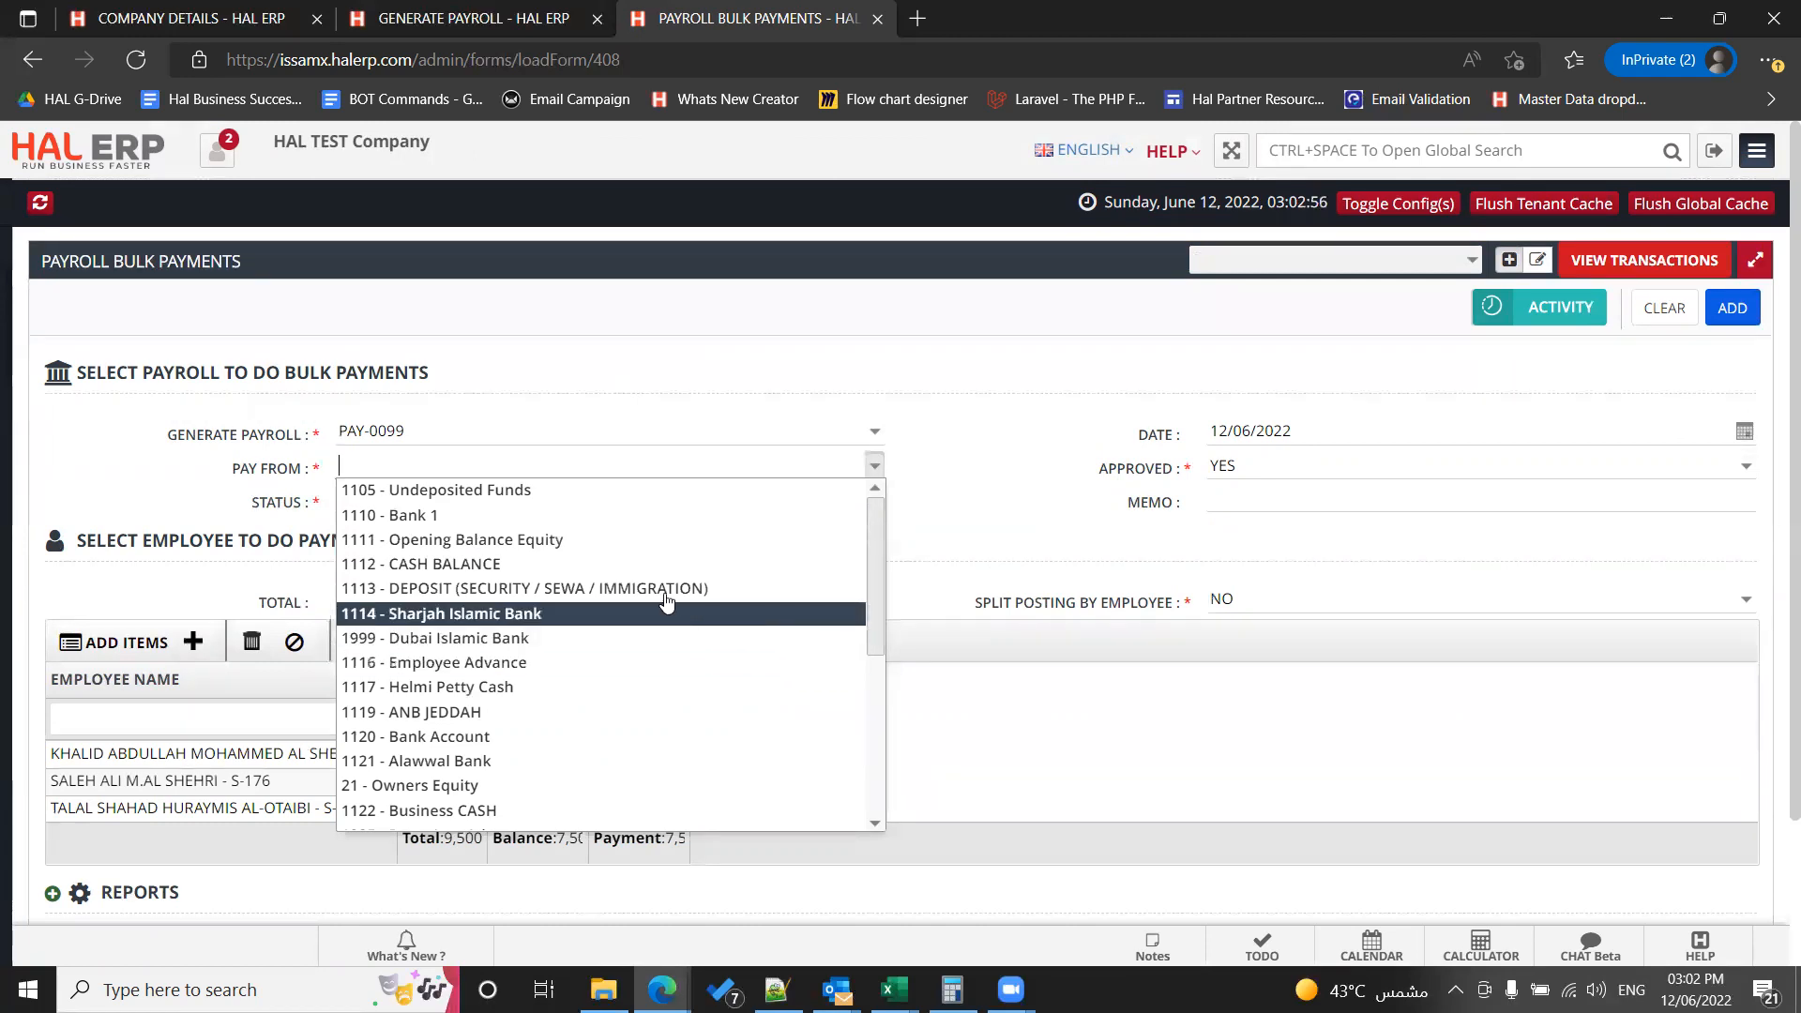
pyautogui.click(599, 711)
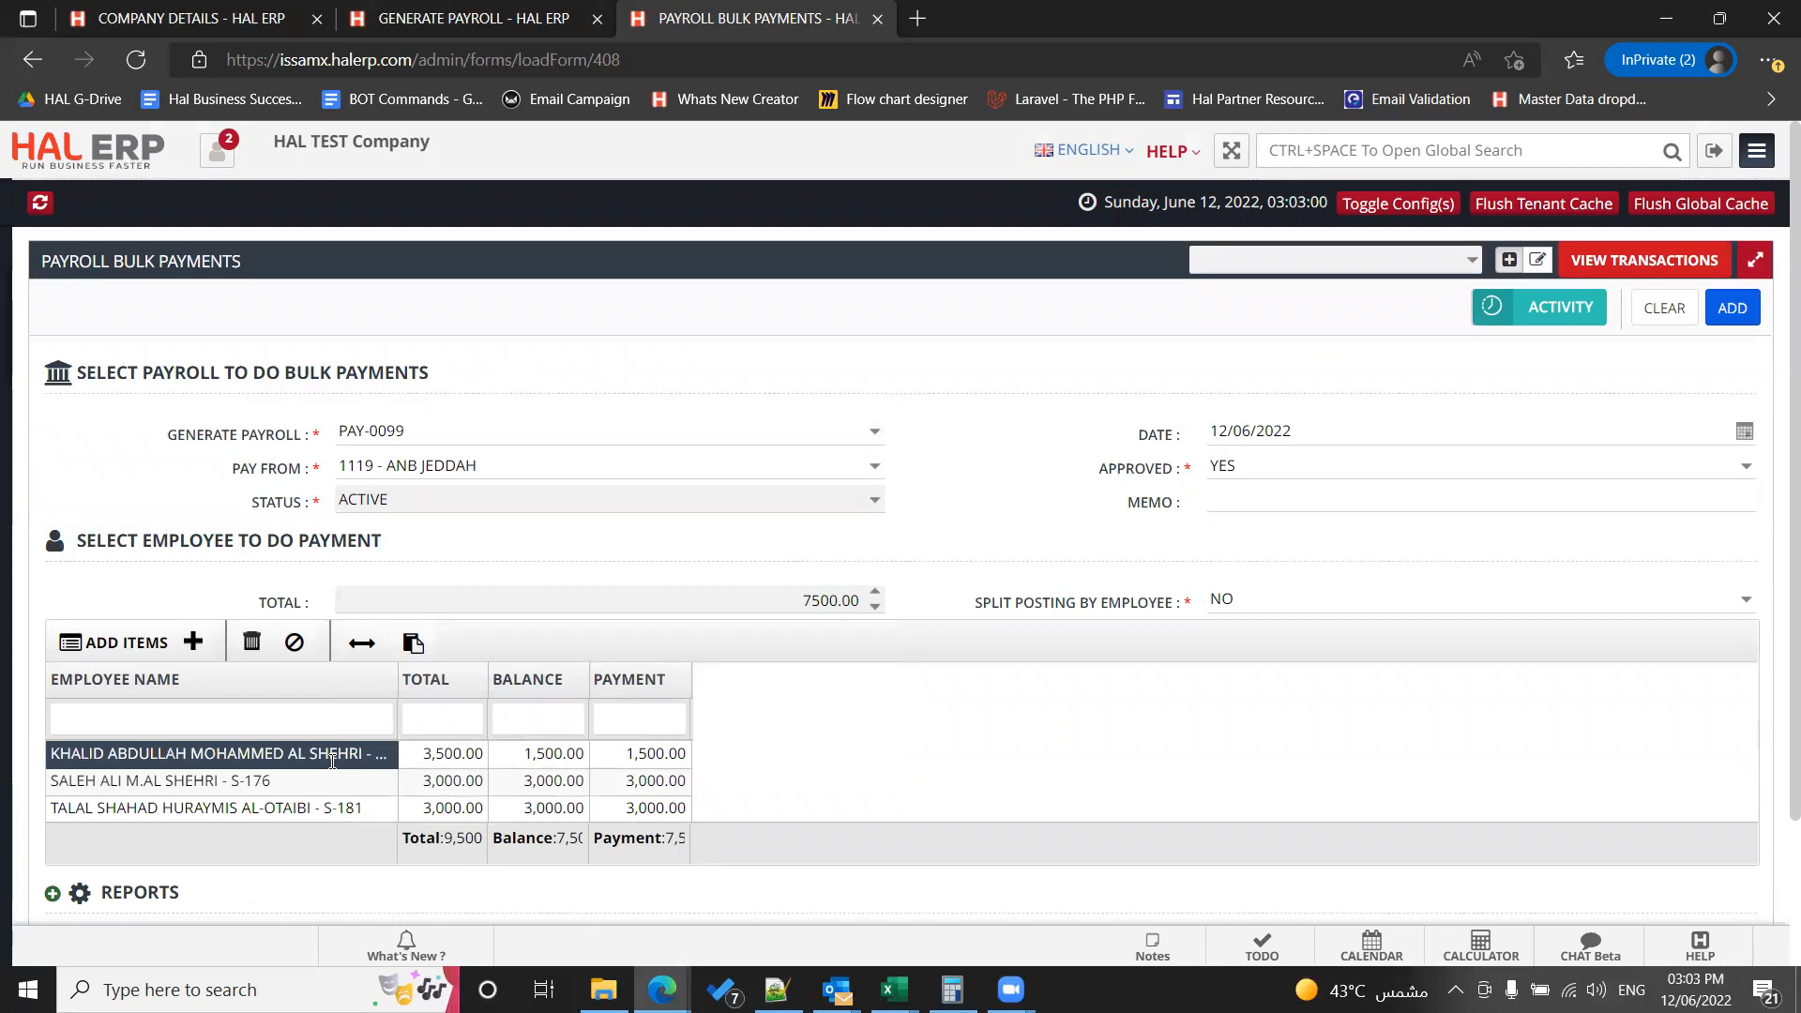
# Step: Examine the first employee's total, remaining balance and payment, along with the payment amounts of all listed employees
pyautogui.click(438, 761)
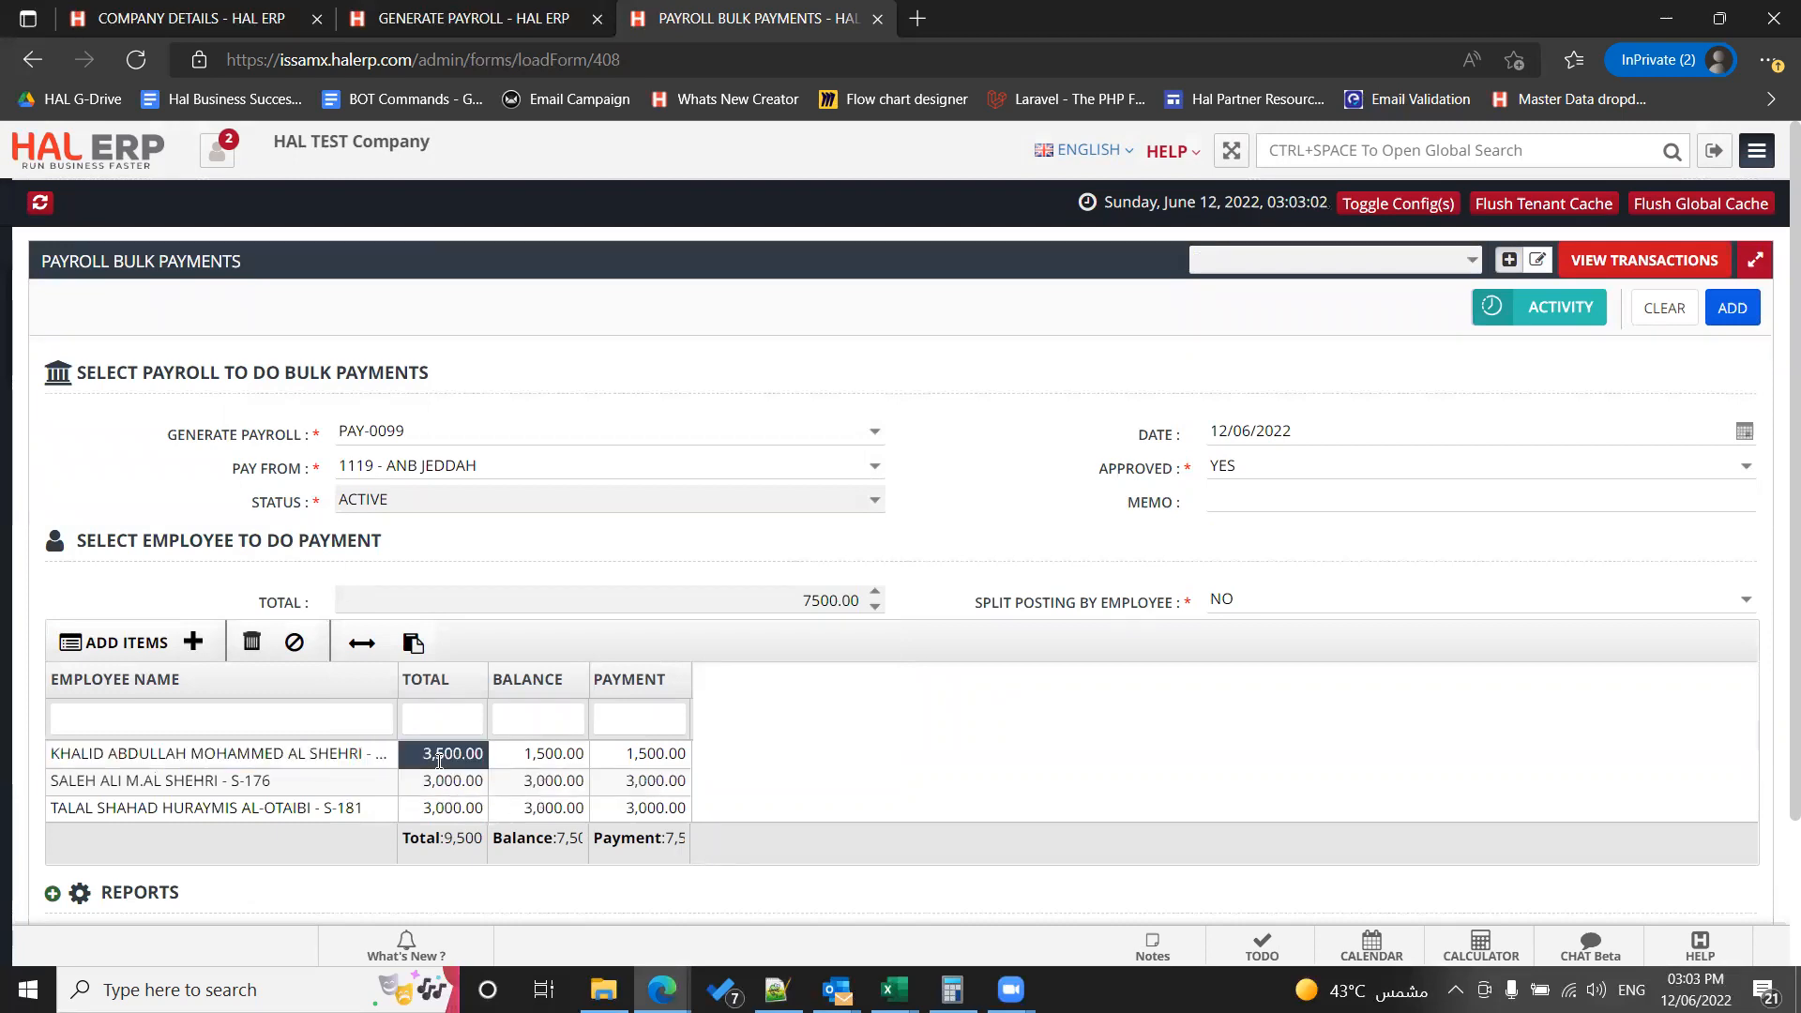
pyautogui.click(547, 757)
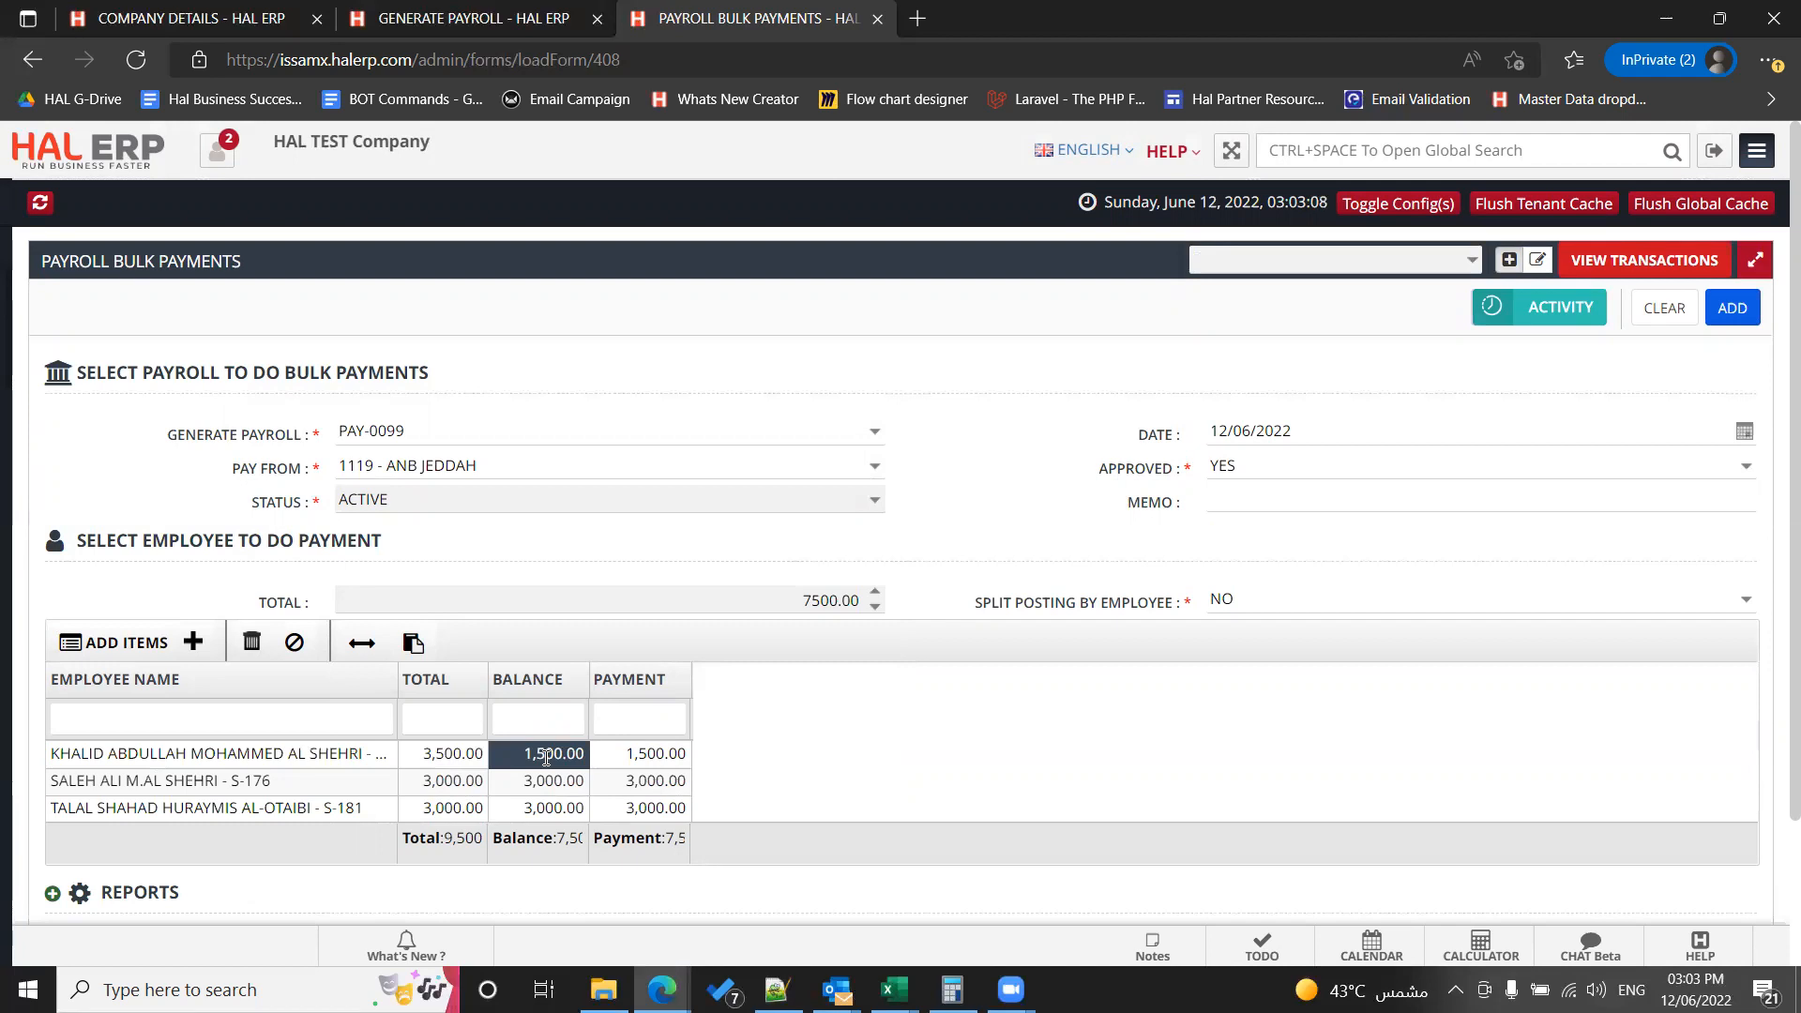
pyautogui.click(602, 763)
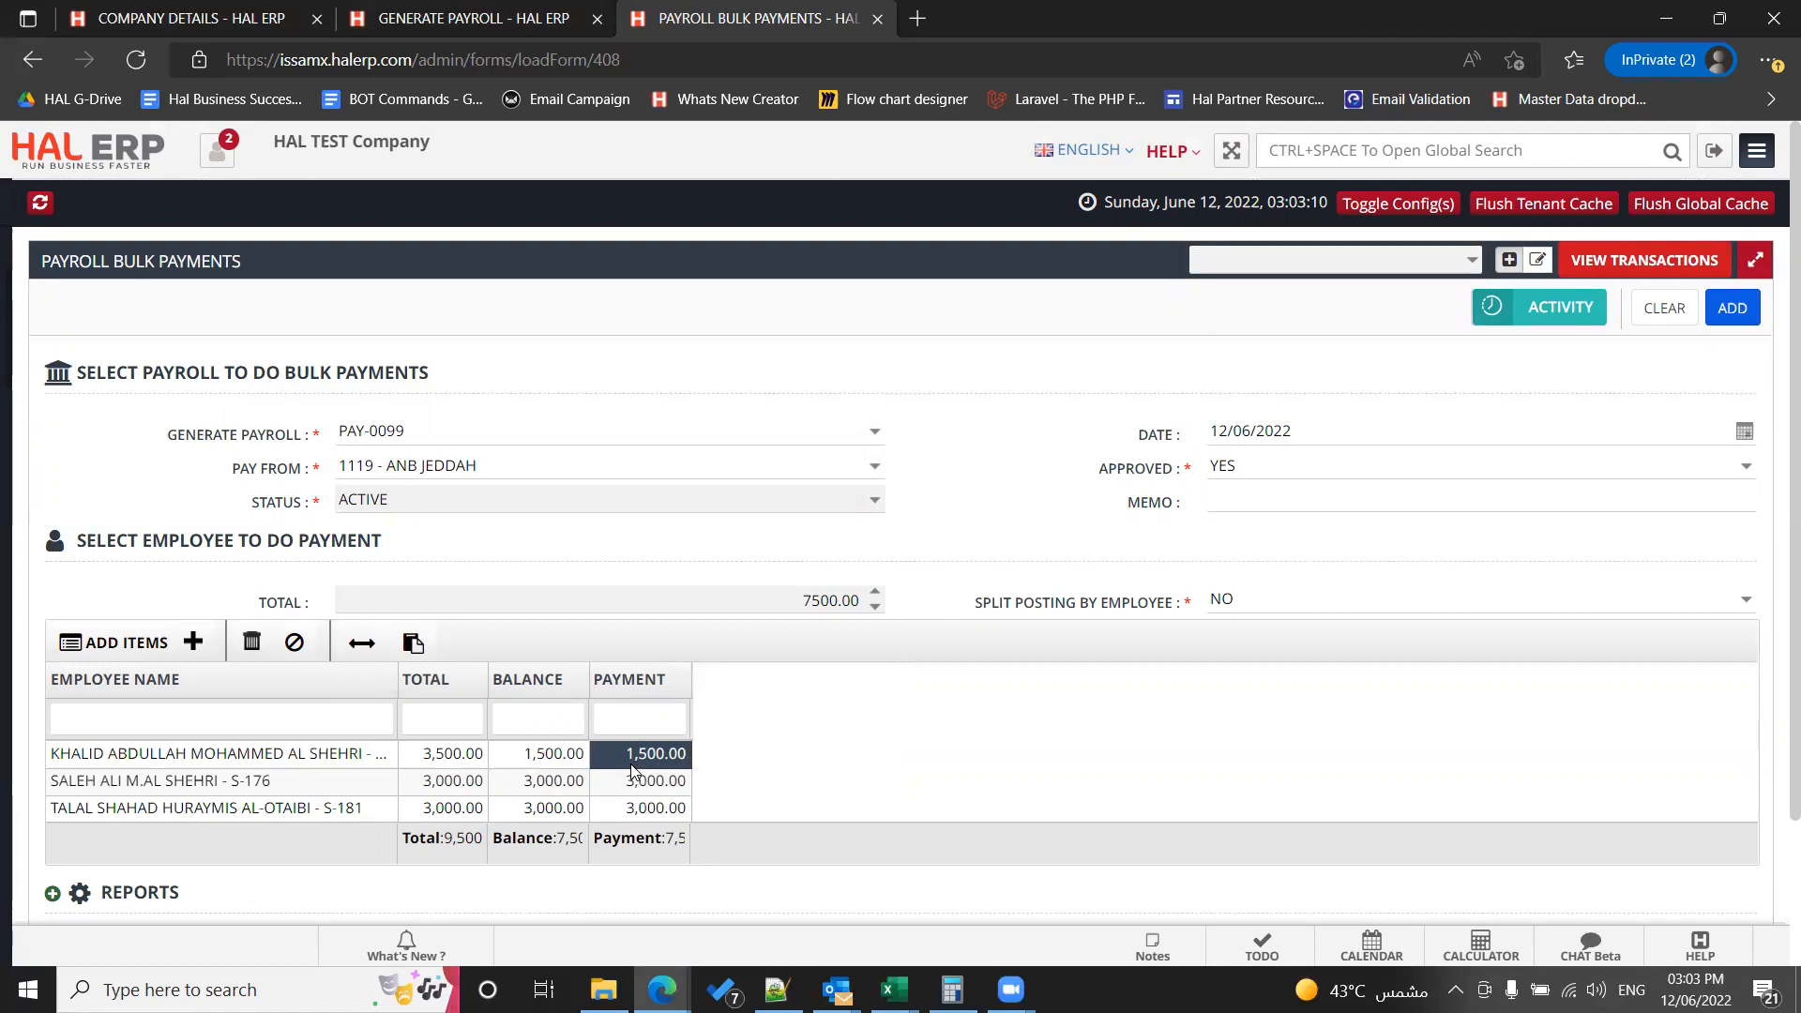
pyautogui.click(632, 786)
pyautogui.press('Down')
pyautogui.hotkey('shift', 'Up')
pyautogui.hotkey('shift', 'Up')
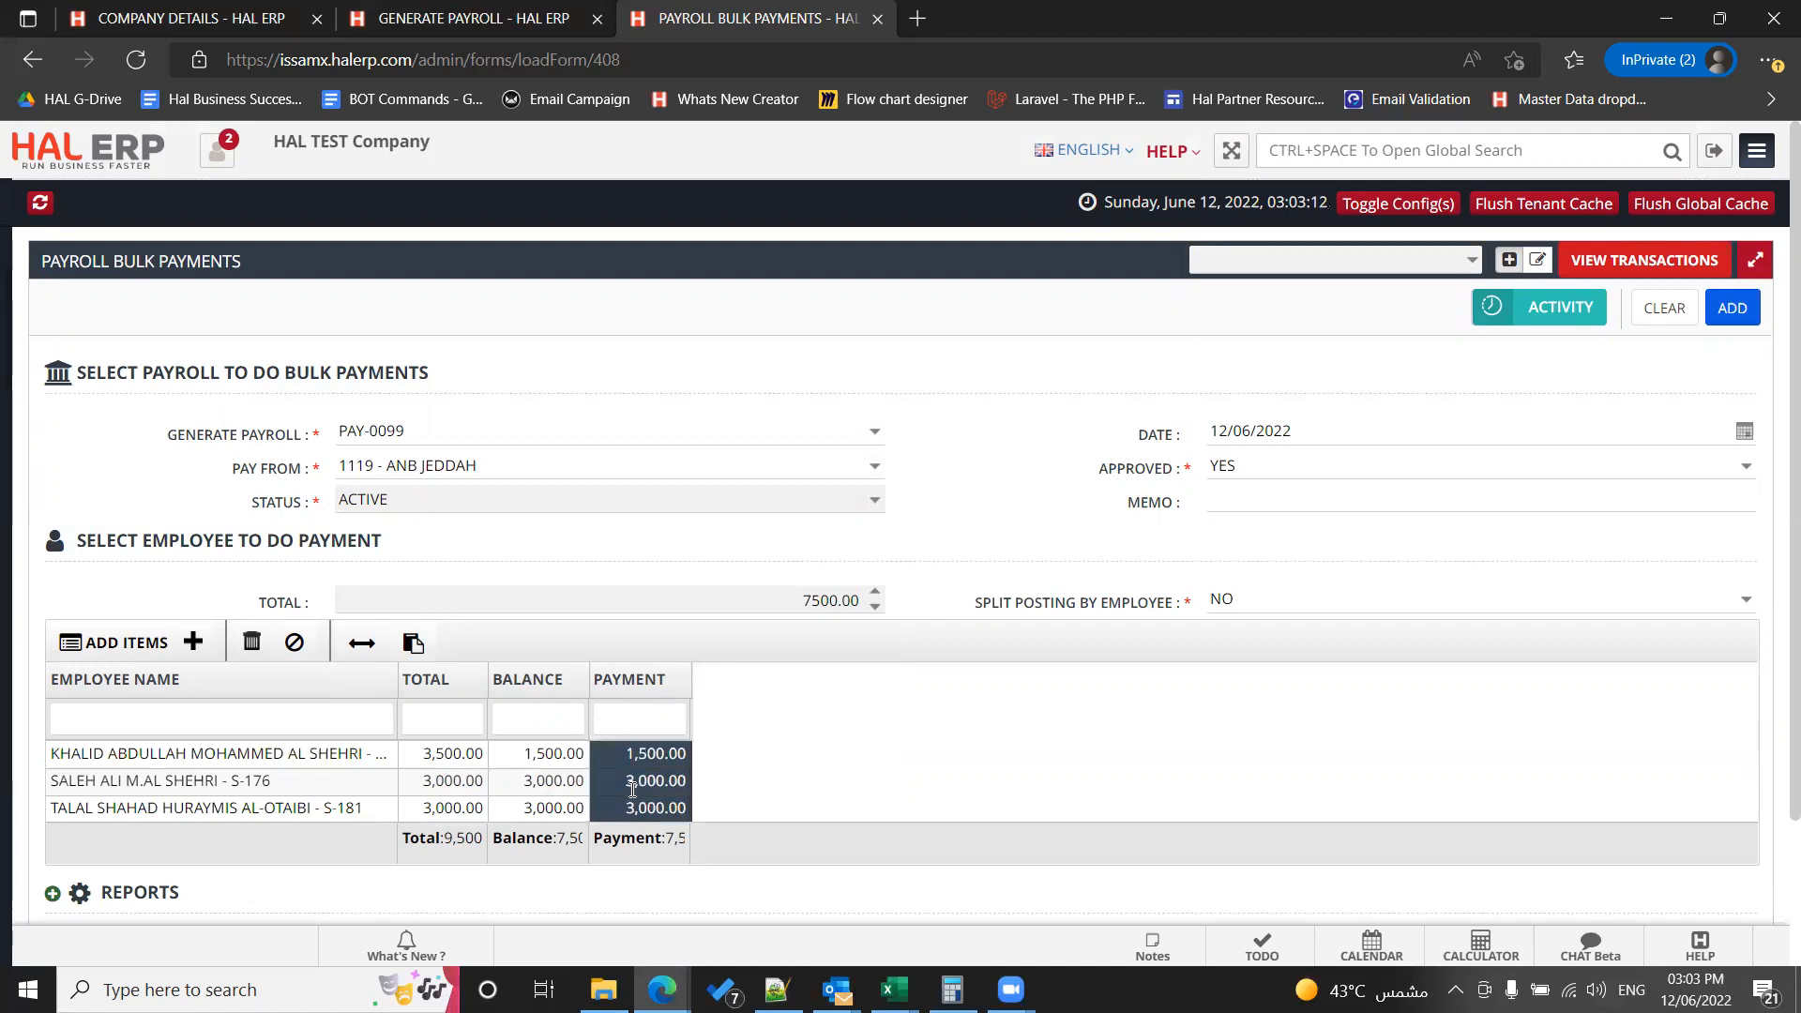
# Step: Enter "Bank Transfer" as the bulk payment's memo and set its date to 31/05/2022
pyautogui.click(1261, 493)
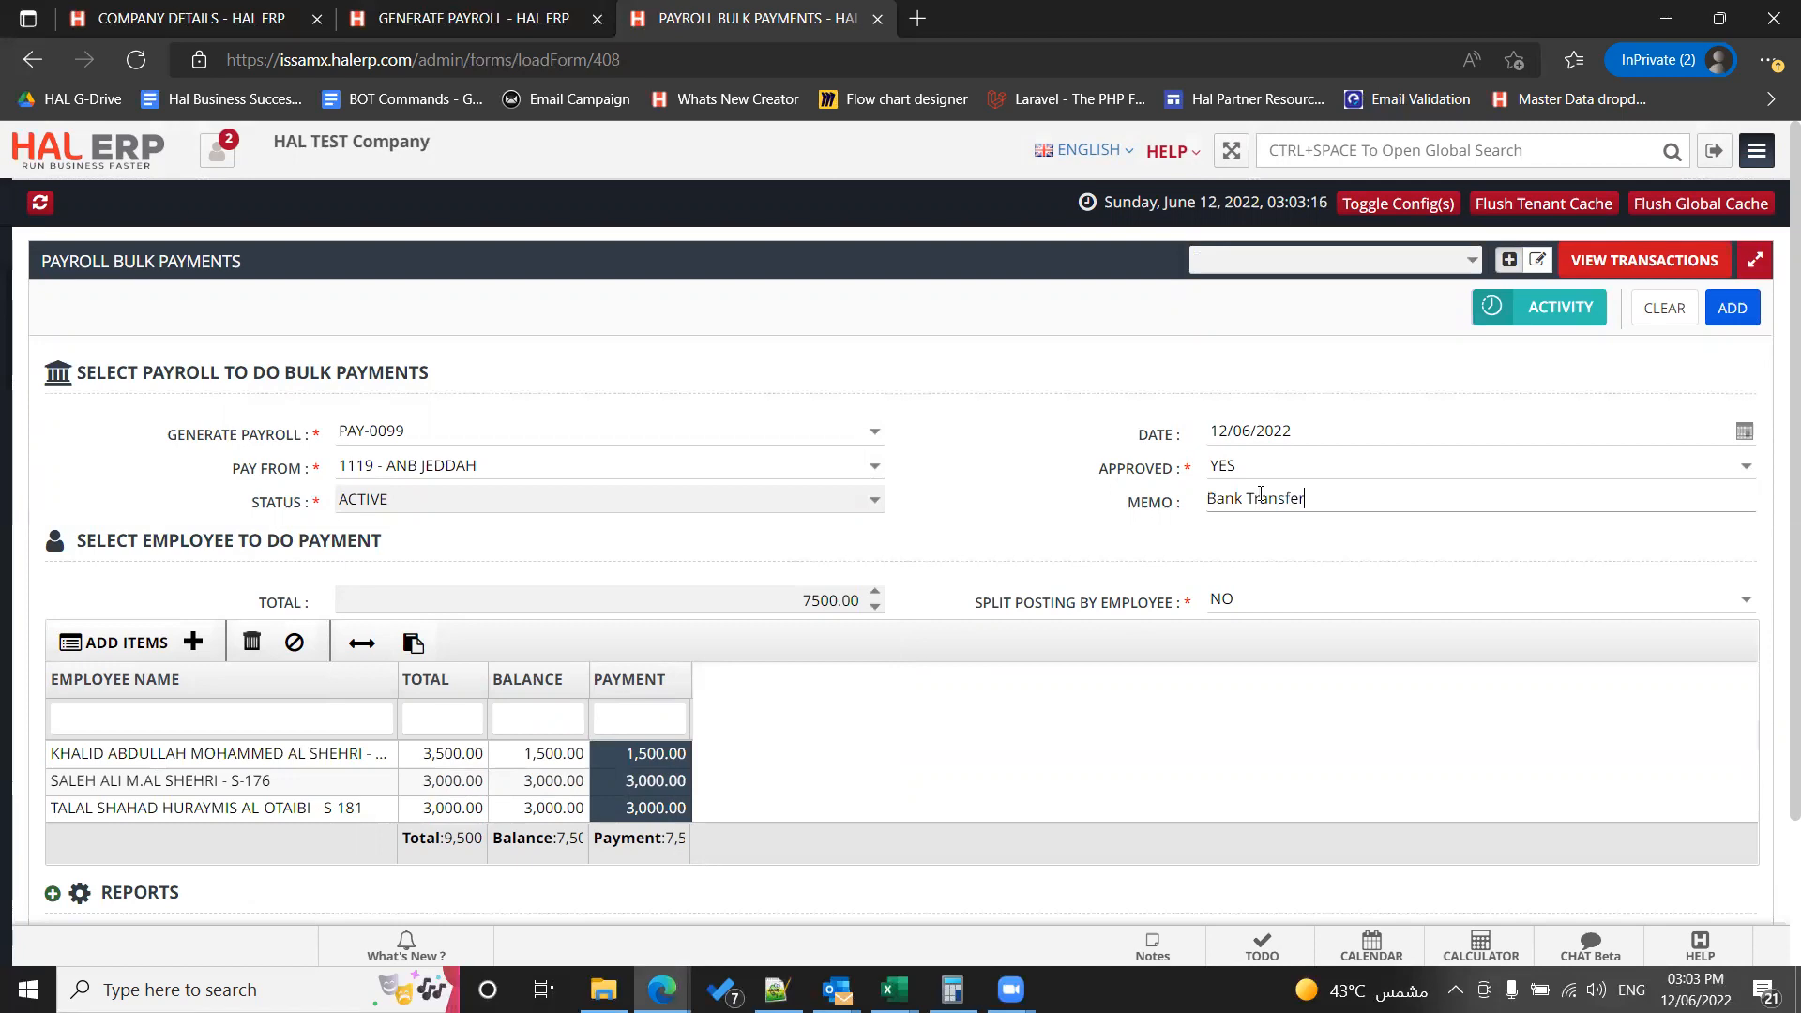
pyautogui.click(1745, 434)
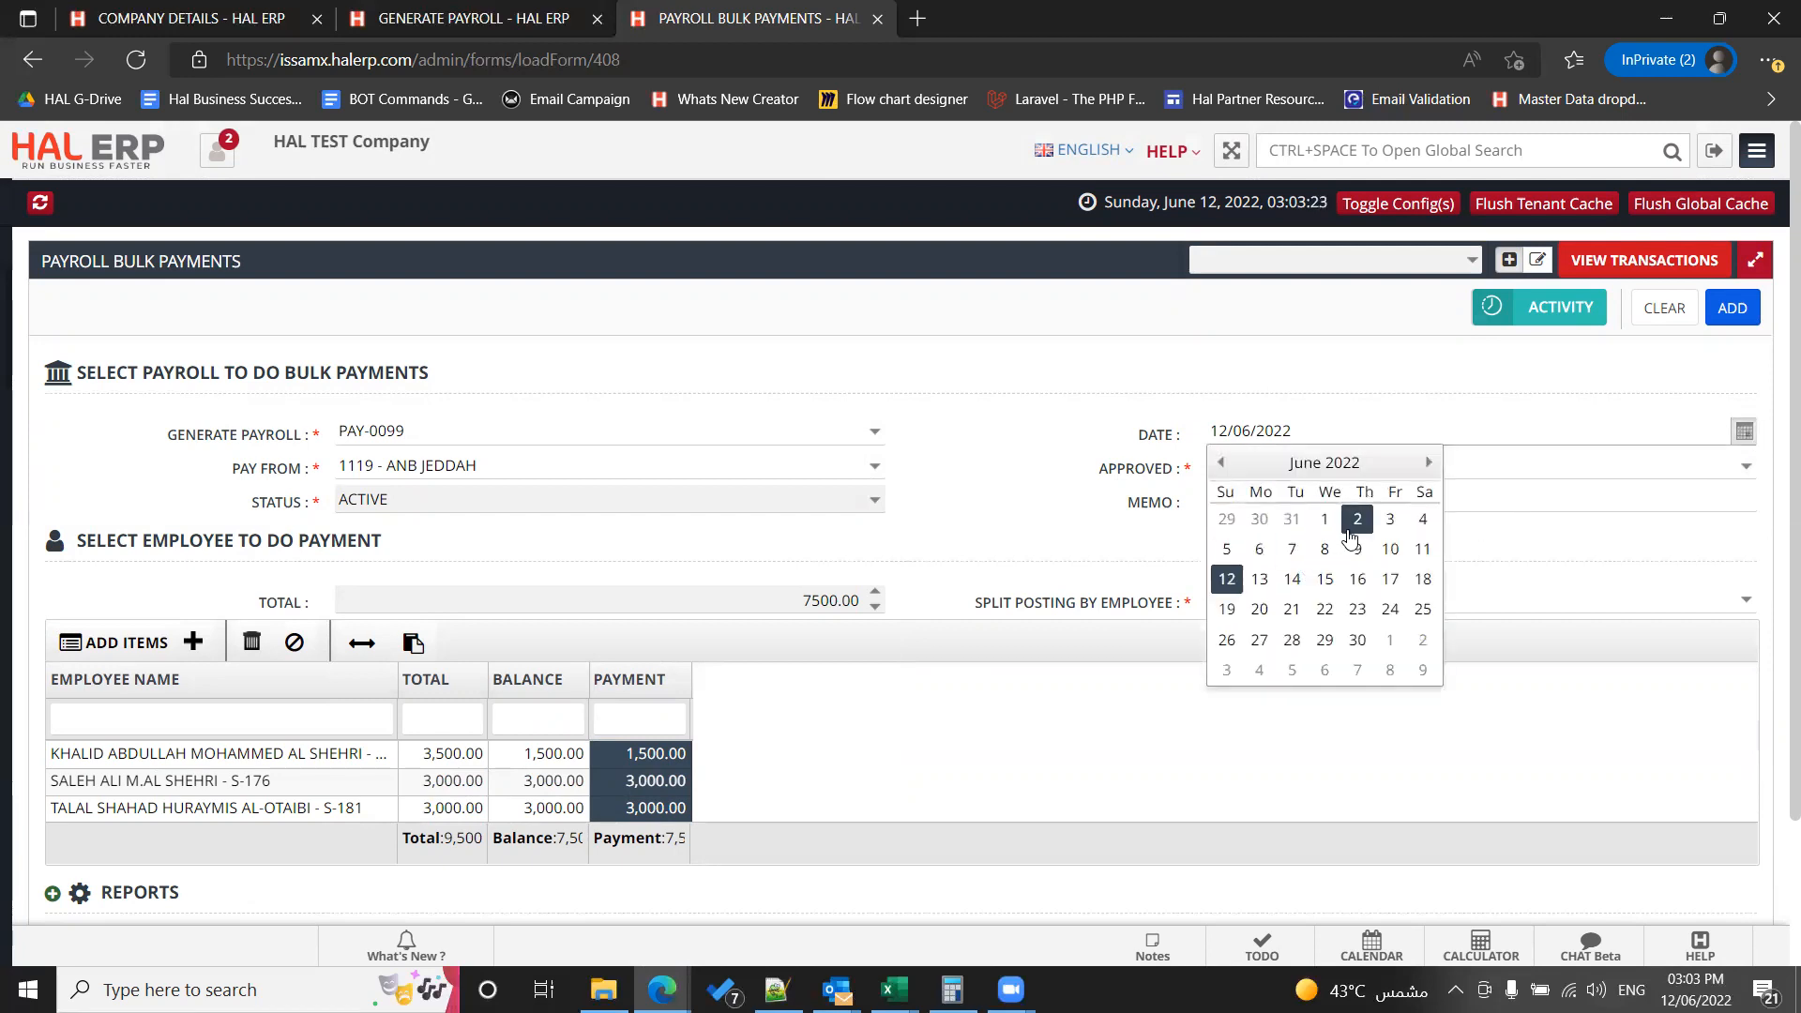
pyautogui.click(1292, 526)
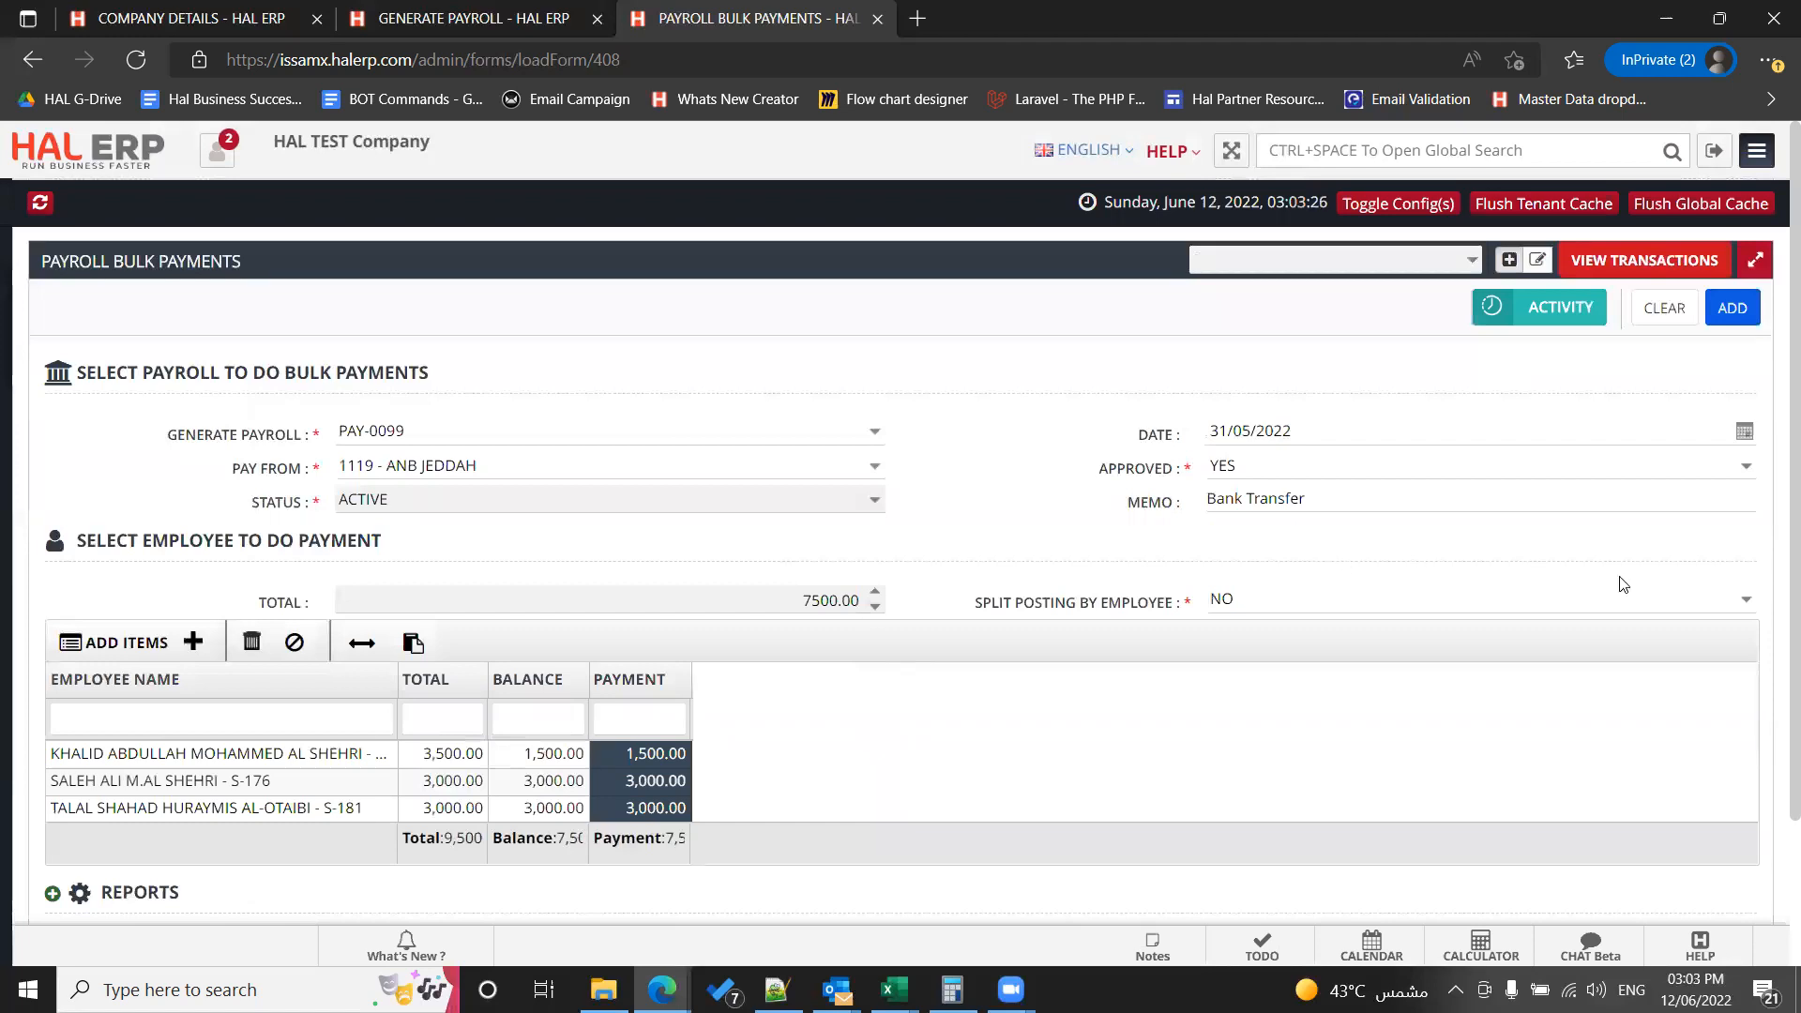
# Step: Set split posting by employee to MULTI and add the bank transfer bulk payment
pyautogui.click(1740, 601)
pyautogui.click(1247, 624)
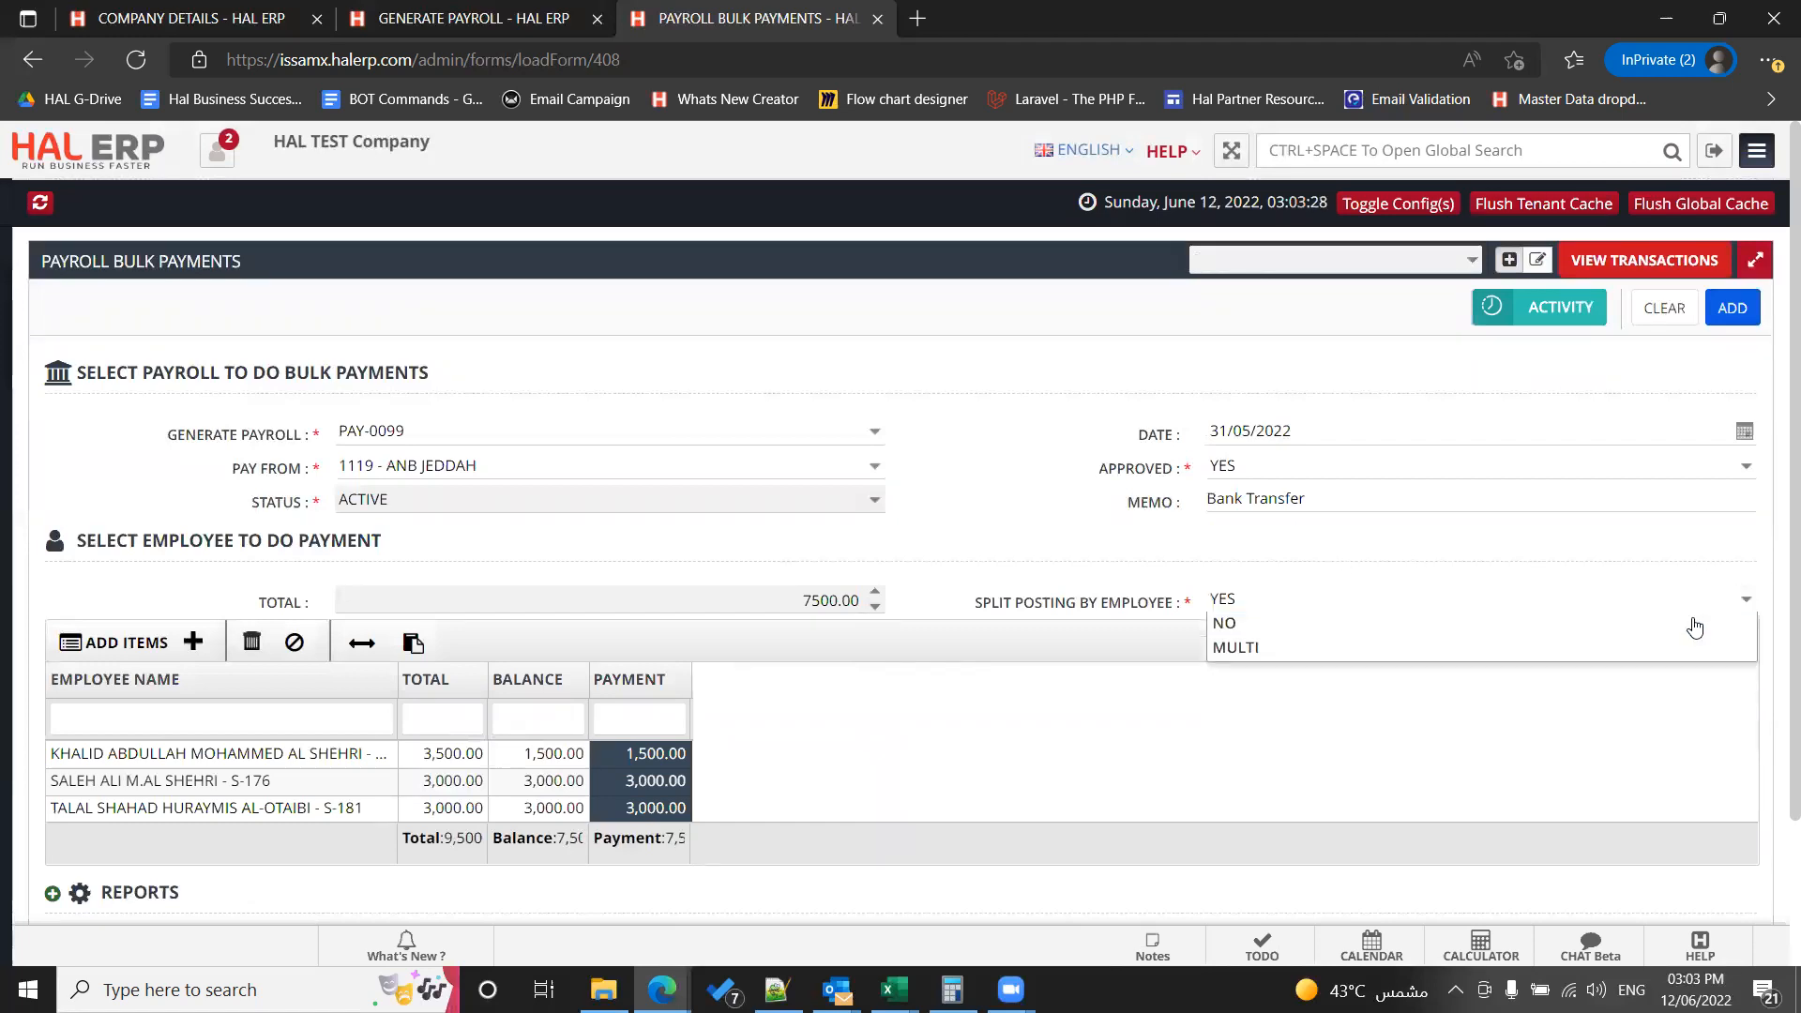
pyautogui.scroll(-2, 1126, 569)
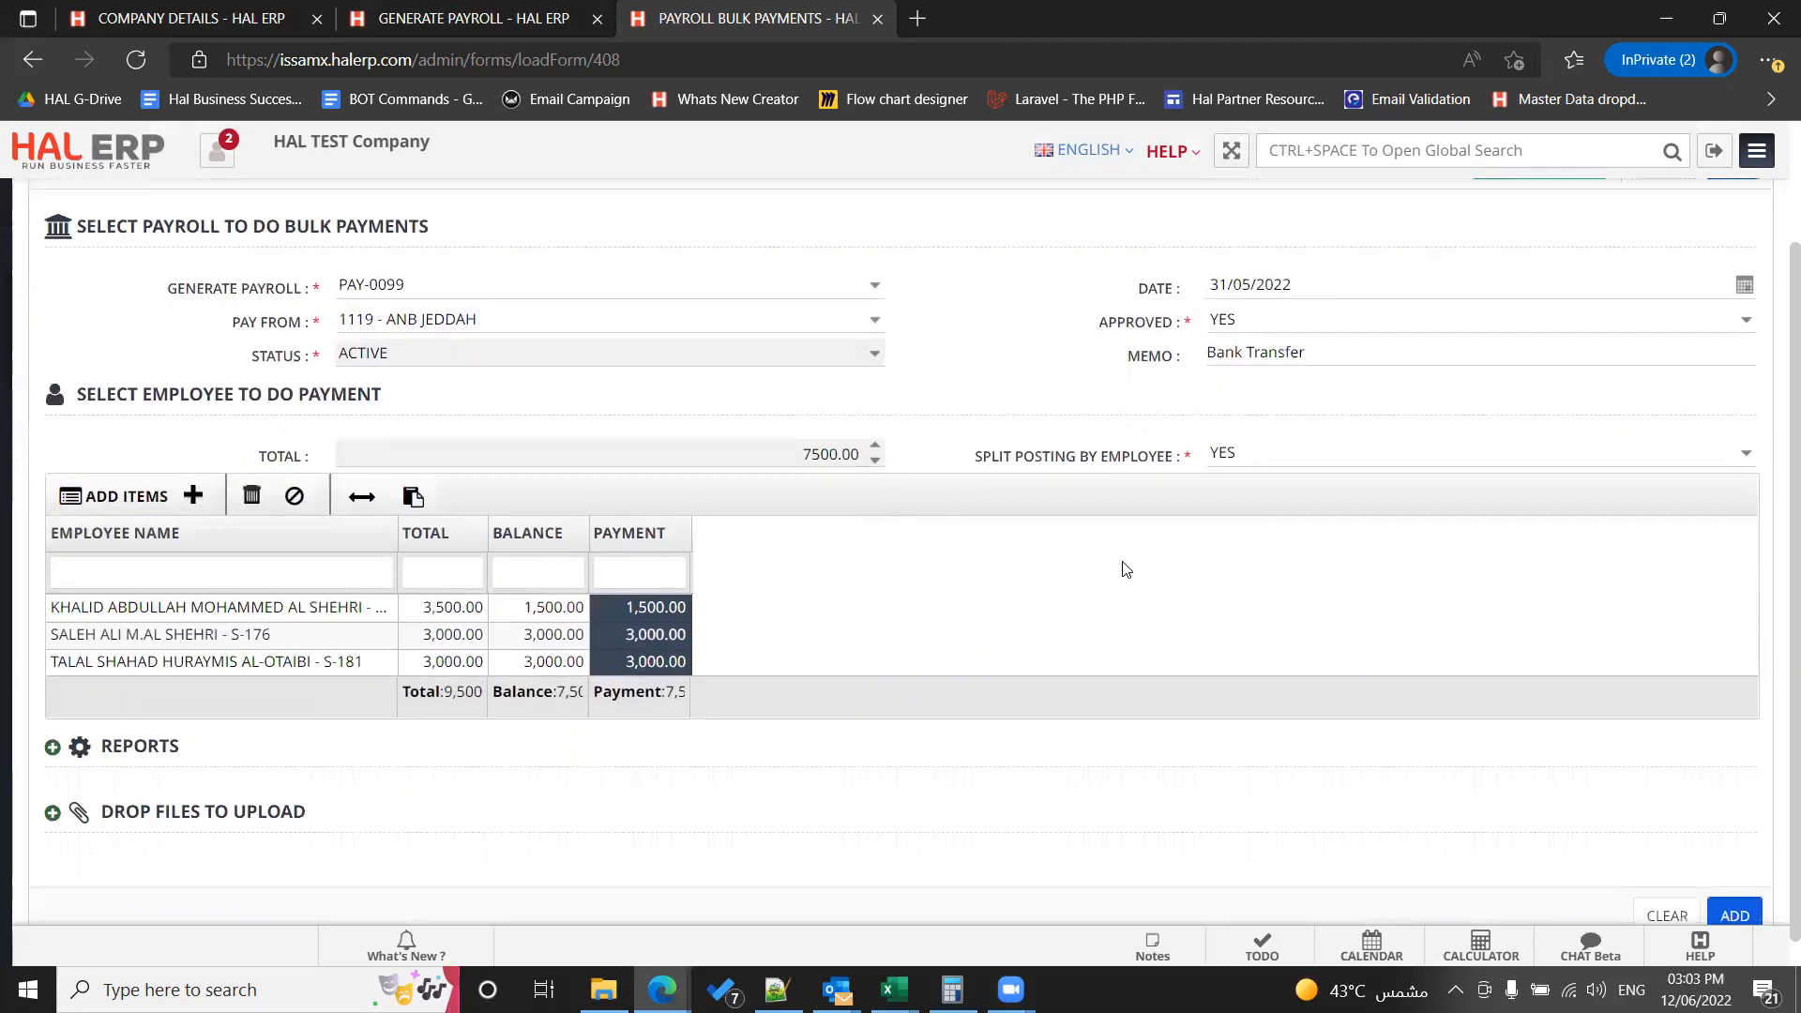
pyautogui.click(1741, 448)
pyautogui.click(1641, 524)
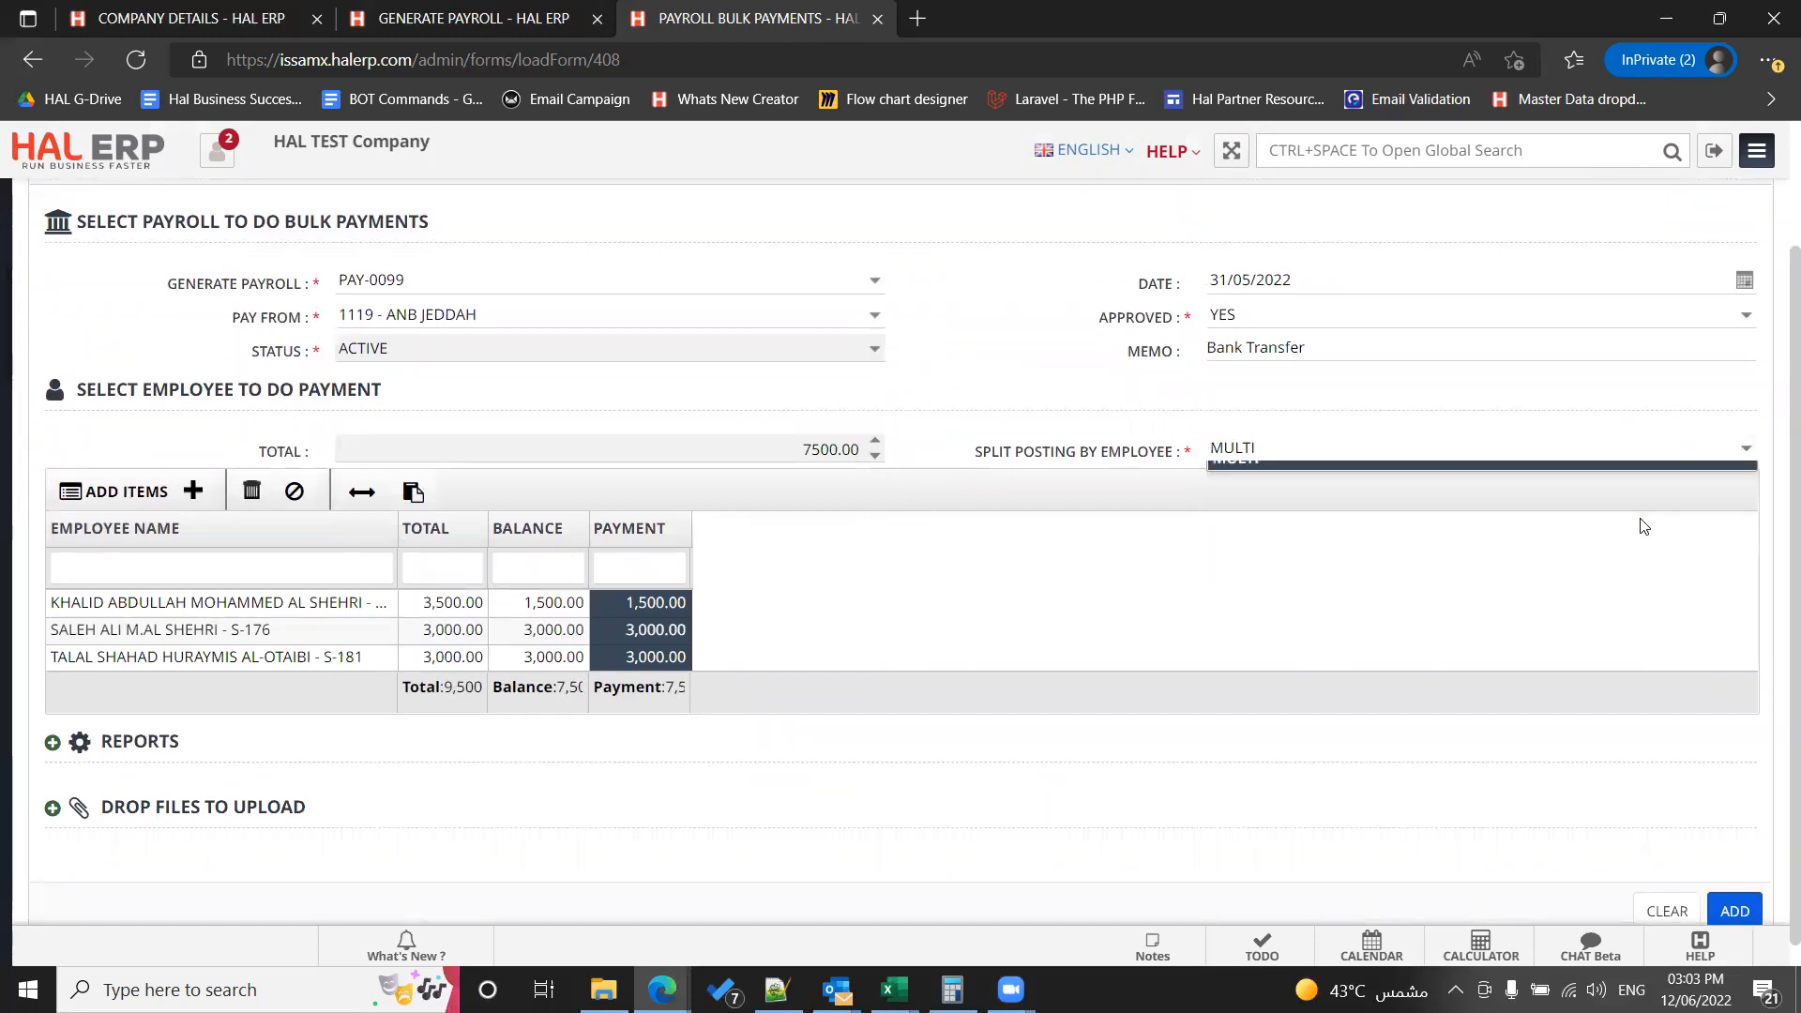
pyautogui.scroll(-1, 1158, 651)
pyautogui.click(1732, 888)
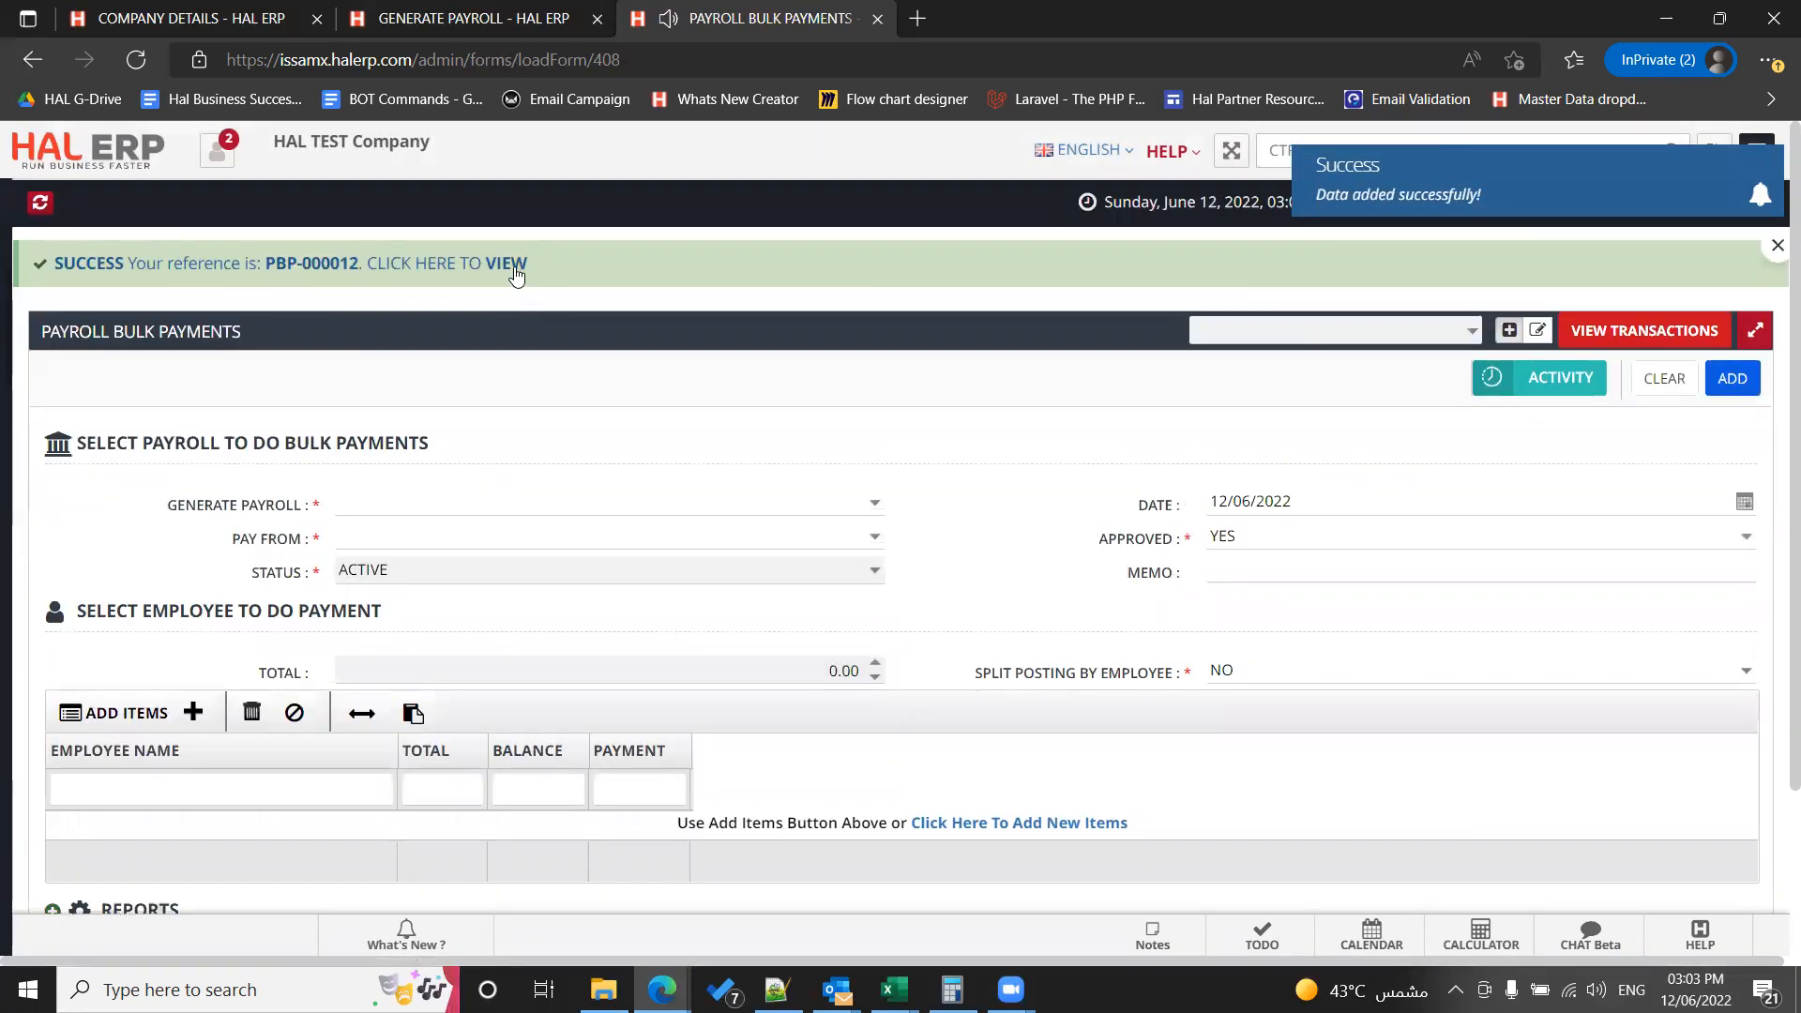
# Step: Open the newly added bank transfer bulk payment and examine the separate debit and credit lines per employee in its ledger posting report
pyautogui.click(514, 269)
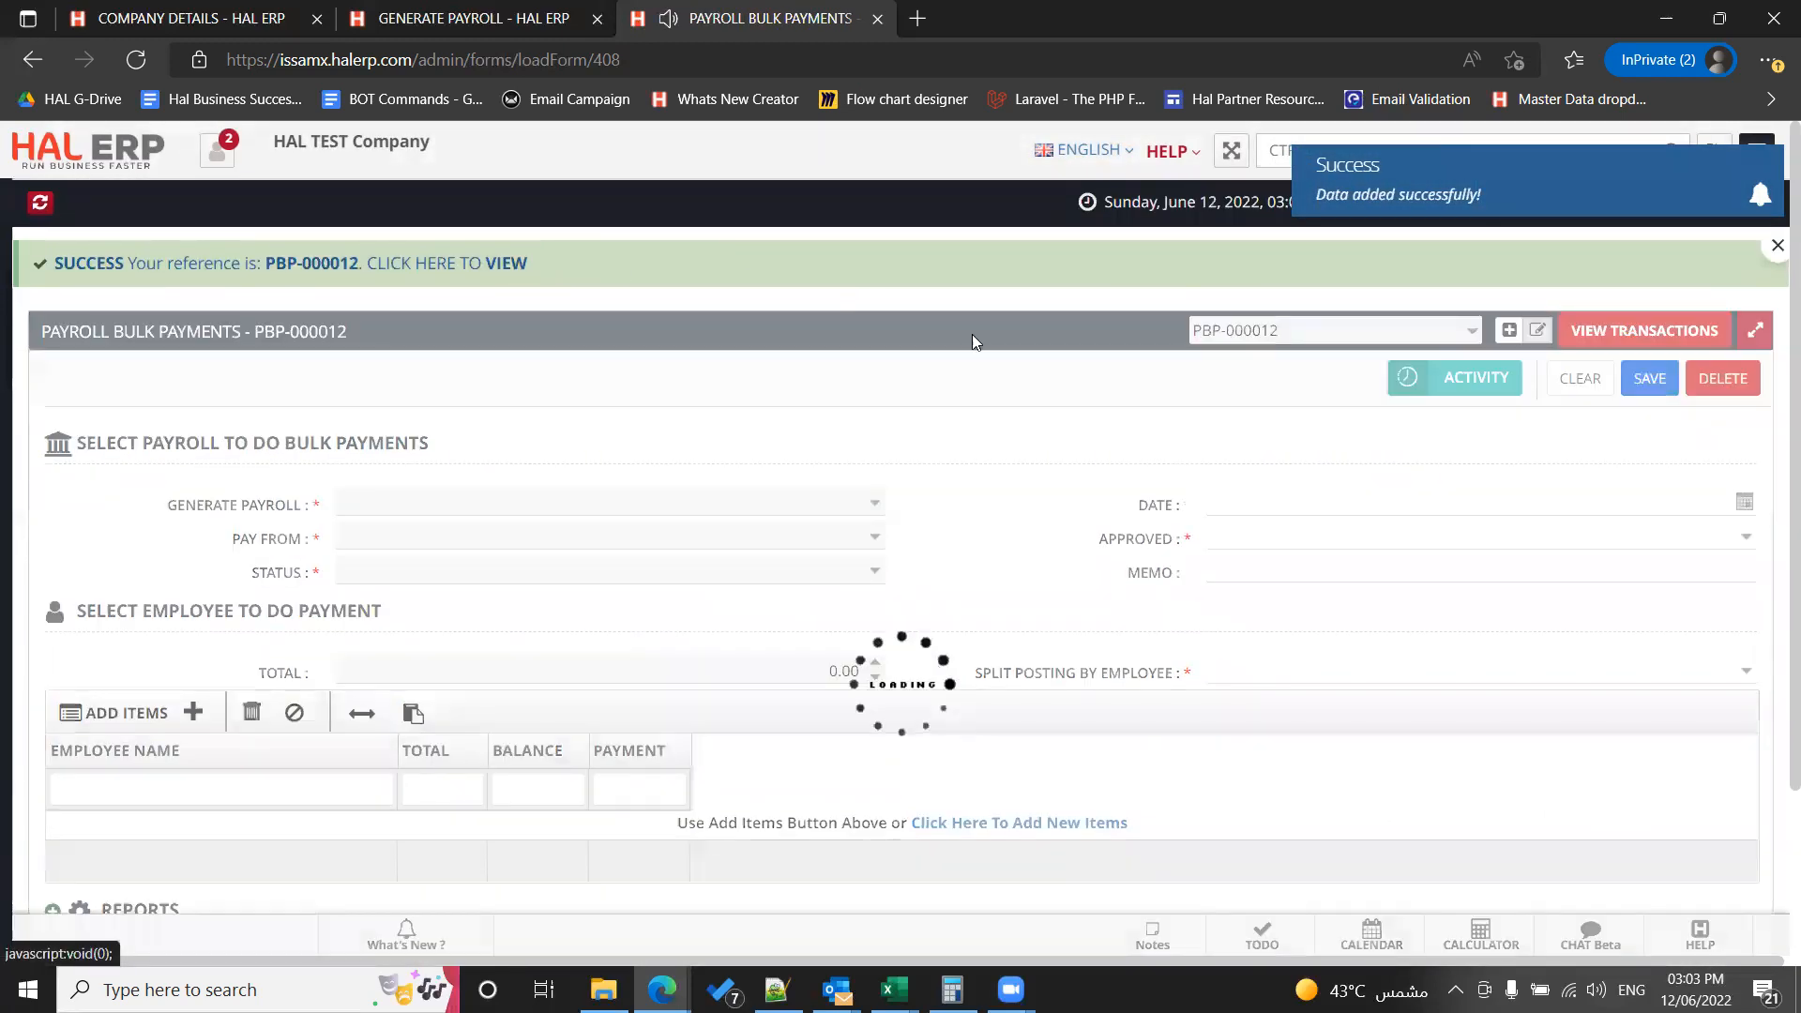
pyautogui.scroll(-3, 370, 698)
pyautogui.click(134, 705)
pyautogui.scroll(-3, 902, 634)
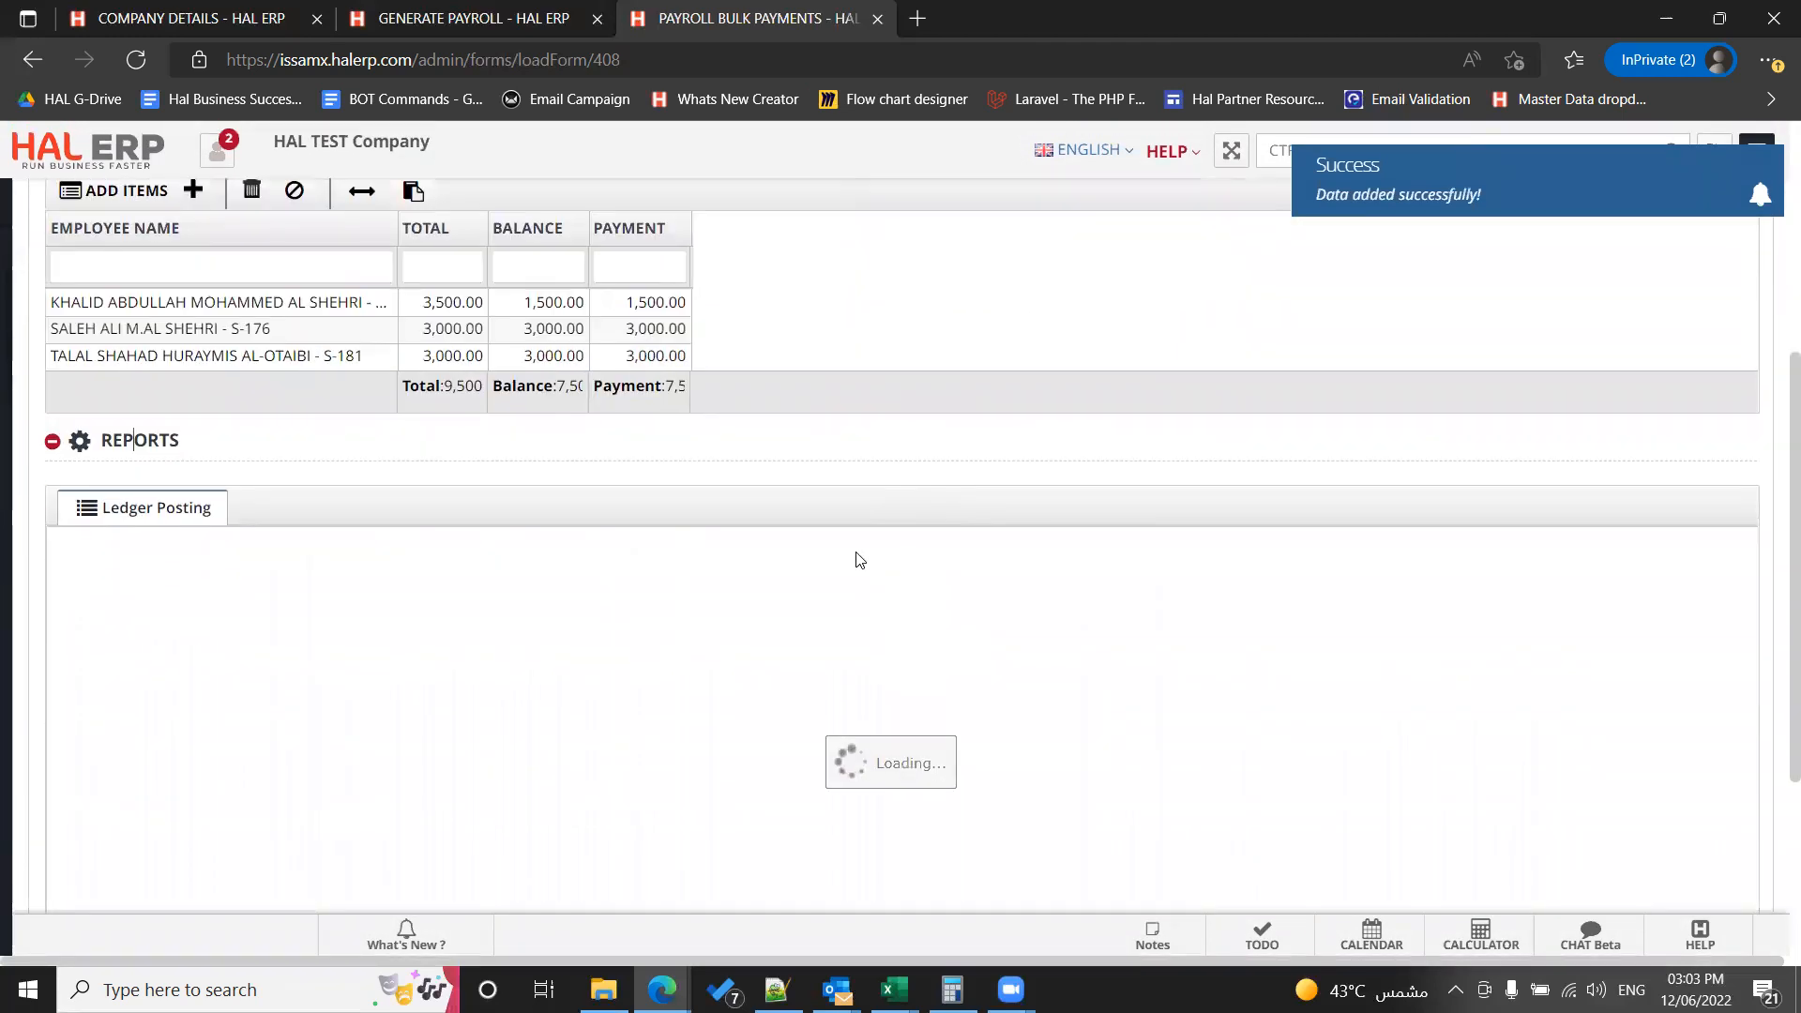
pyautogui.scroll(-2, 751, 512)
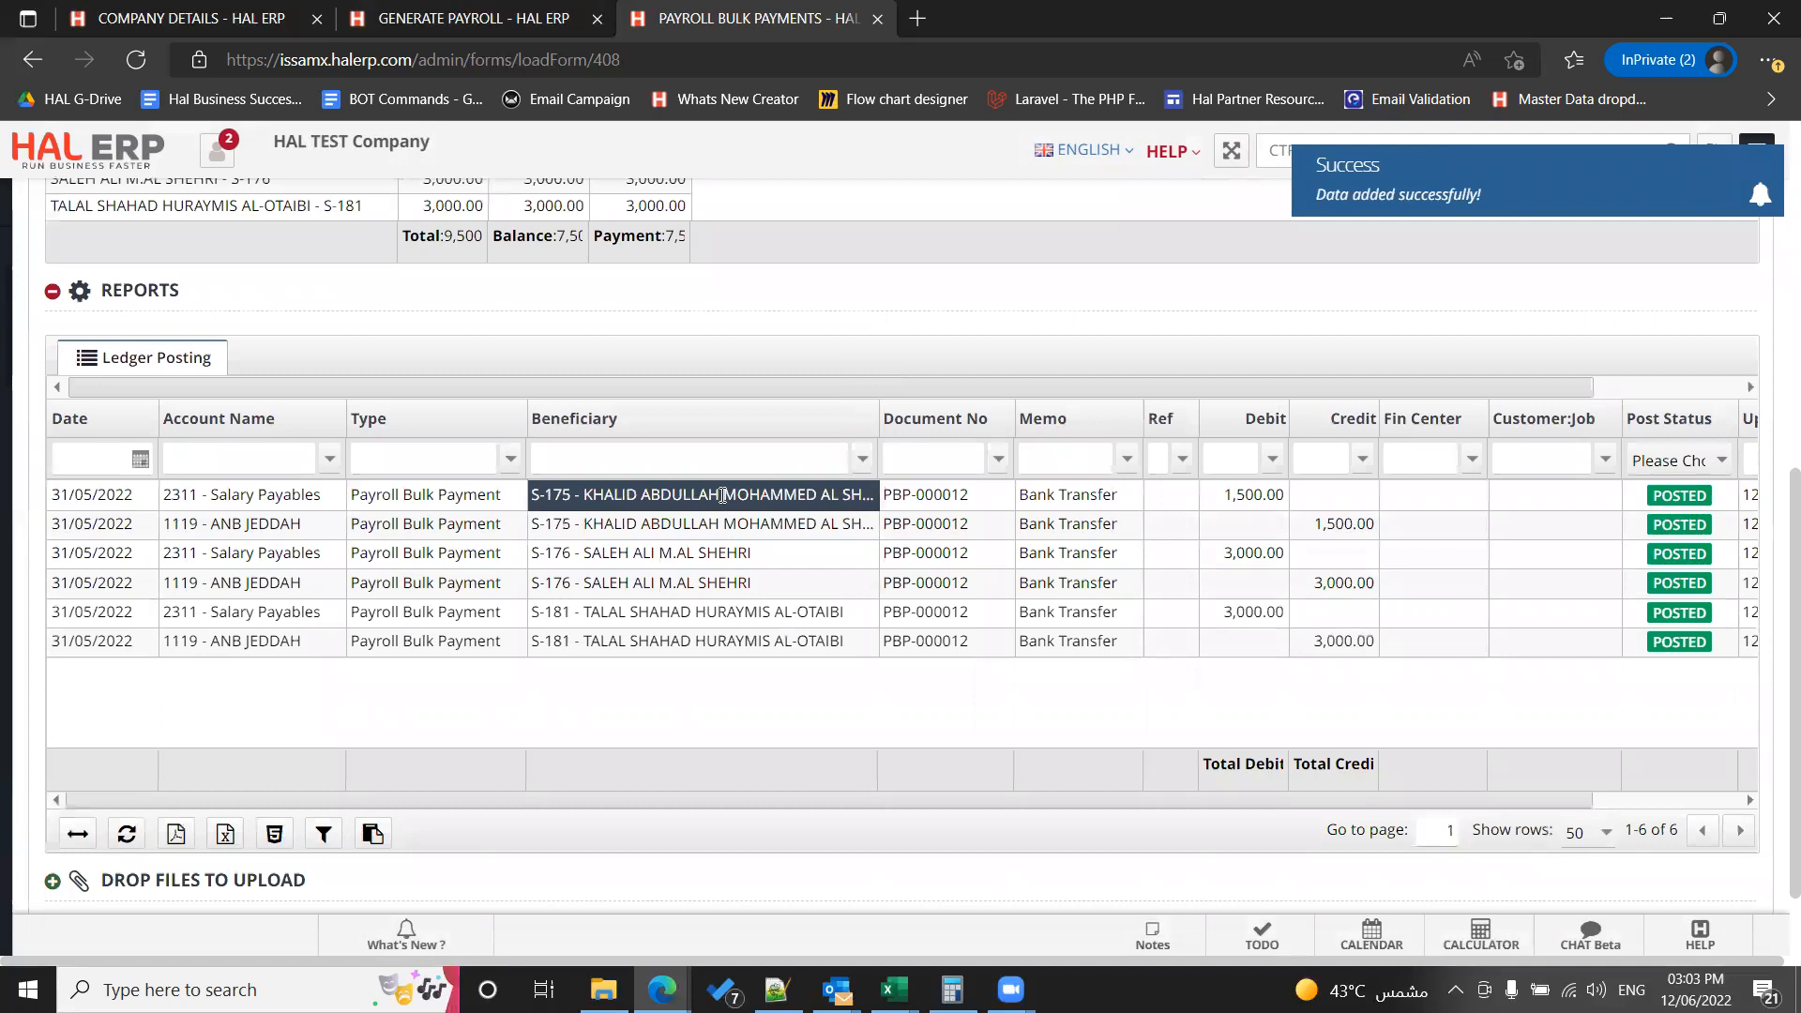
pyautogui.hotkey('shift', 'Down')
pyautogui.hotkey('shift', 'Down')
pyautogui.press('Down')
pyautogui.press('Down')
pyautogui.press('Down')
pyautogui.scroll(3, 844, 401)
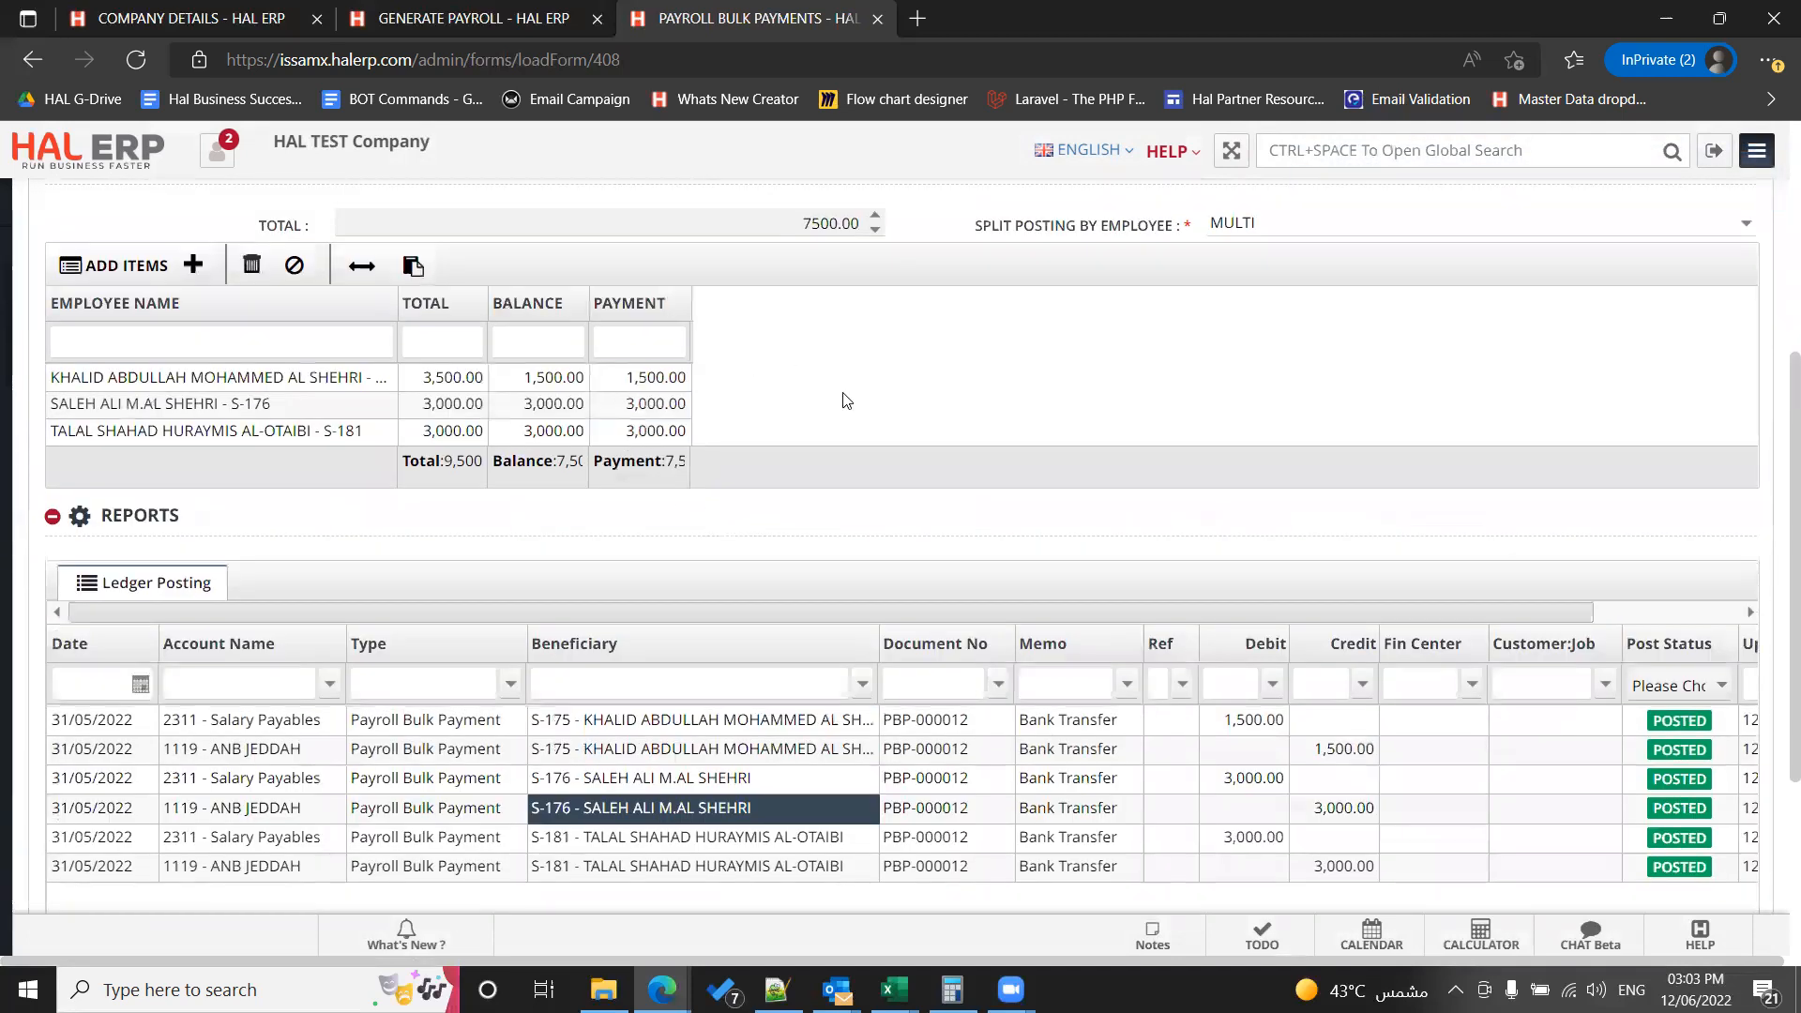
pyautogui.scroll(6, 865, 461)
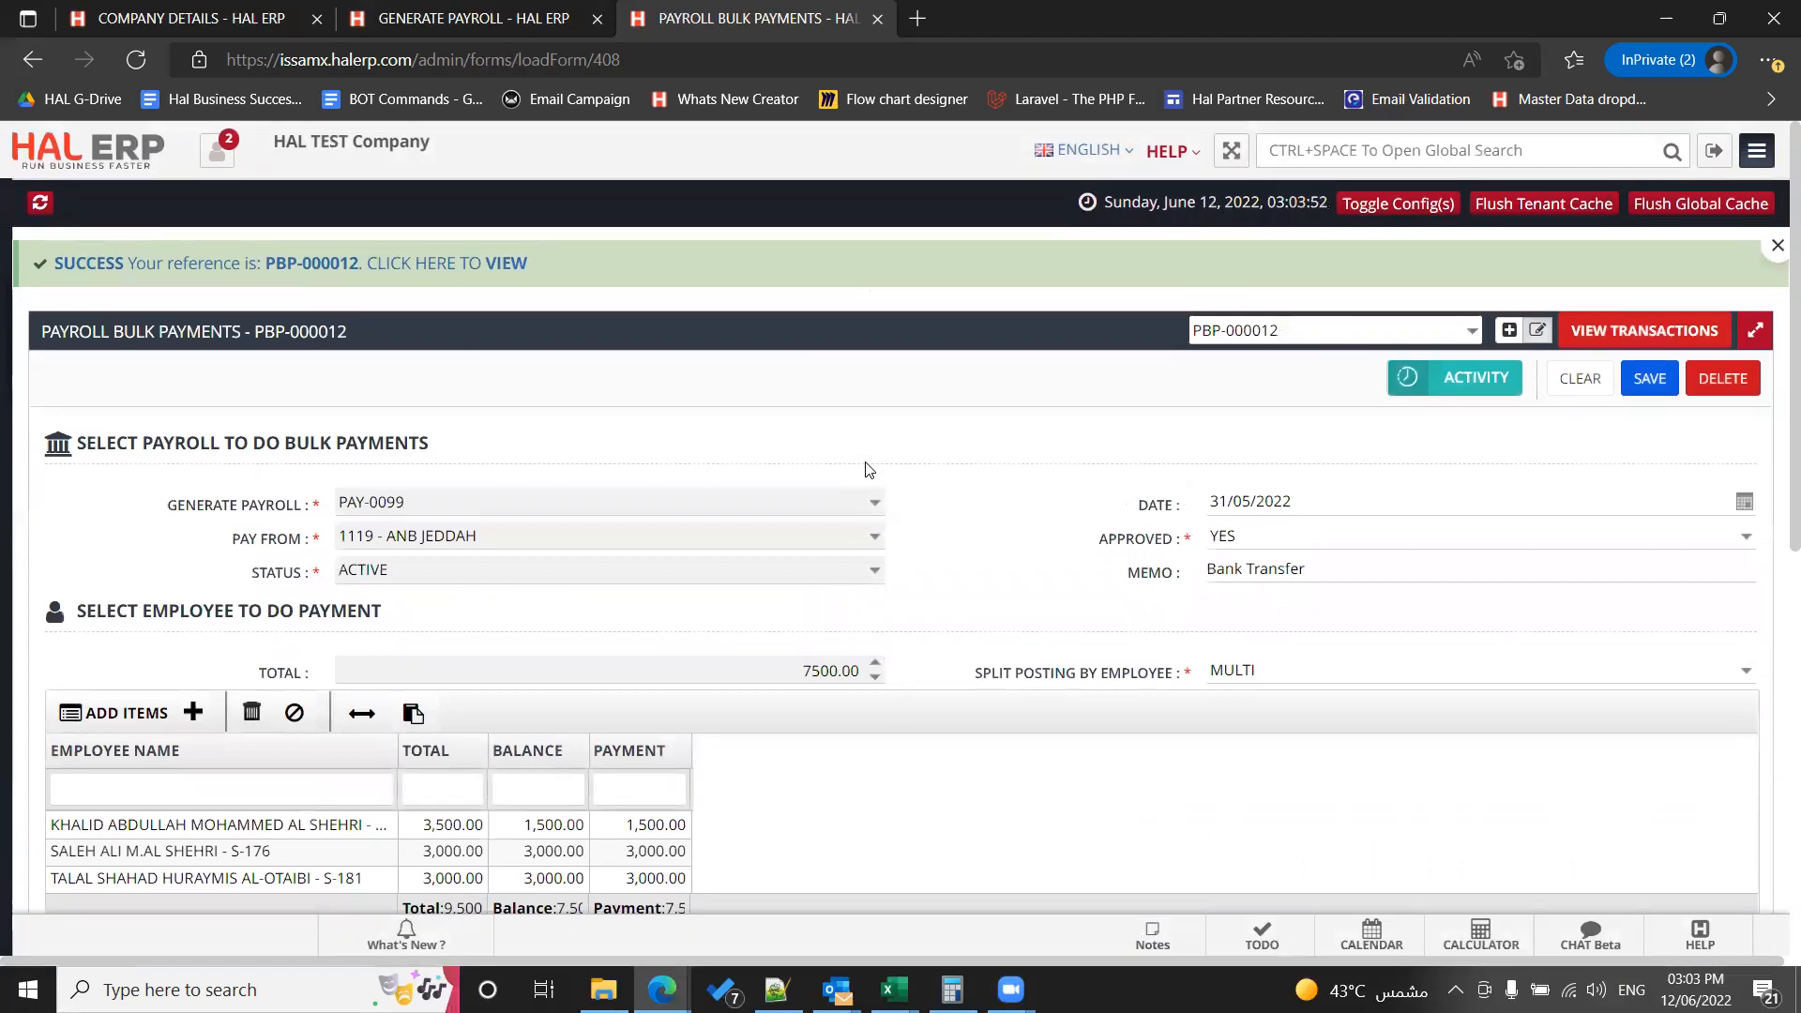
# Step: Reload a blank bulk payment form and list the generated payrolls available for payment
pyautogui.click(1776, 246)
pyautogui.click(136, 59)
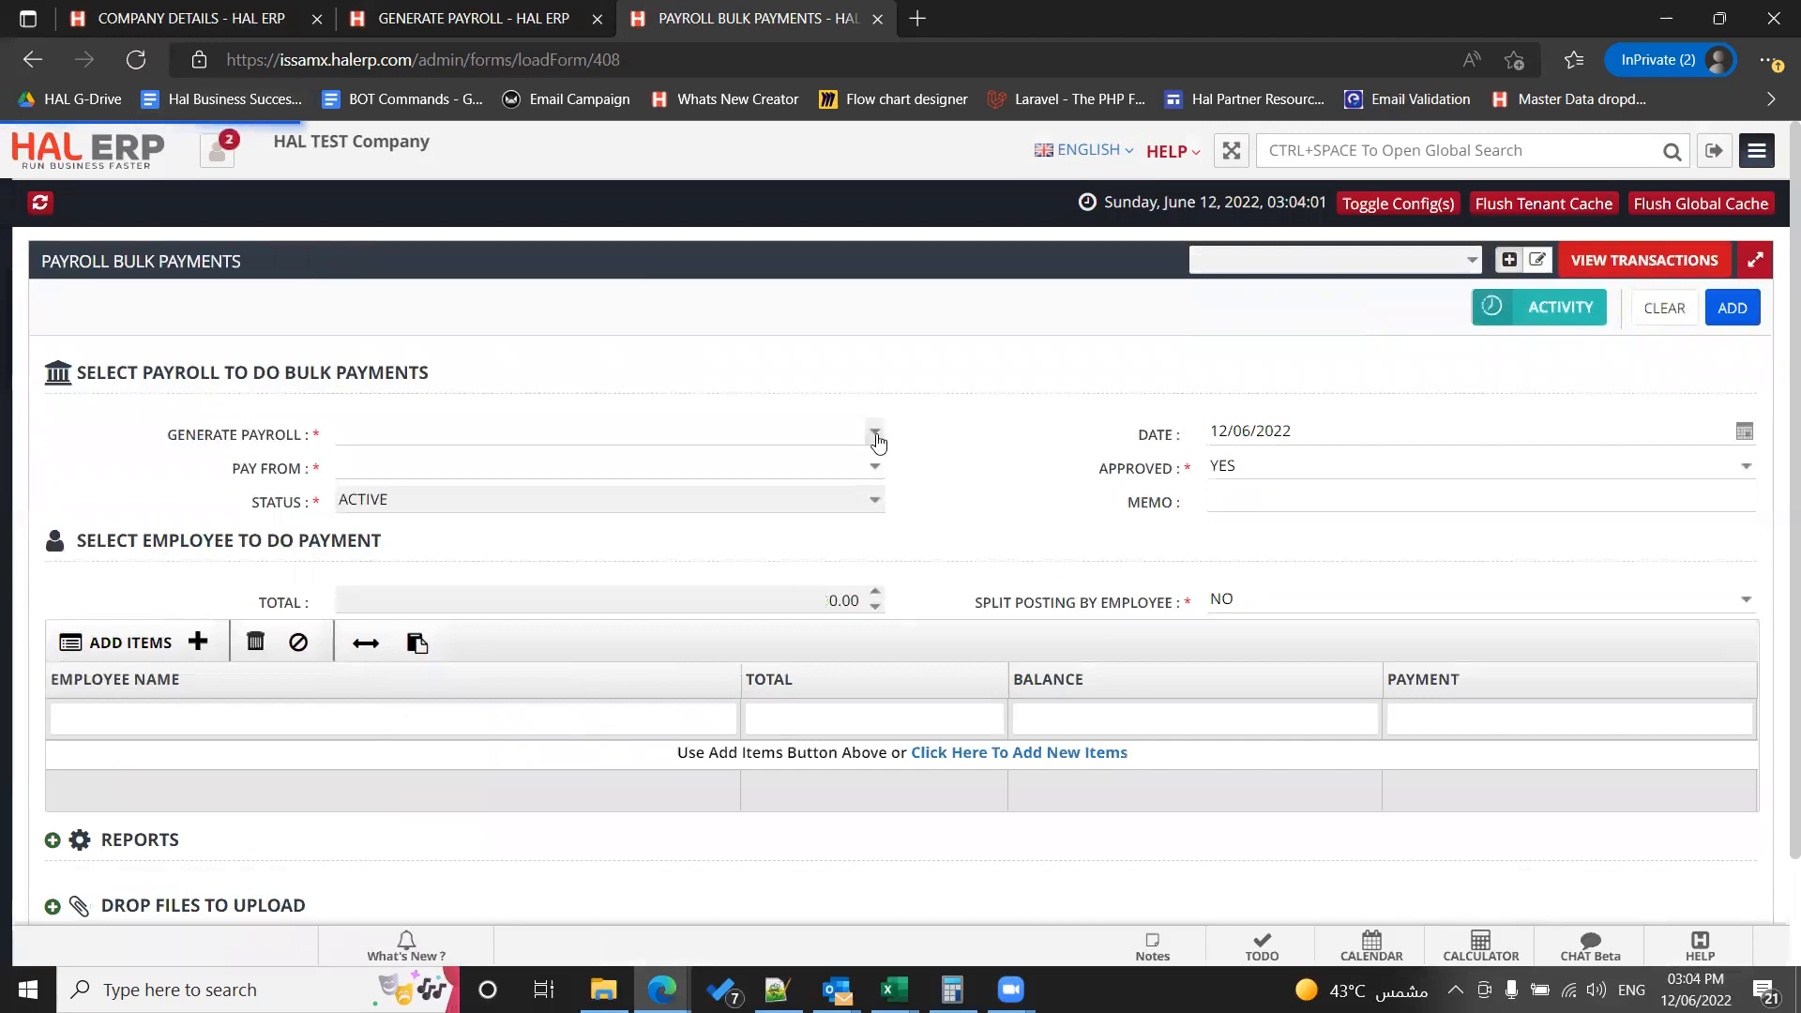
pyautogui.click(875, 434)
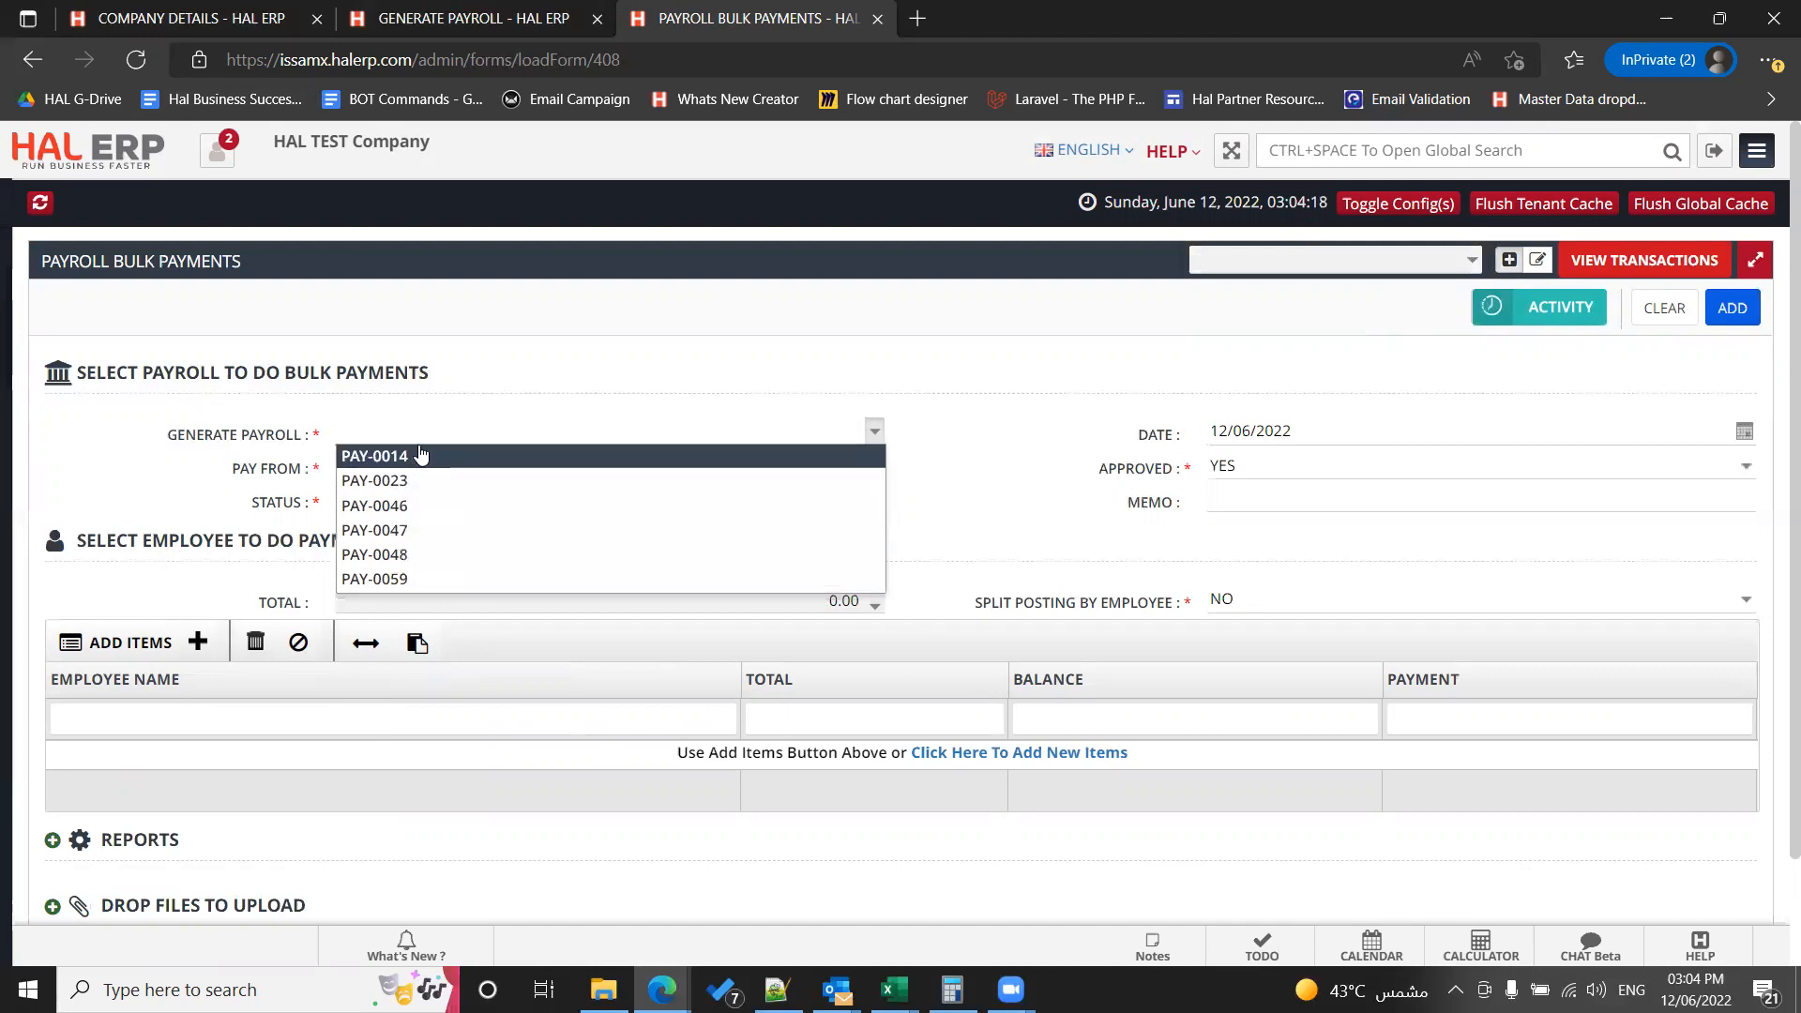
# Step: Review the base pay-from account of generated payroll PAY-0099 against the payrolls selectable in the bulk payment form
pyautogui.click(516, 14)
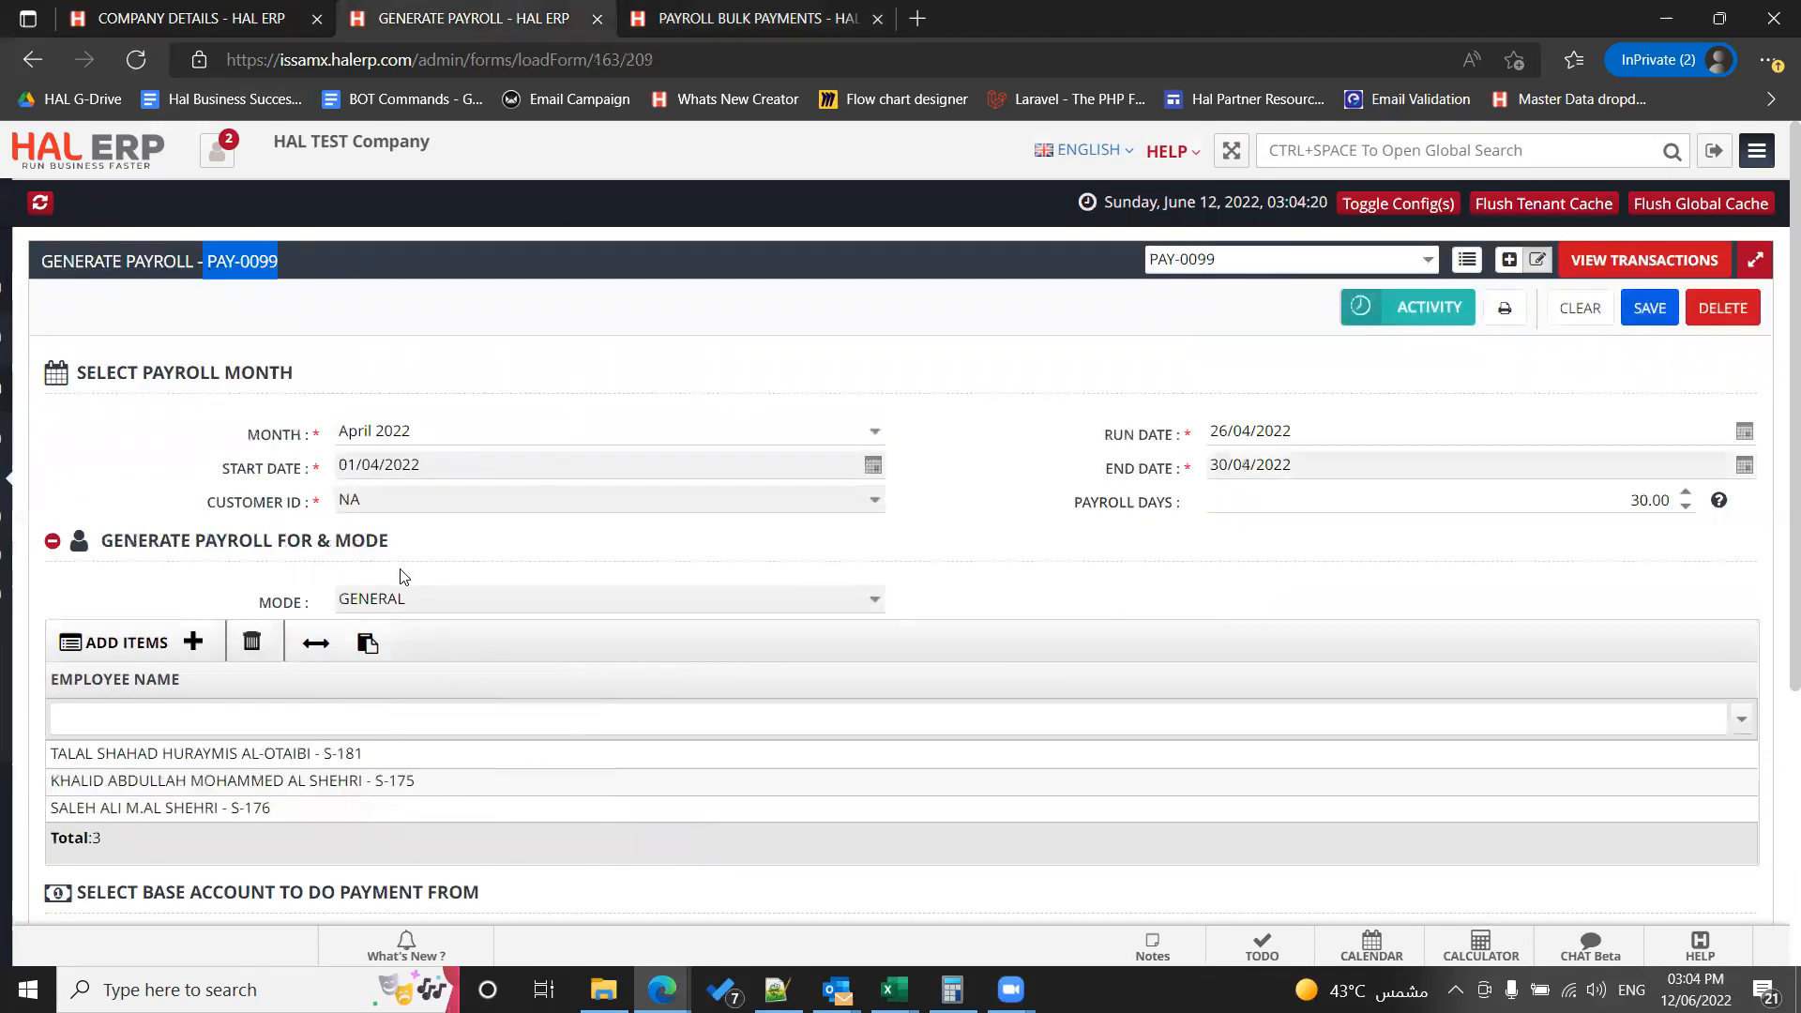
pyautogui.scroll(-4, 394, 574)
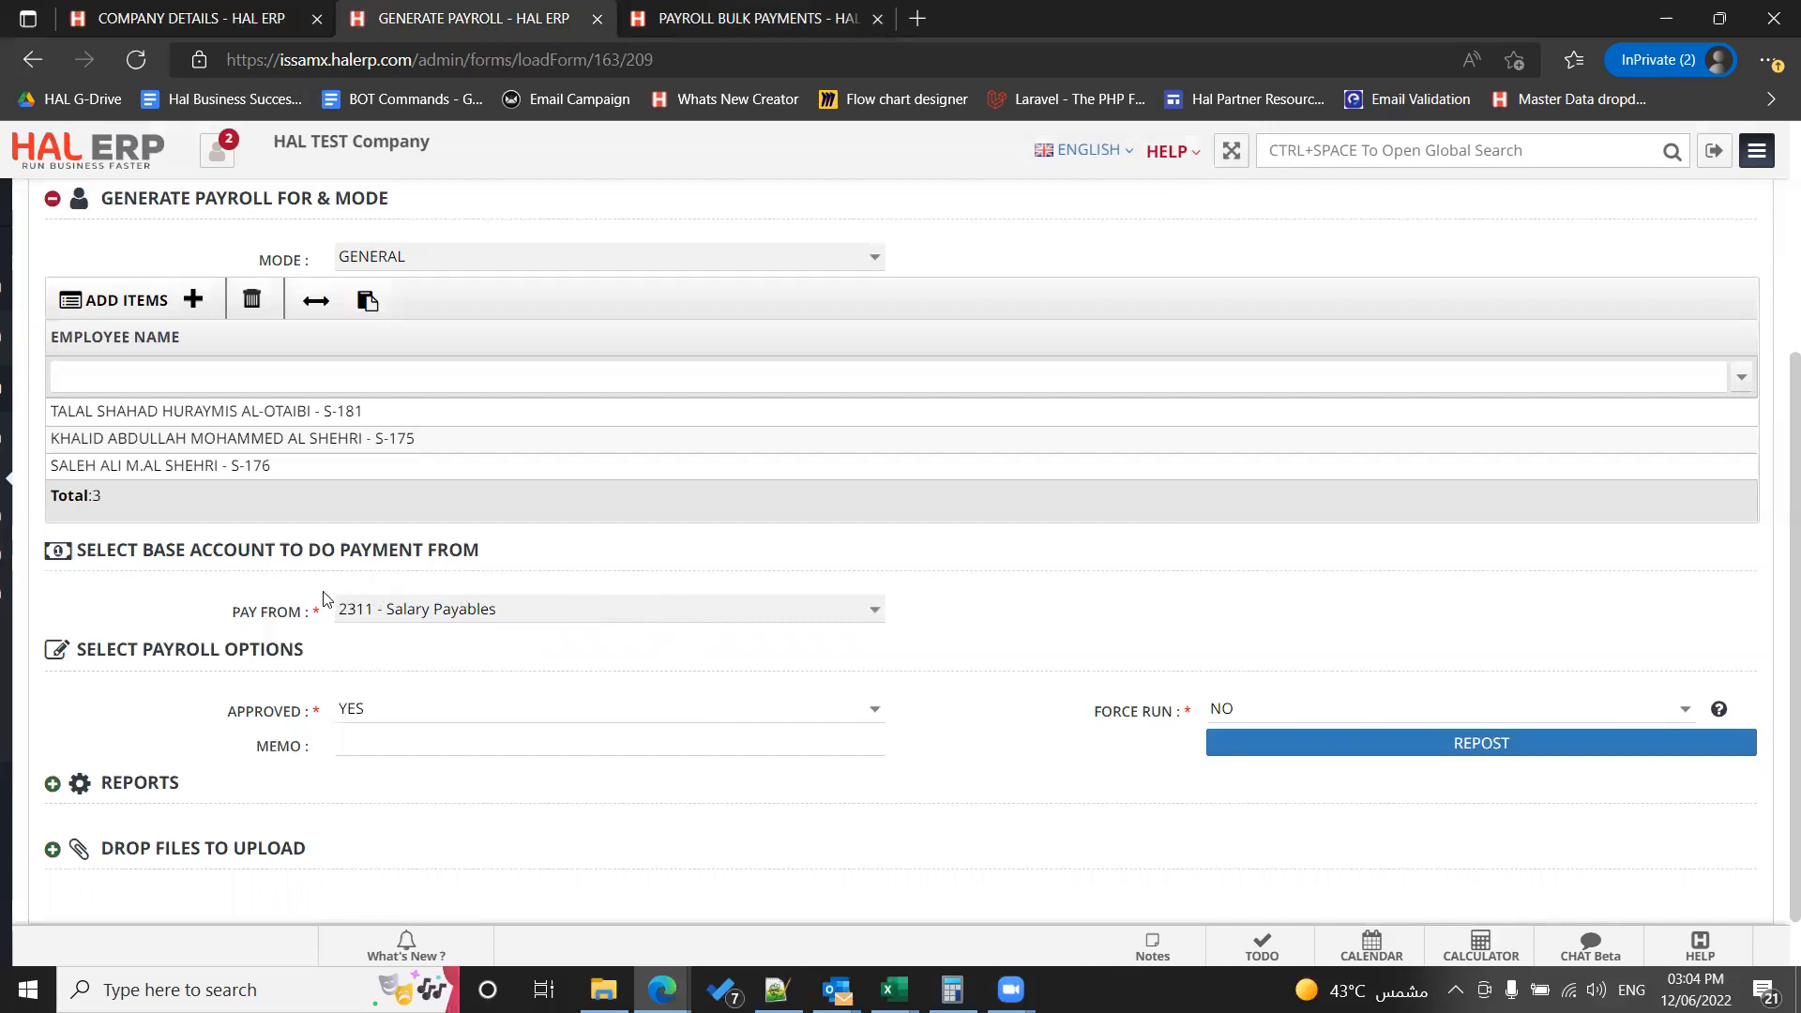
pyautogui.scroll(3, 644, 606)
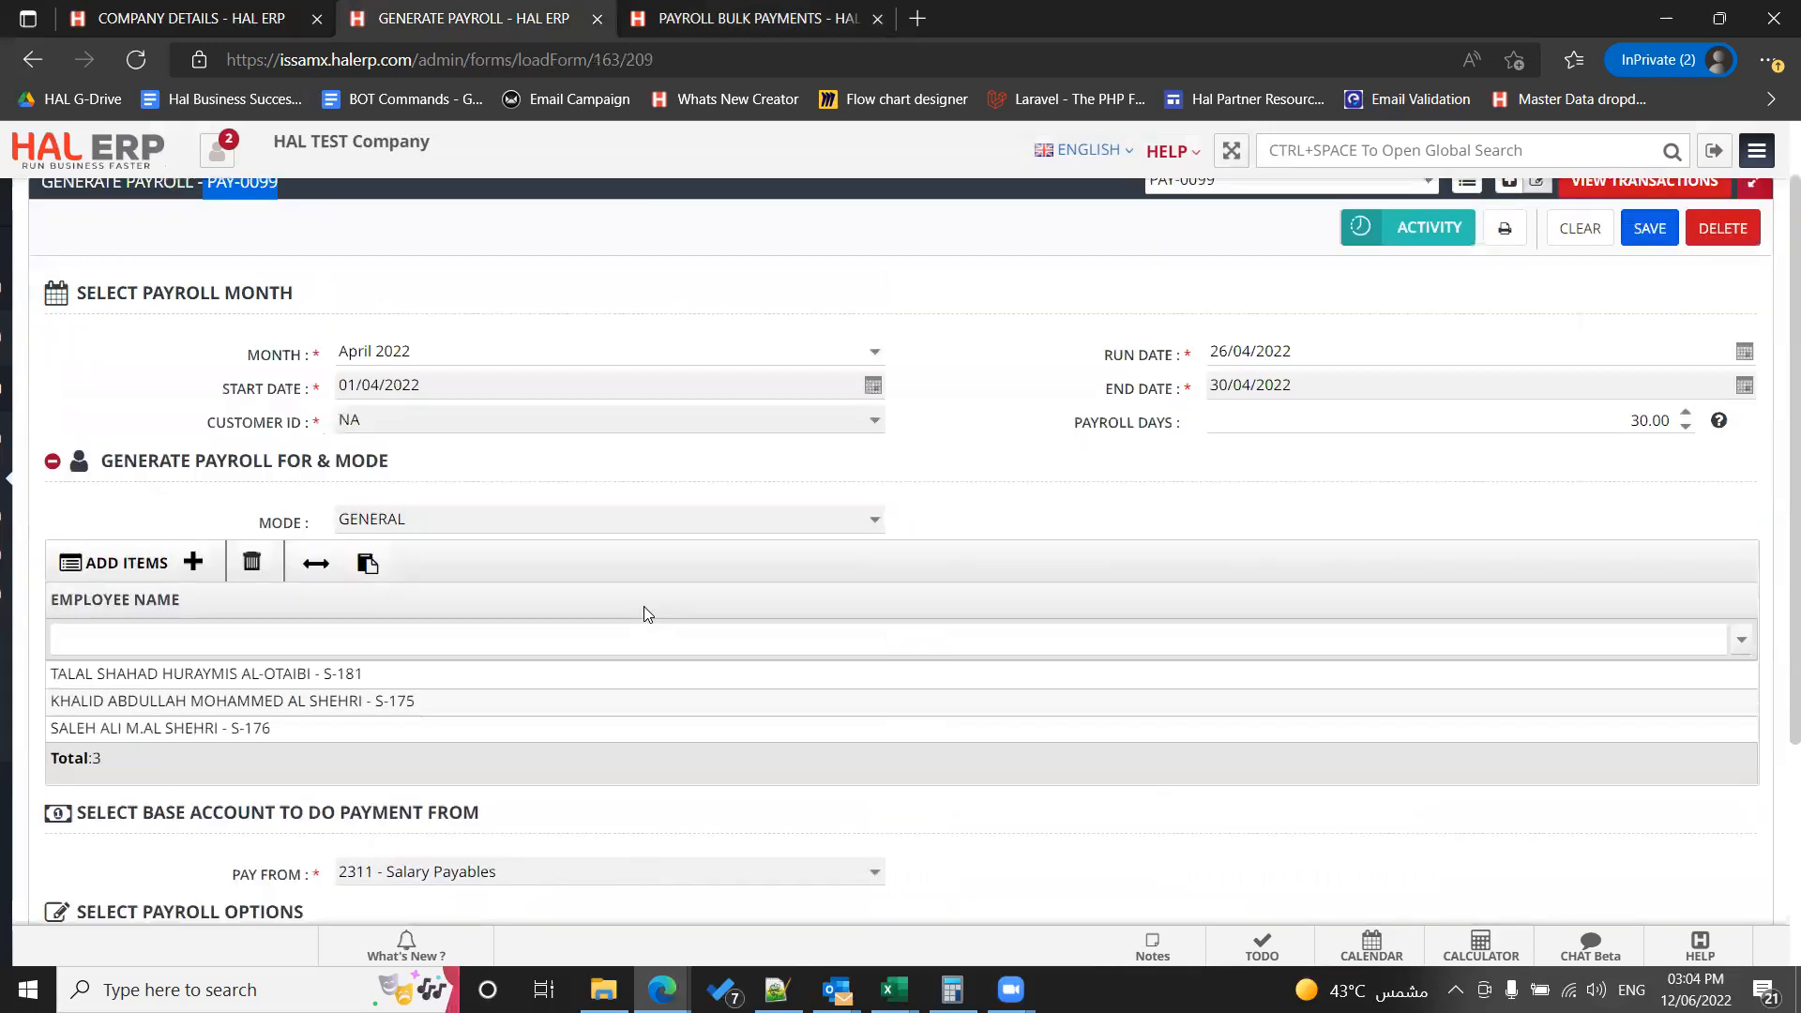
pyautogui.scroll(-3, 643, 606)
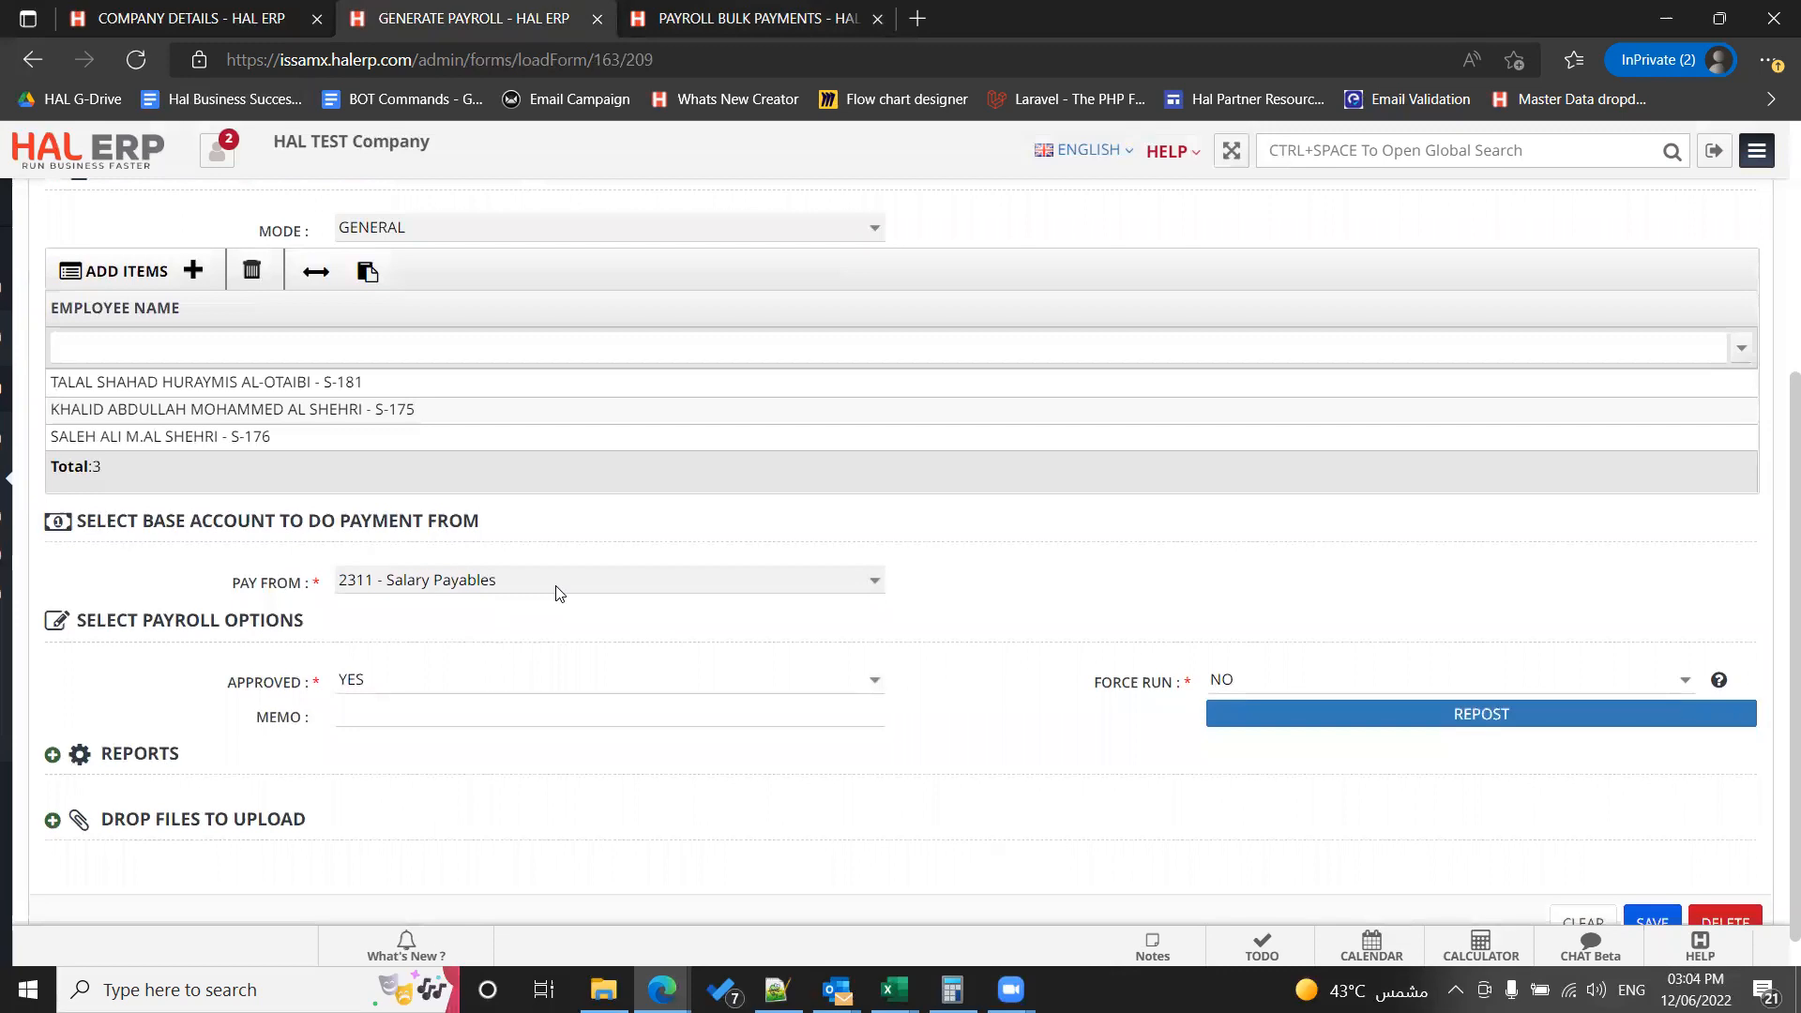
pyautogui.click(727, 19)
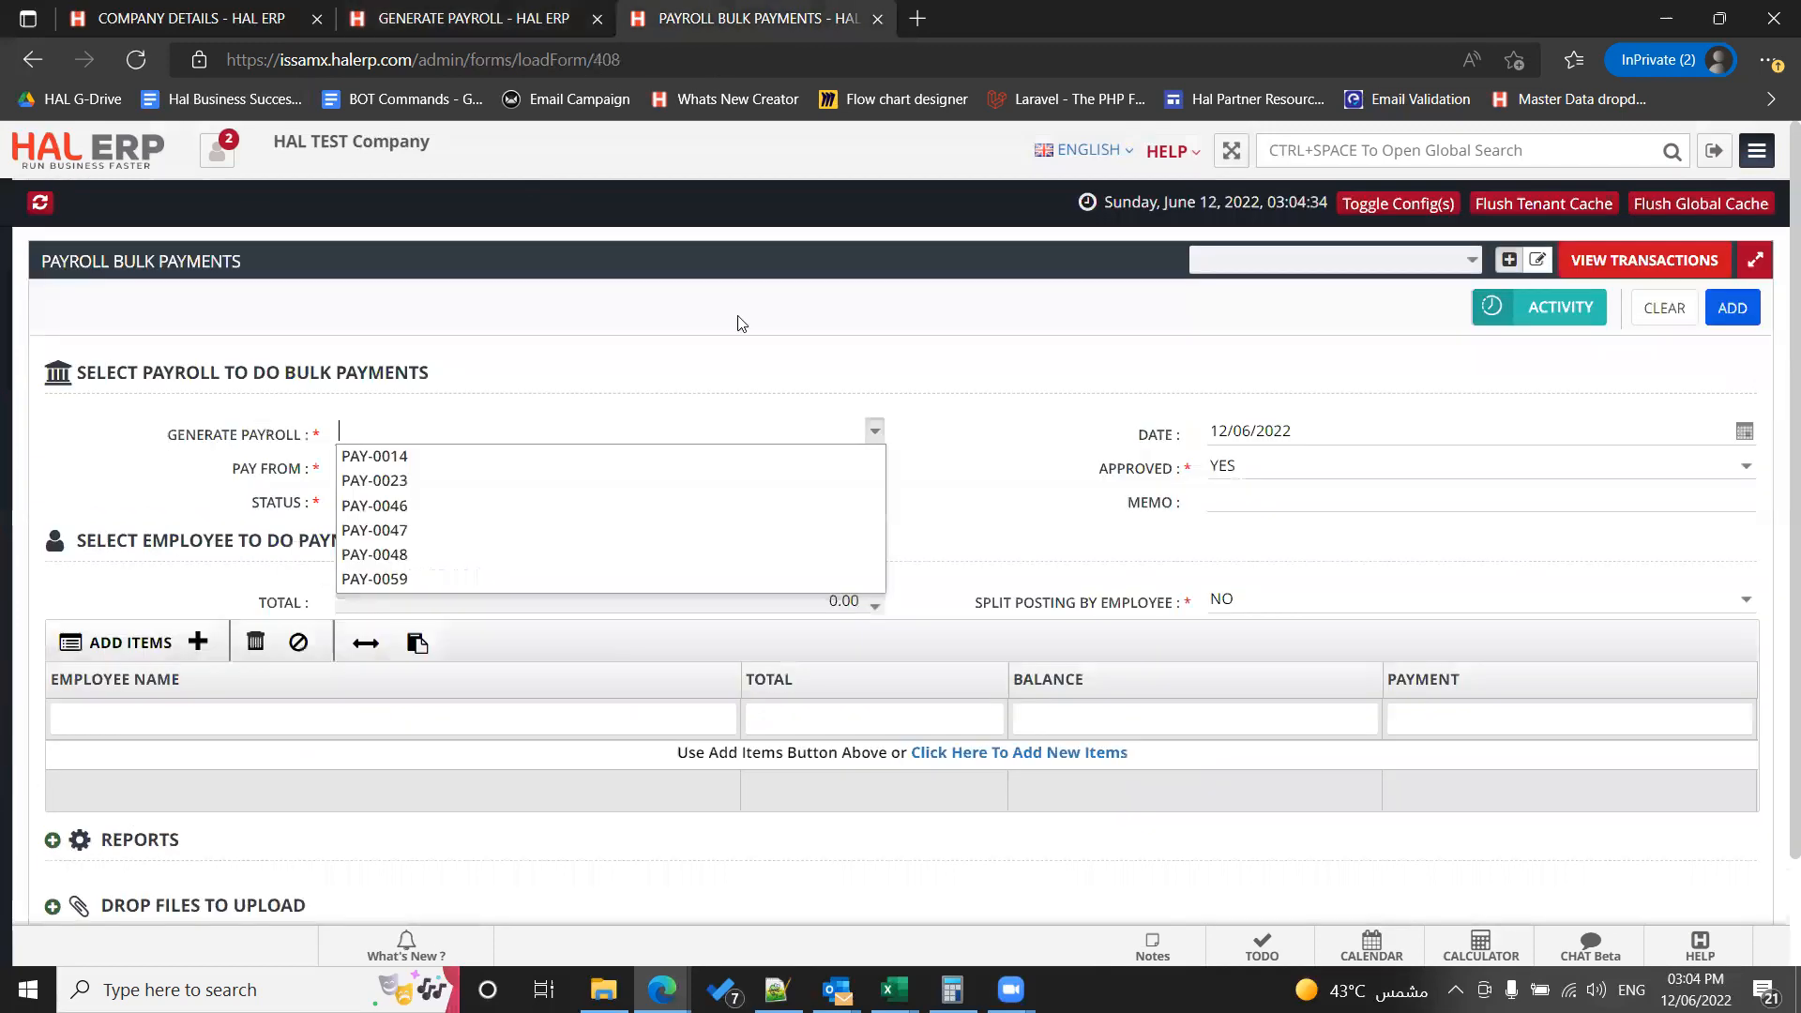
pyautogui.click(554, 14)
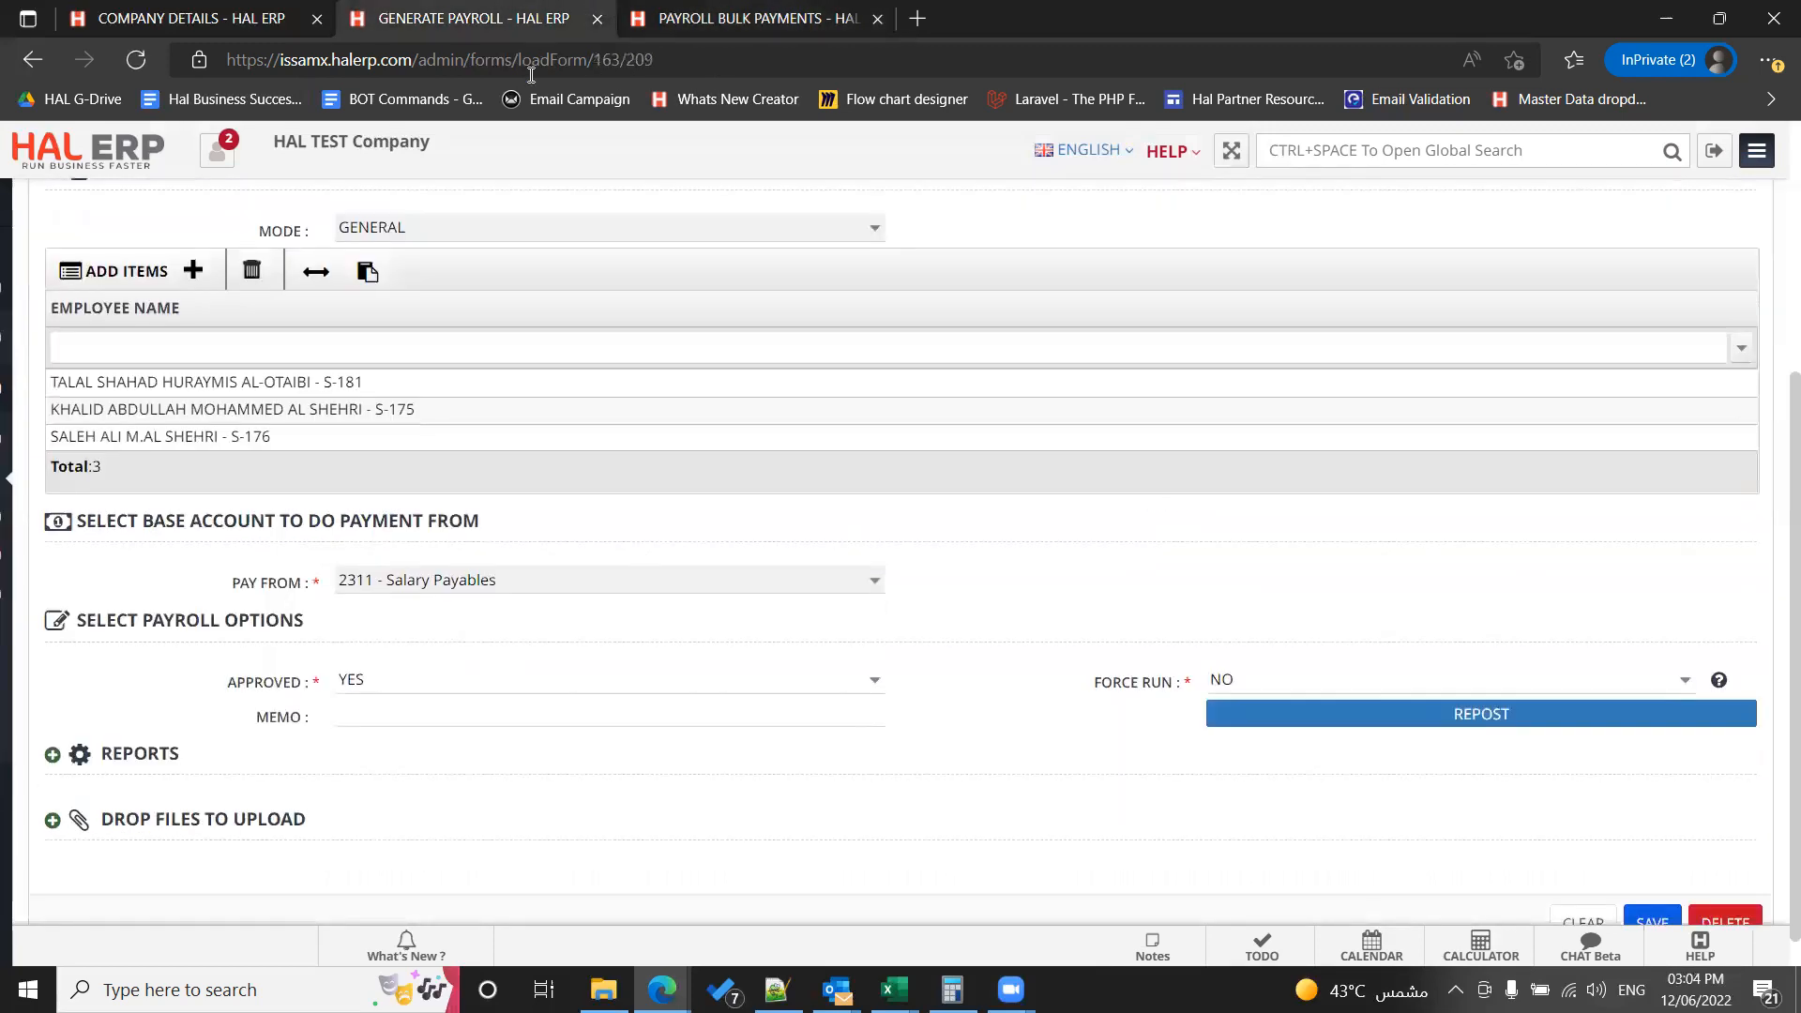
pyautogui.click(718, 6)
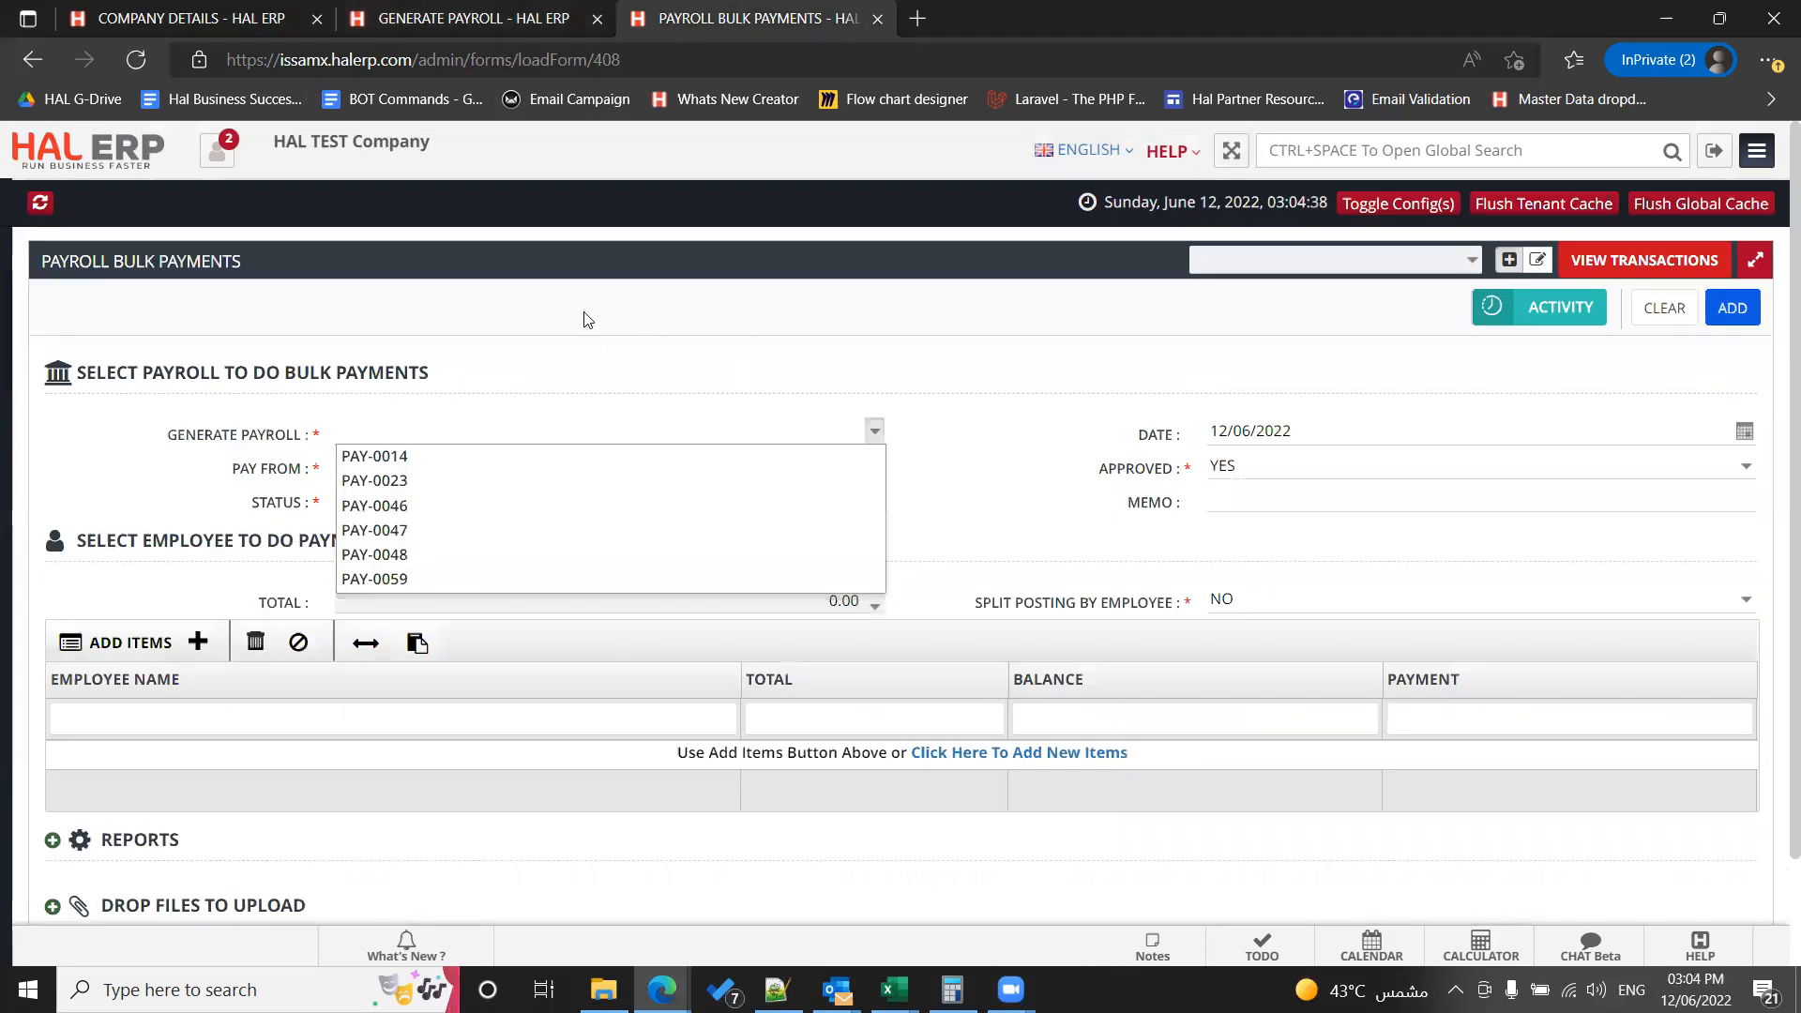
pyautogui.click(537, 5)
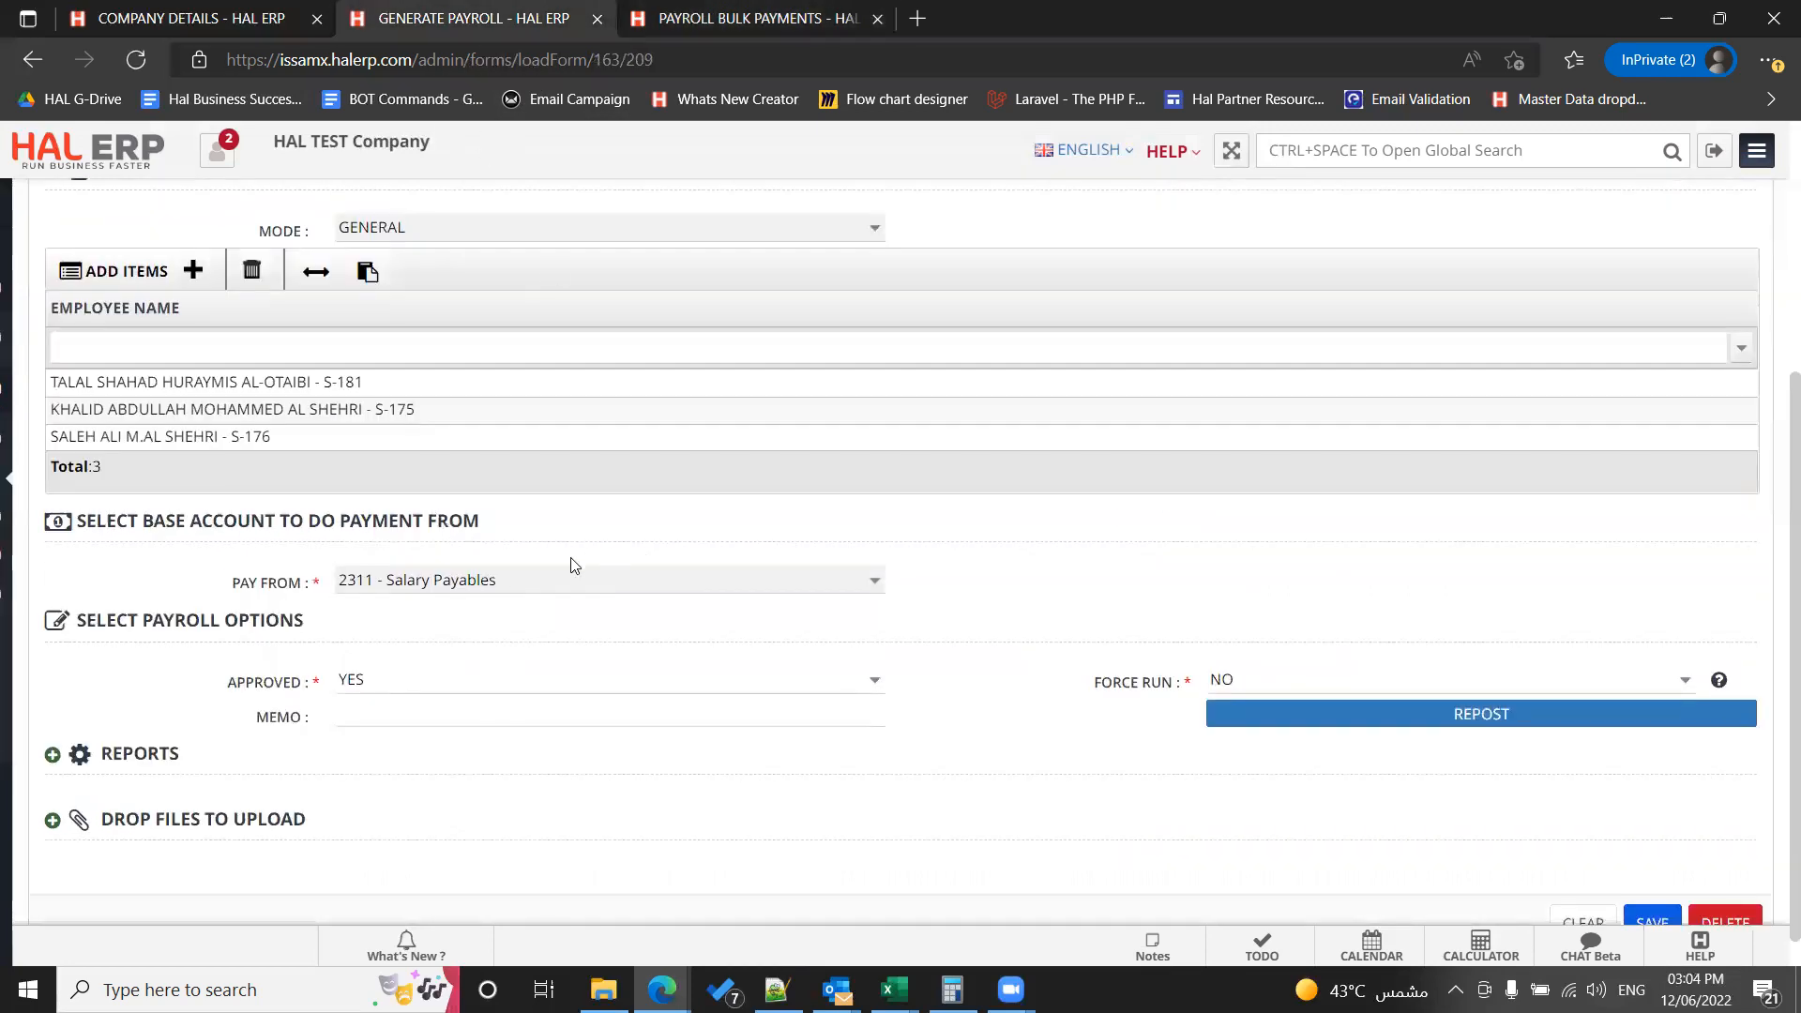